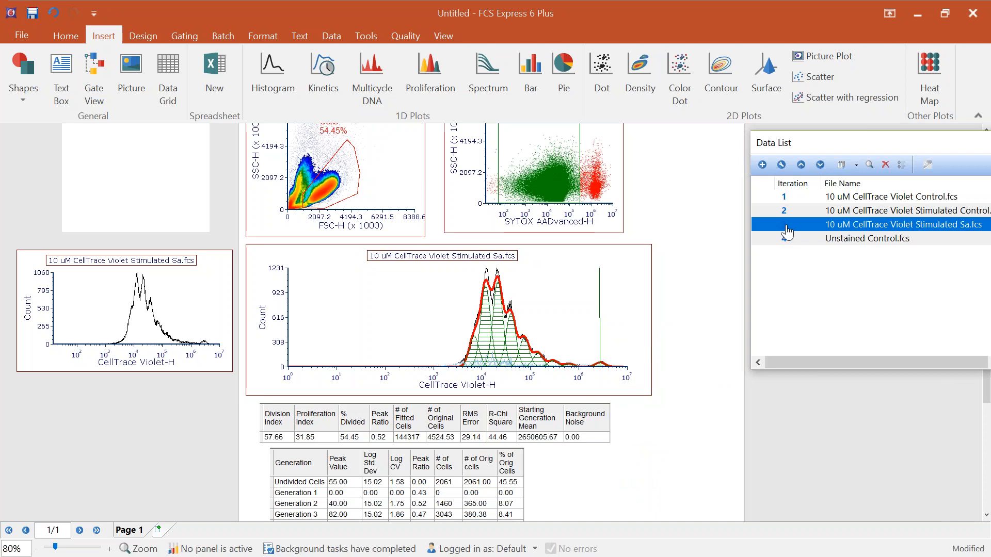
Load 10 uM CellTrace Violet Control.fcs into the plots, followed by 10 uM CellTrace Violet Stimulated Control.fcs.
left_click(787, 199)
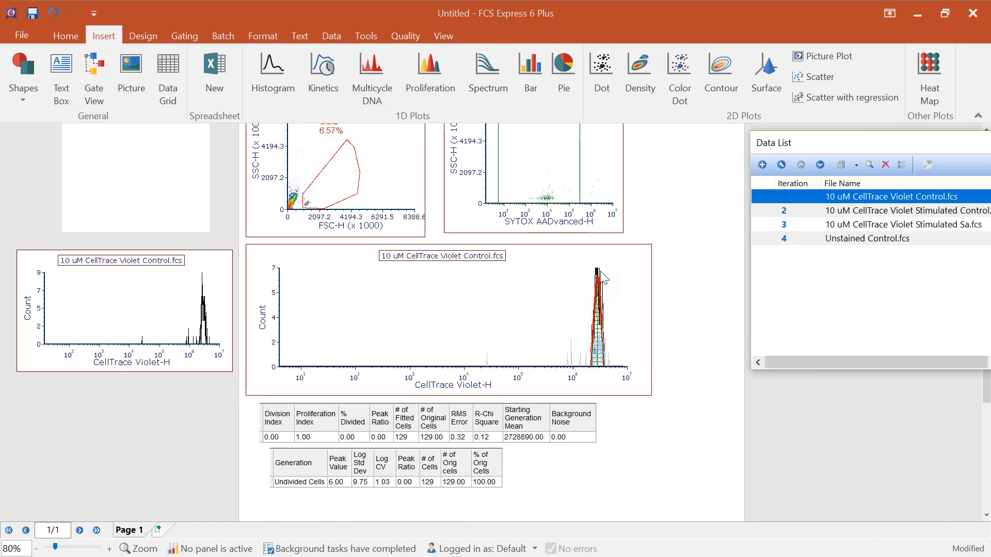
key("Down")
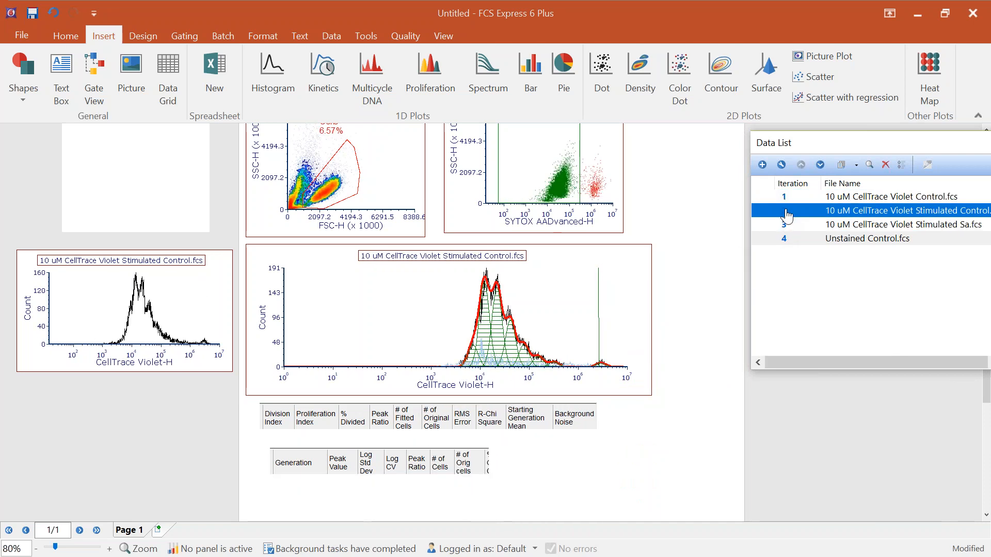
Show the Background position marker on the proliferation plot.
mouse_move(637, 334)
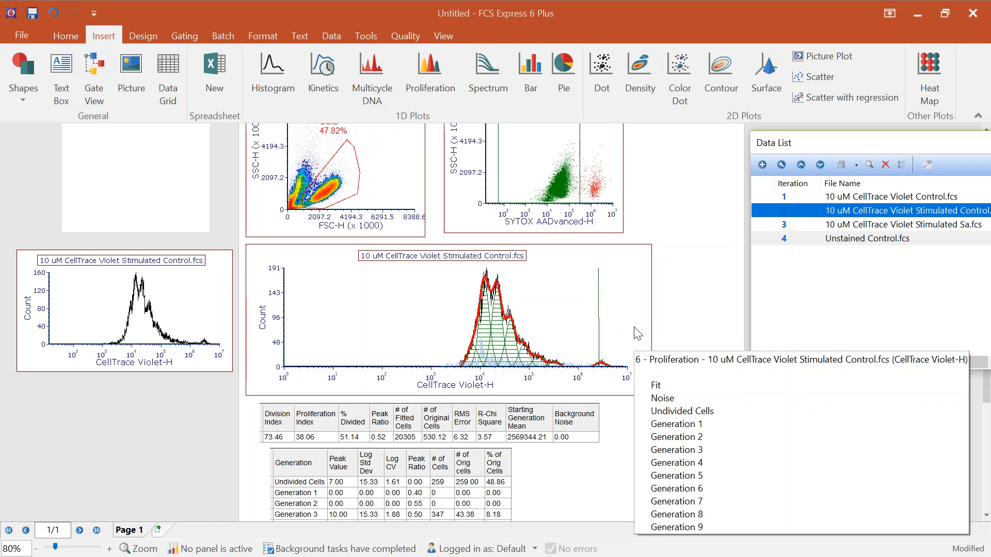
right_click(507, 297)
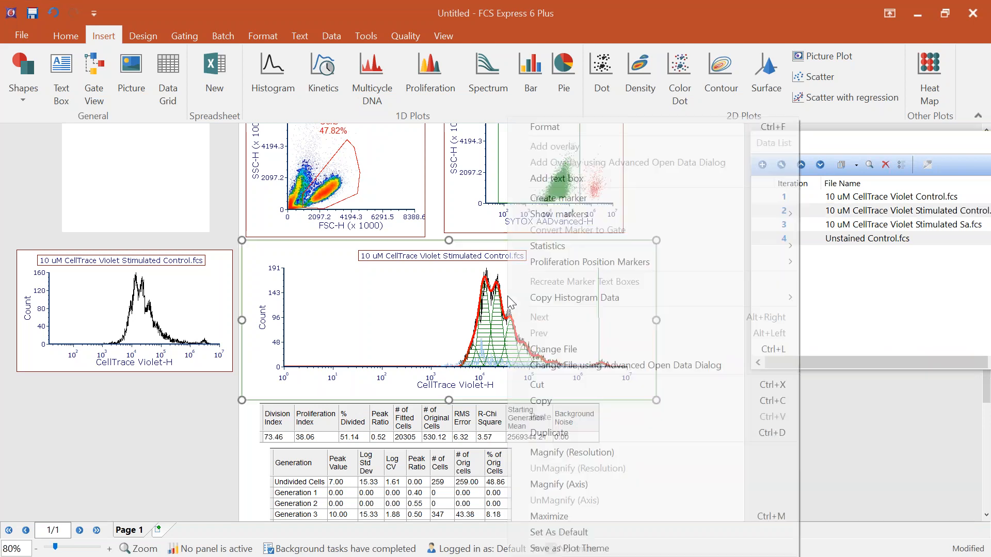
mouse_move(589, 261)
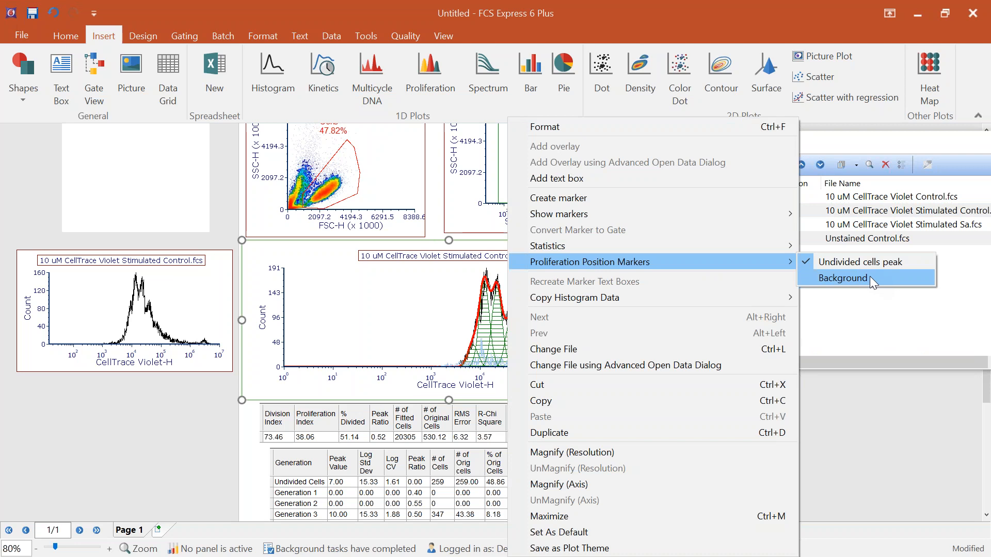
left_click(870, 277)
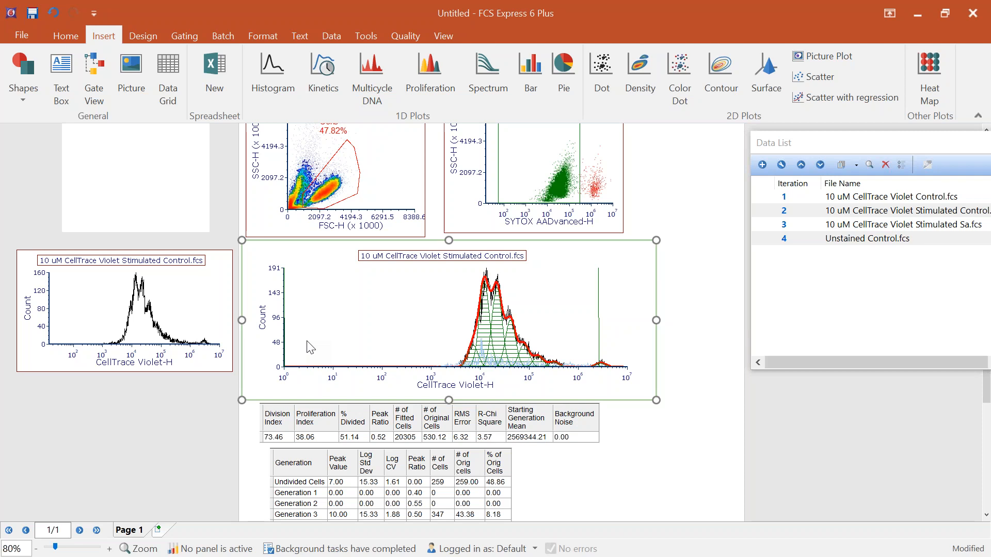
View Unstained Control.fcs in the plots, return to the CellTrace Violet Stimulated Control file, and deselect the proliferation plot.
left_click(786, 240)
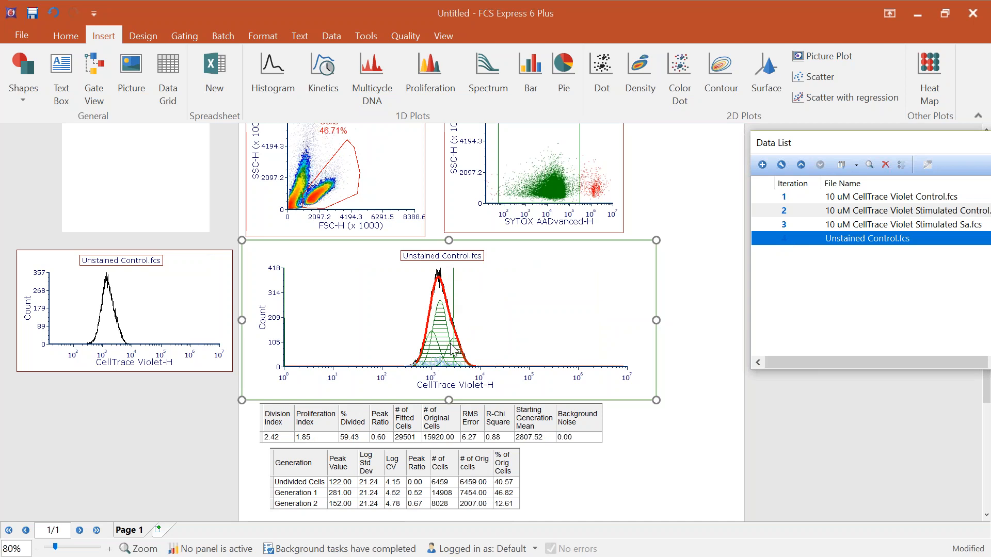
left_click(785, 217)
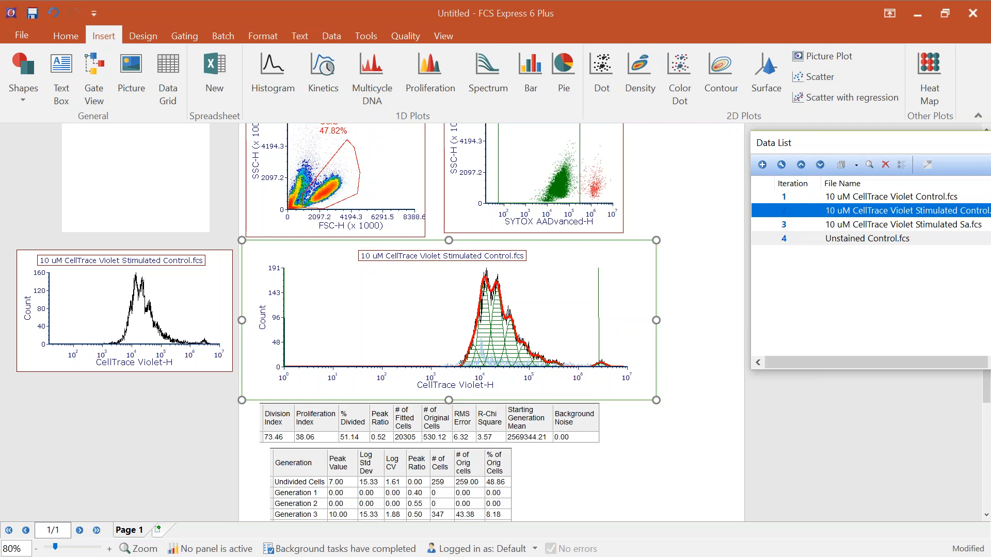
left_click(676, 221)
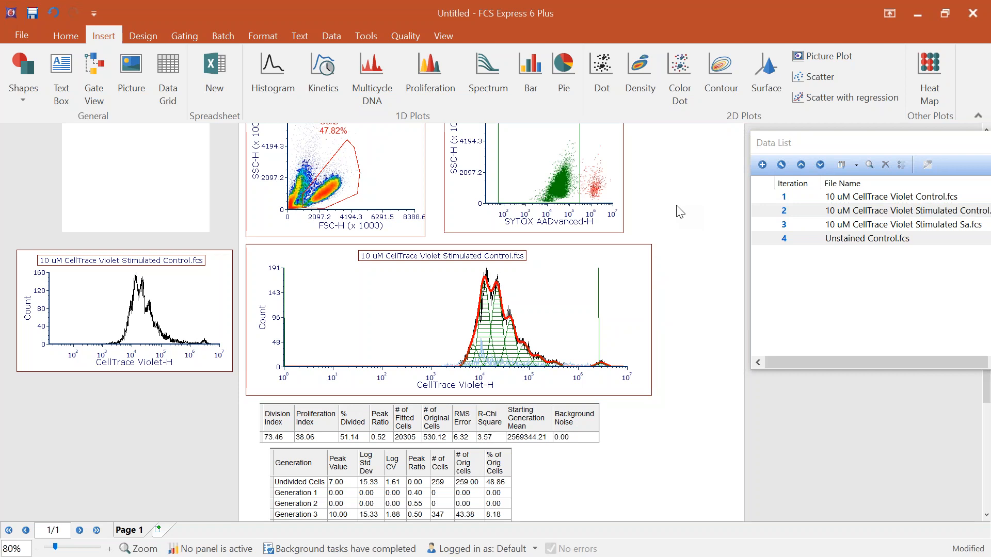
Open the proliferation plot's Position Markers formatting options, keeping the fitted peaks visible beside the dialog.
left_click(419, 288)
right_click(419, 288)
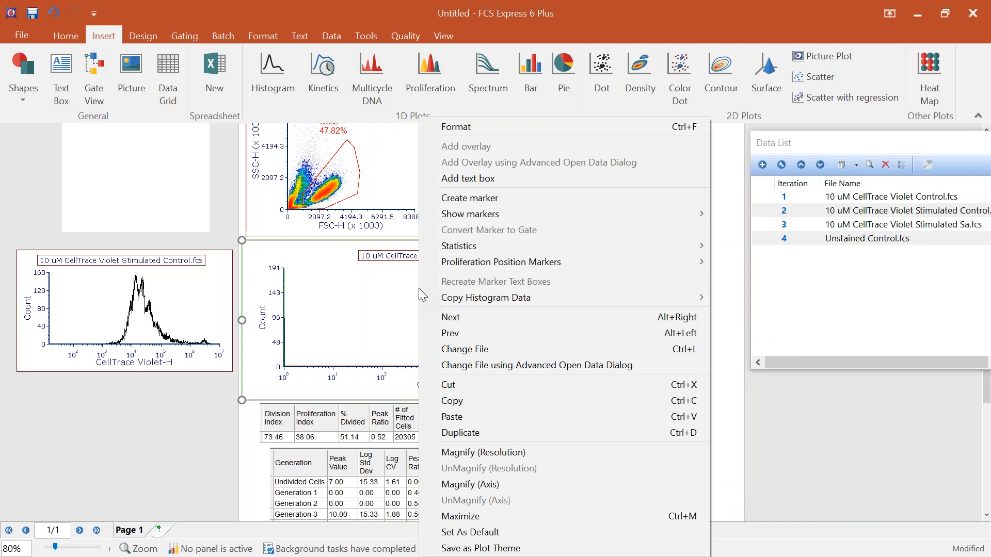
left_click(481, 126)
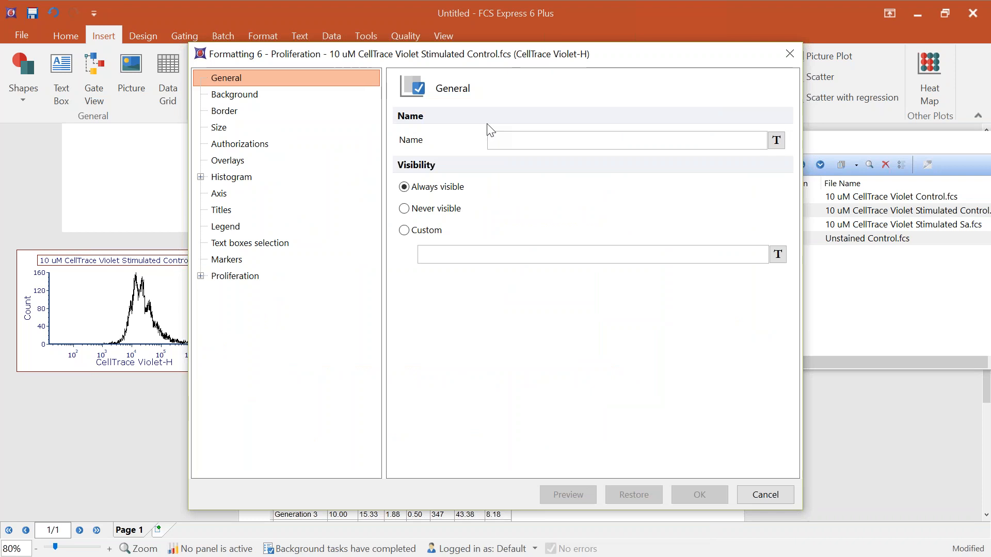
left_click(210, 279)
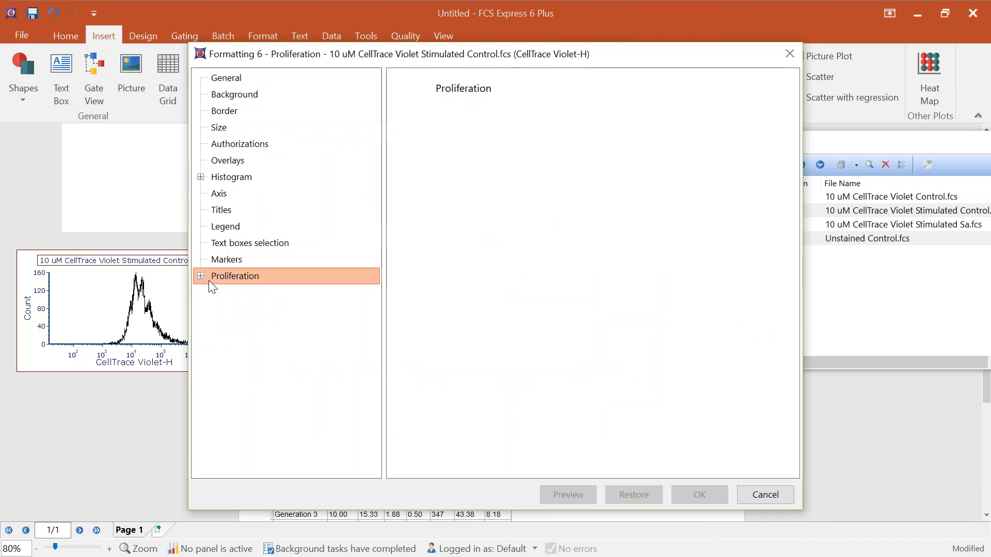
left_click(200, 277)
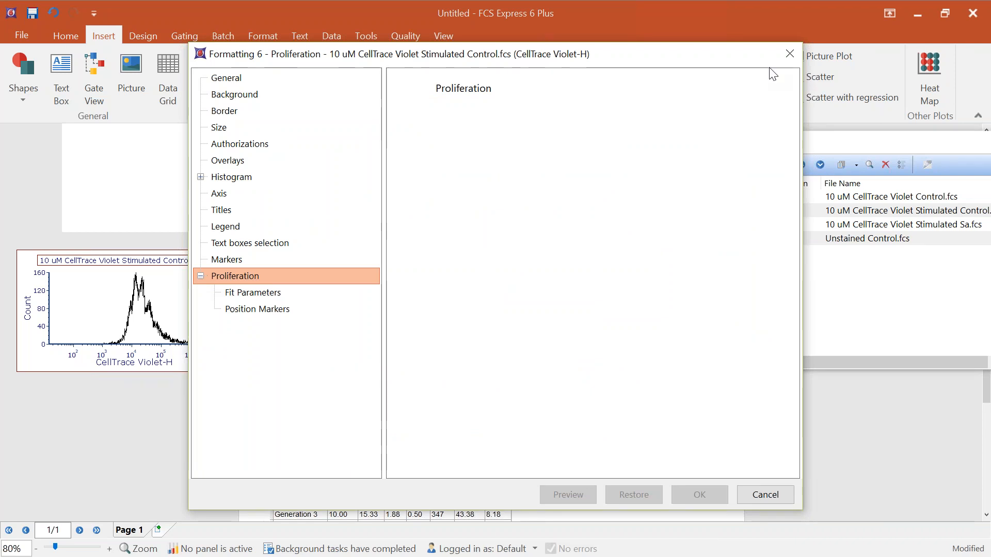
left_click_drag(700, 60, 535, 23)
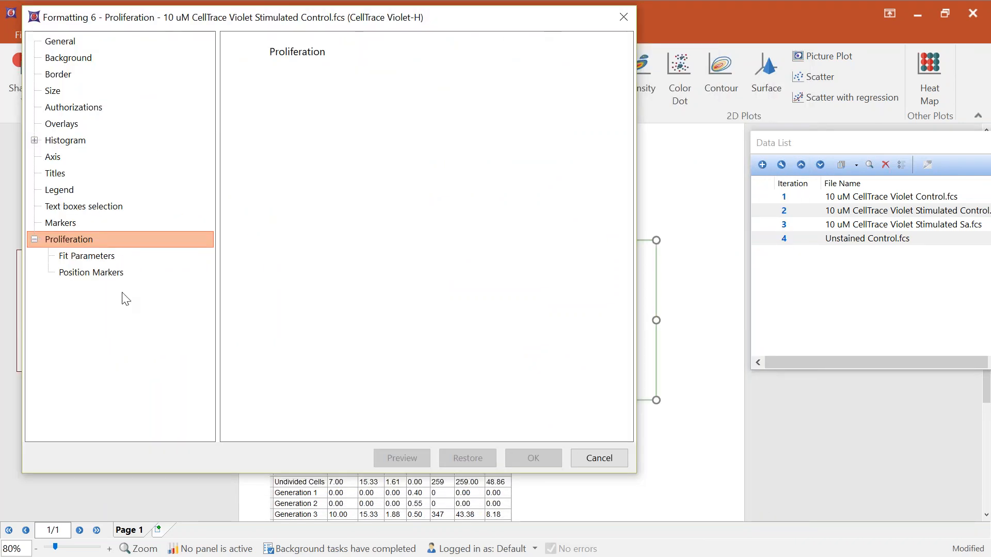
left_click(93, 276)
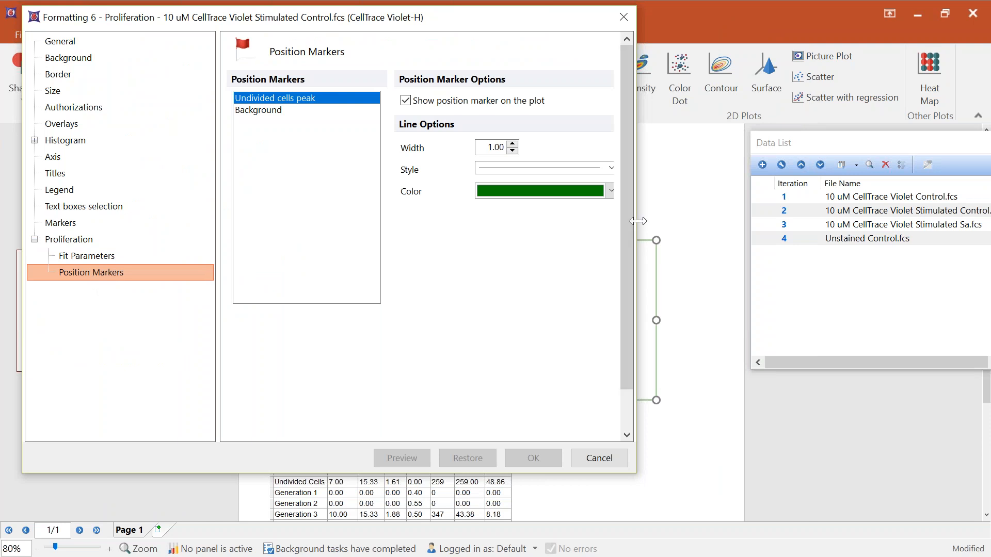
left_click_drag(608, 219, 535, 219)
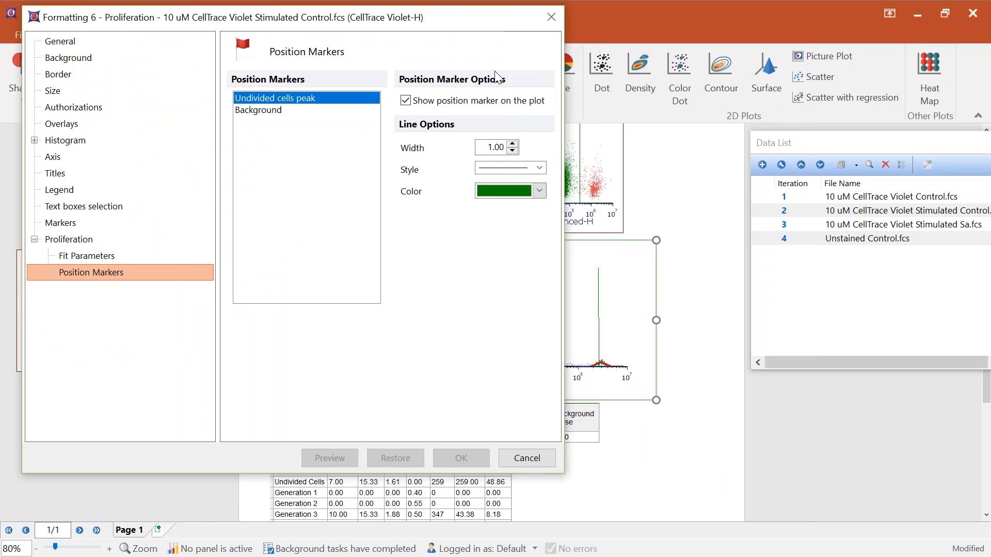
left_click_drag(434, 29, 325, 30)
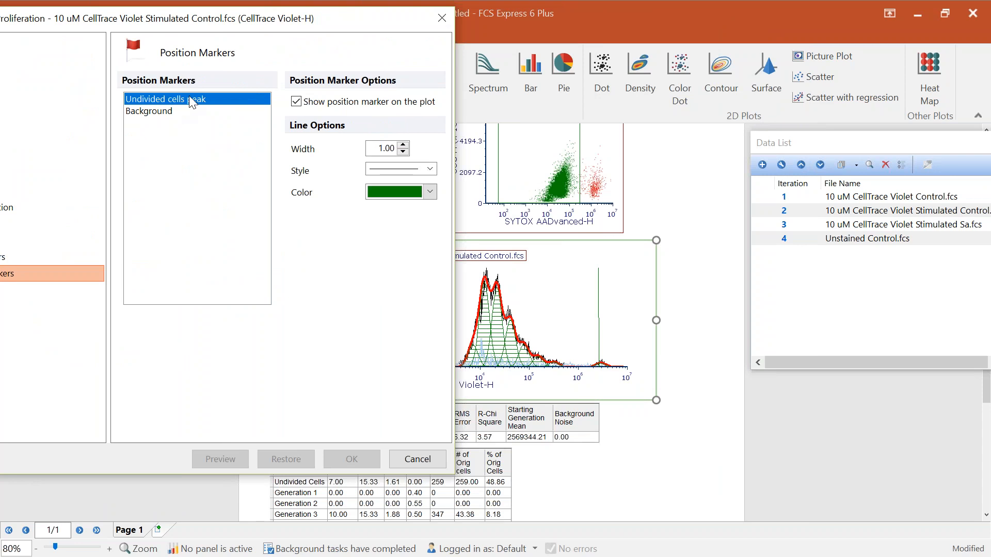
Set the undivided cells peak marker to a 2.00-wide orange line and preview it on the plot.
left_click(403, 146)
left_click(402, 145)
left_click(403, 145)
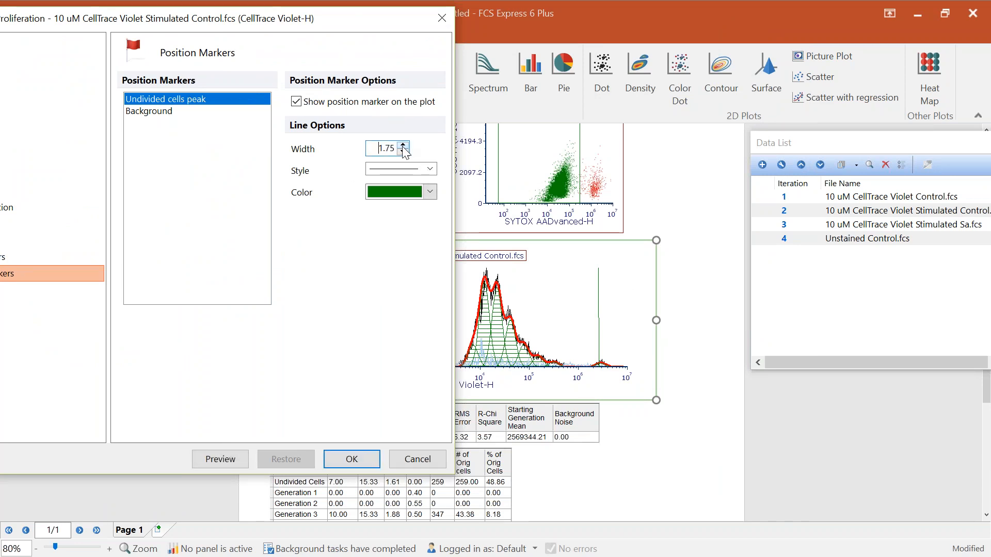
left_click(403, 145)
left_click(430, 192)
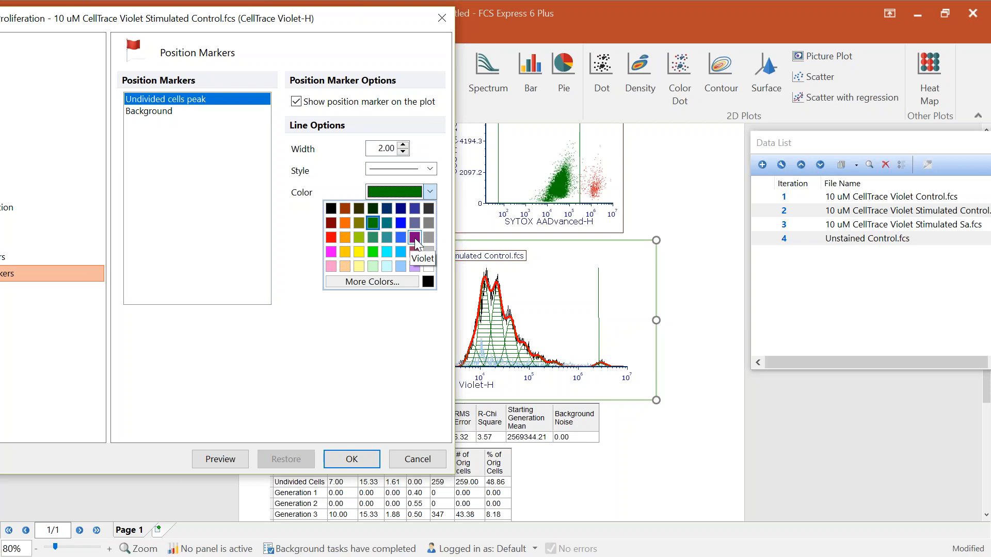
left_click(345, 225)
left_click(225, 463)
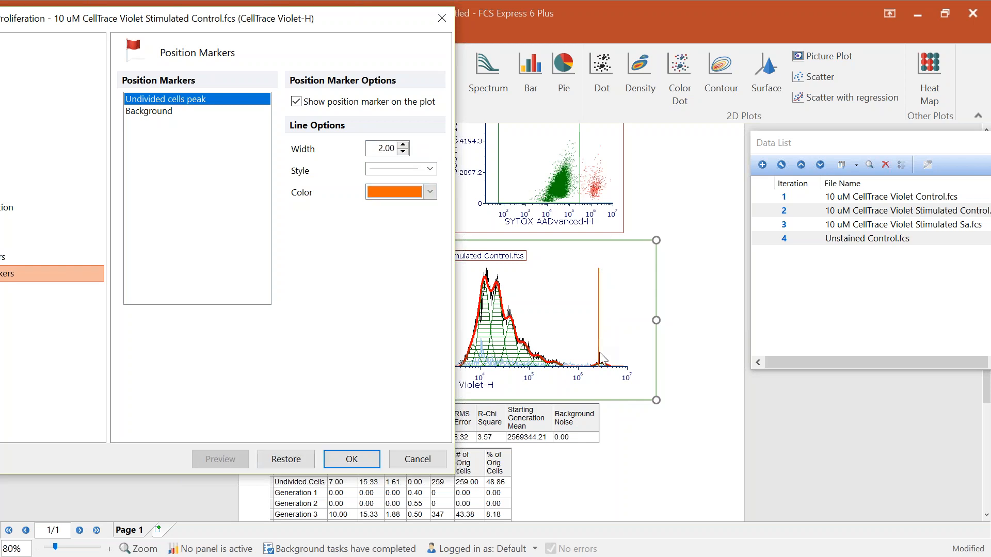
Set the Background marker to a 2.75-wide blue line and preview it on the plot.
left_click(171, 117)
left_click_drag(315, 26, 86, 38)
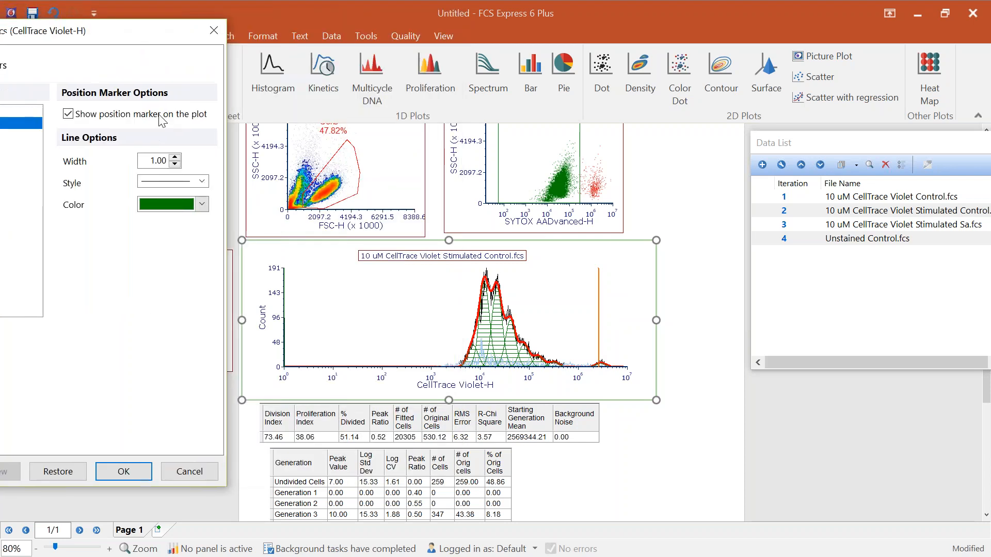
left_click(175, 157)
left_click(202, 204)
left_click(177, 236)
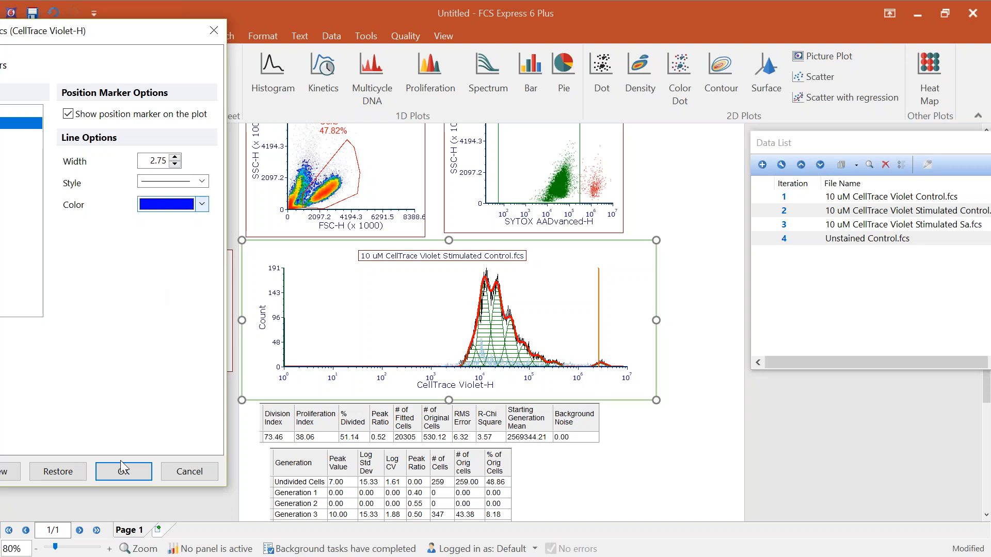
left_click(11, 471)
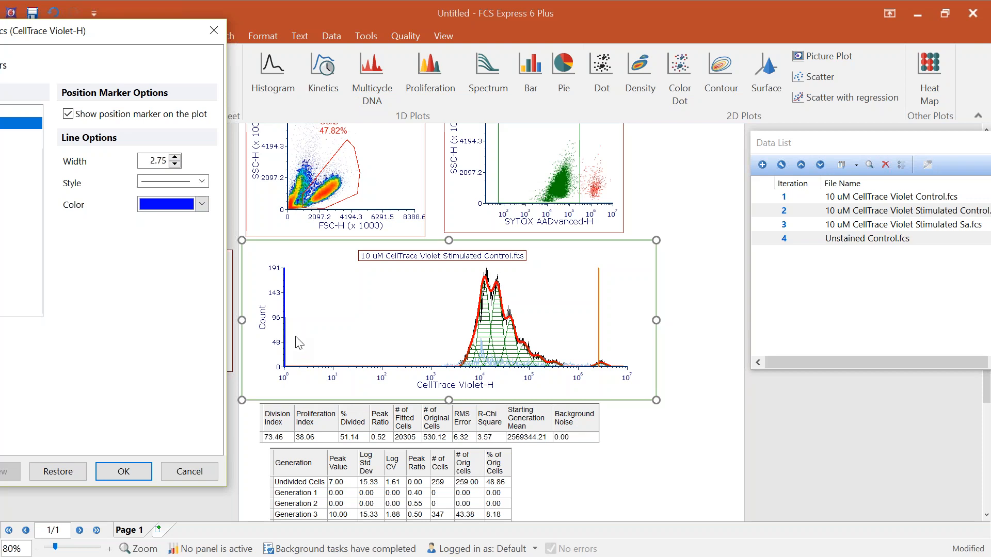
Examine the proliferation fit parameters for maximum number of peaks, fixed CV, and same CV for all peaks.
left_click_drag(127, 39, 569, 37)
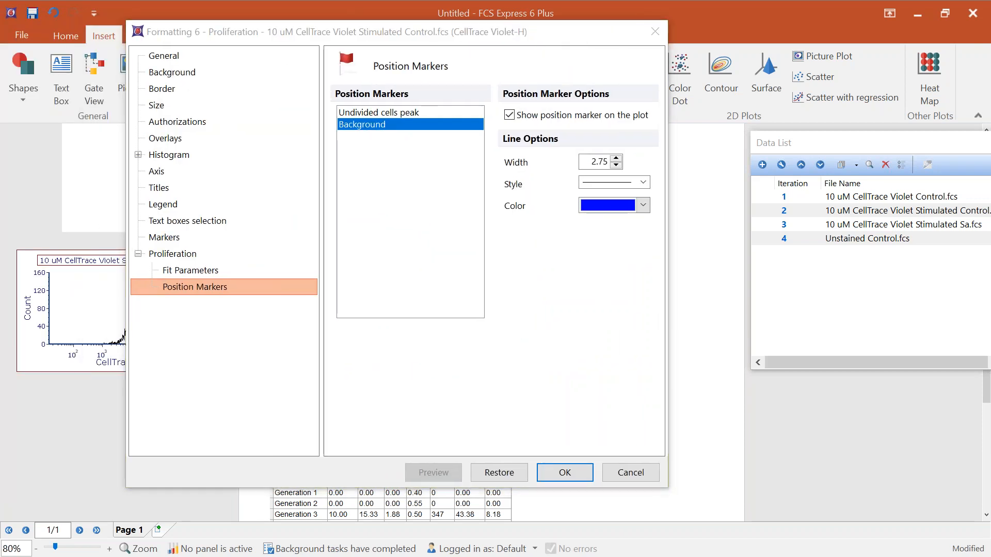
left_click(190, 273)
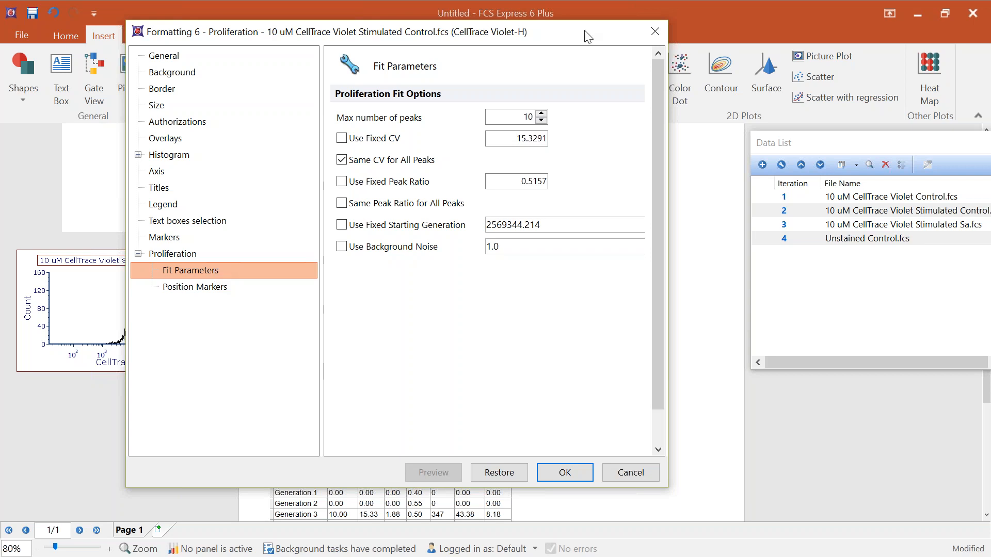
left_click_drag(571, 41, 397, 48)
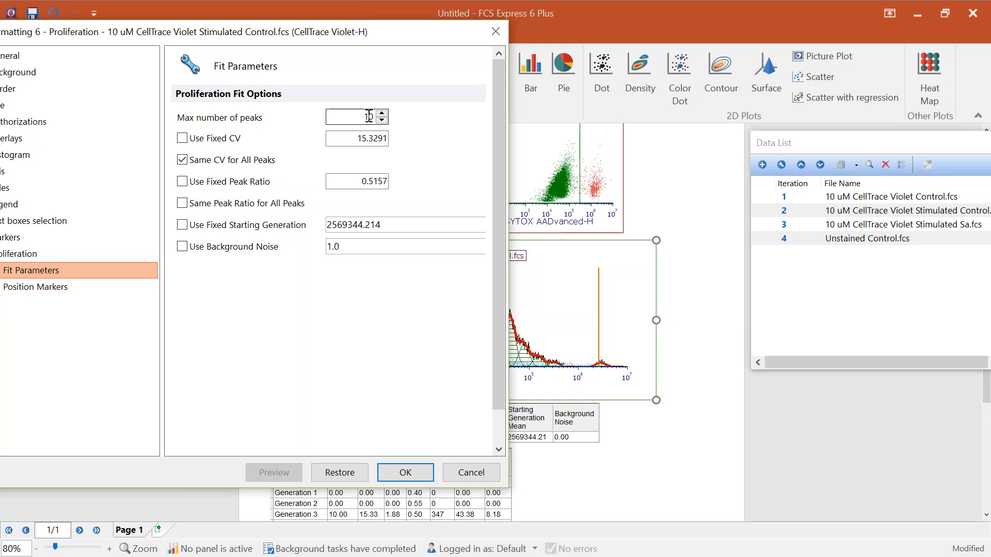
left_click(361, 117)
left_click(348, 139)
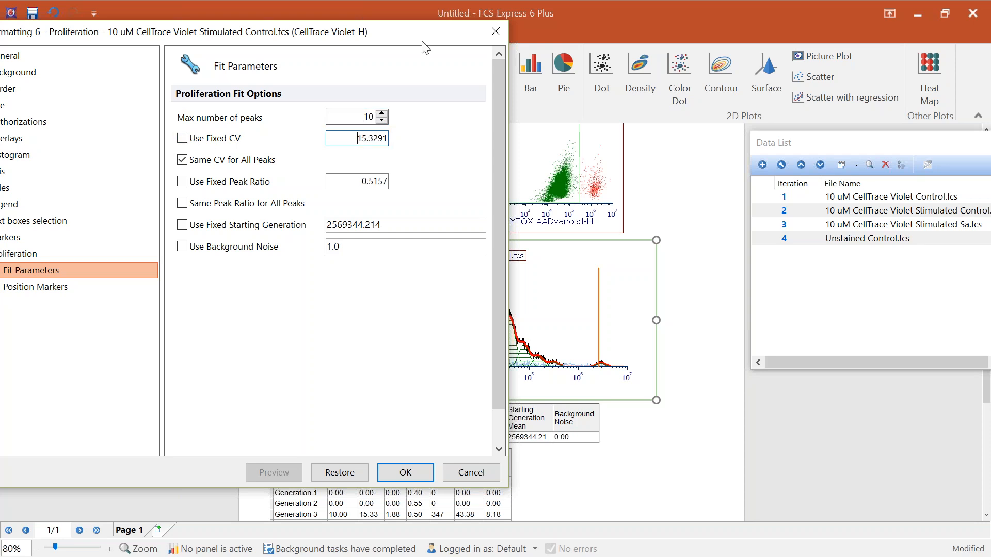
left_click_drag(421, 41, 375, 41)
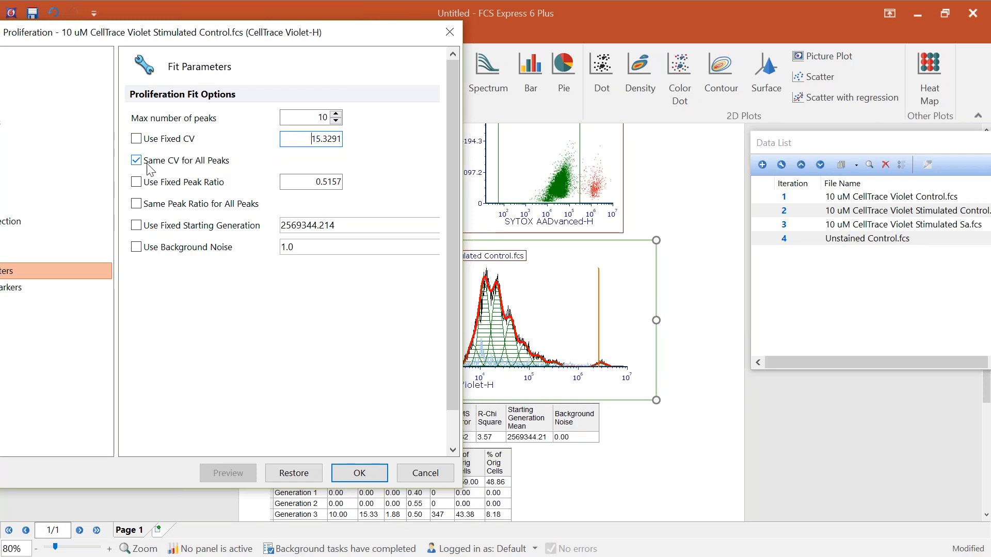
left_click(210, 165)
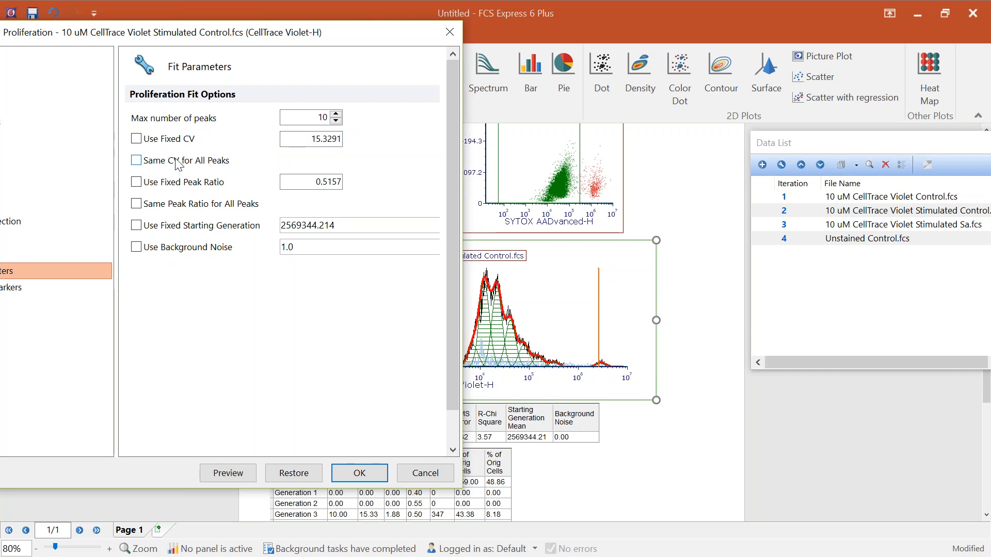
left_click(140, 161)
Examine the fixed peak ratio value and widen the dialog to show the full fit option fields.
left_click(314, 182)
left_click_drag(316, 181, 357, 183)
left_click(317, 184)
key("Home")
double_click(319, 181)
left_click(317, 181)
left_click_drag(461, 195, 546, 191)
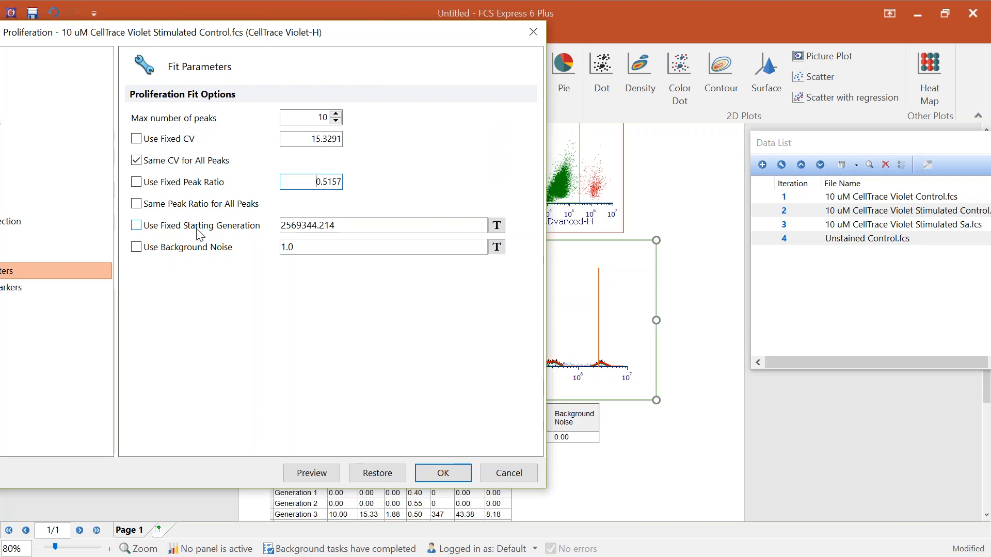
Review the fixed starting generation and background noise values, and apply the proliferation plot's formatting.
left_click_drag(354, 227, 283, 245)
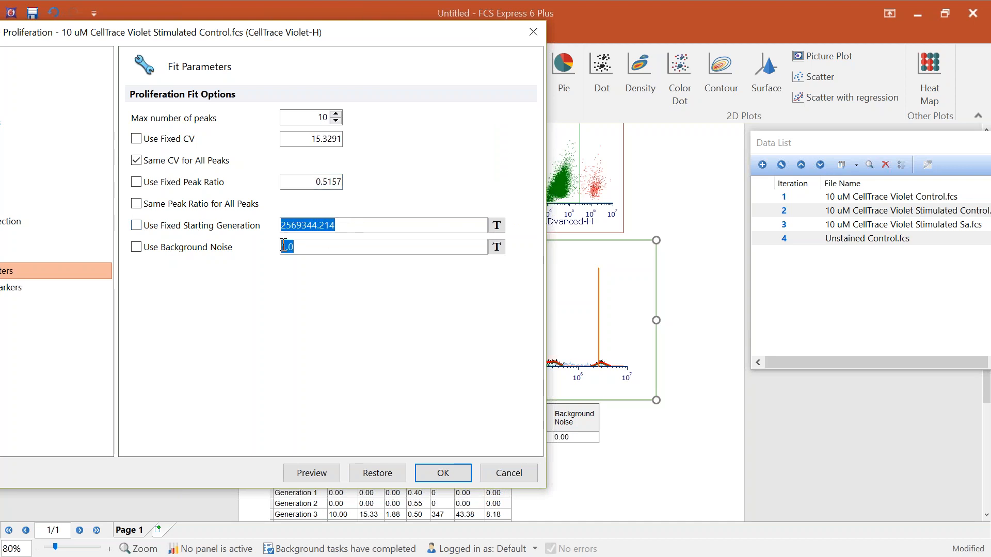
left_click(354, 227)
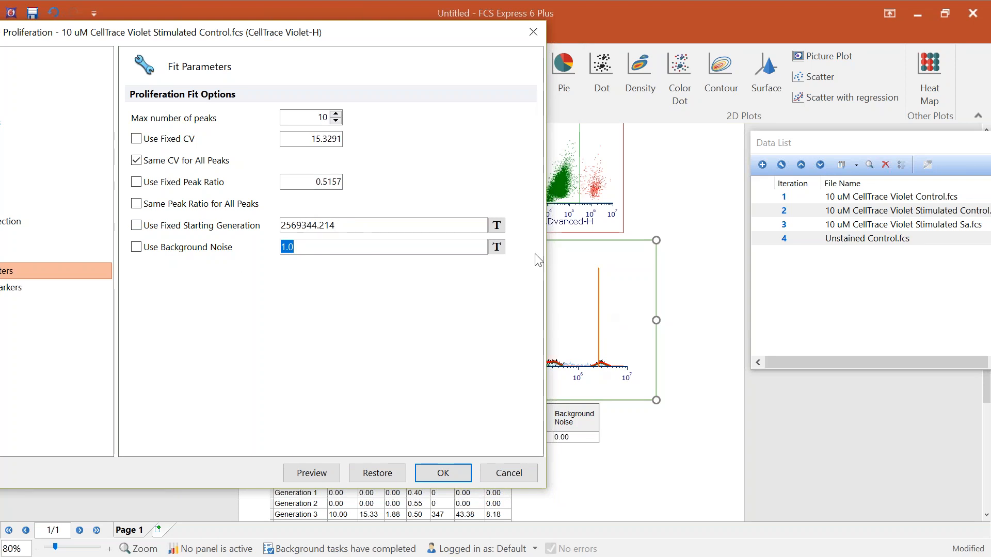
left_click(314, 247)
left_click_drag(354, 225, 272, 226)
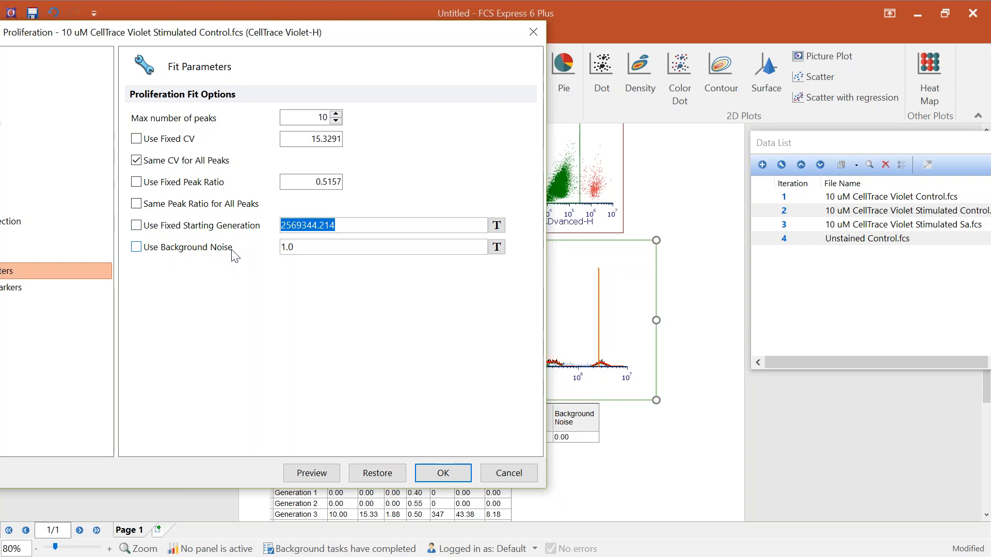
left_click(351, 229)
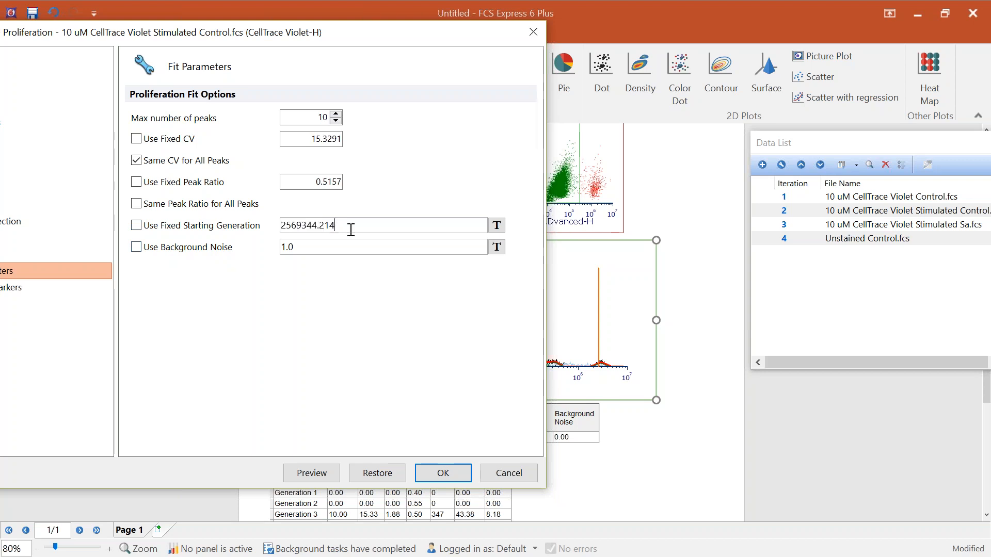
left_click(351, 229)
left_click(444, 473)
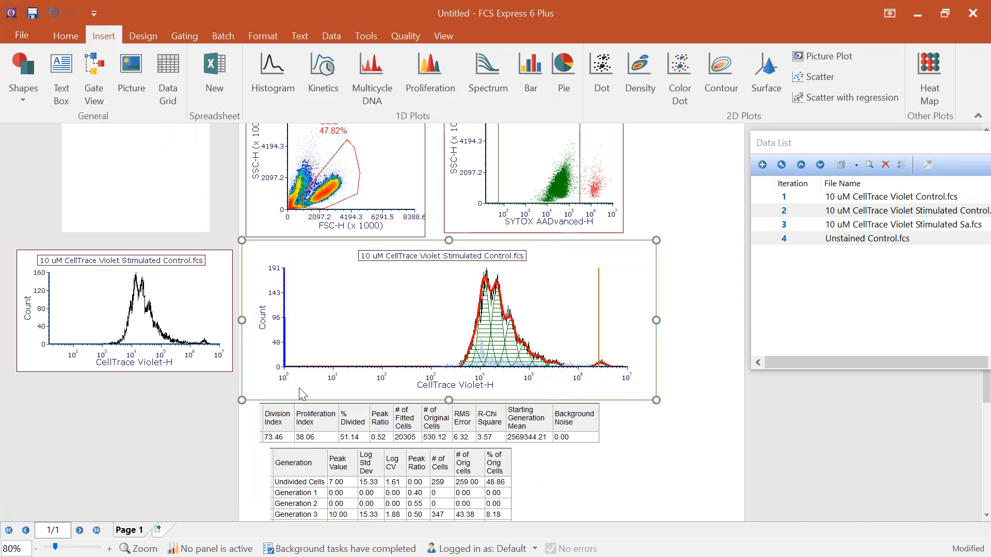
Switch the plots to 10 uM CellTrace Violet Stimulated Sa.fcs to compare its proliferation fit, and return to the Stimulated Control data file.
left_click(784, 227)
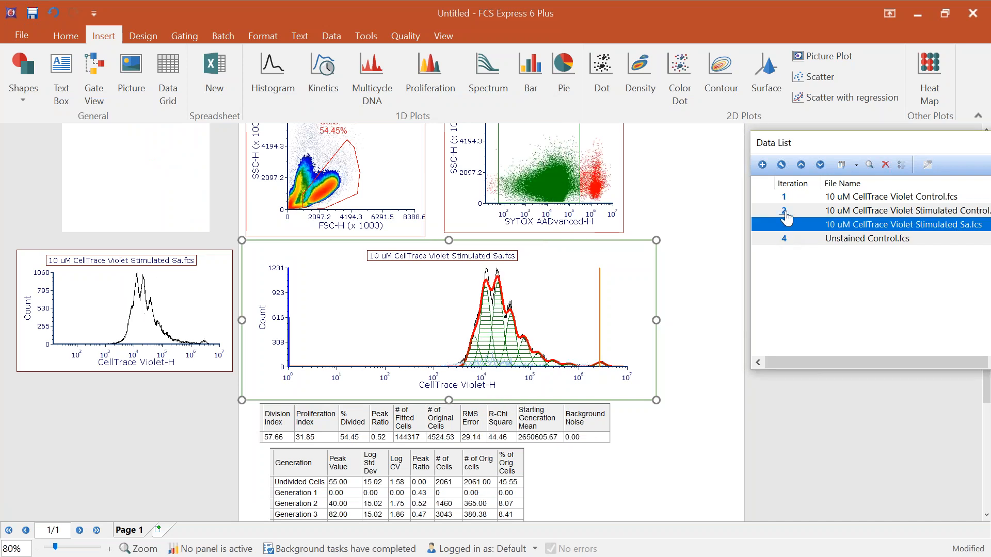
left_click(786, 212)
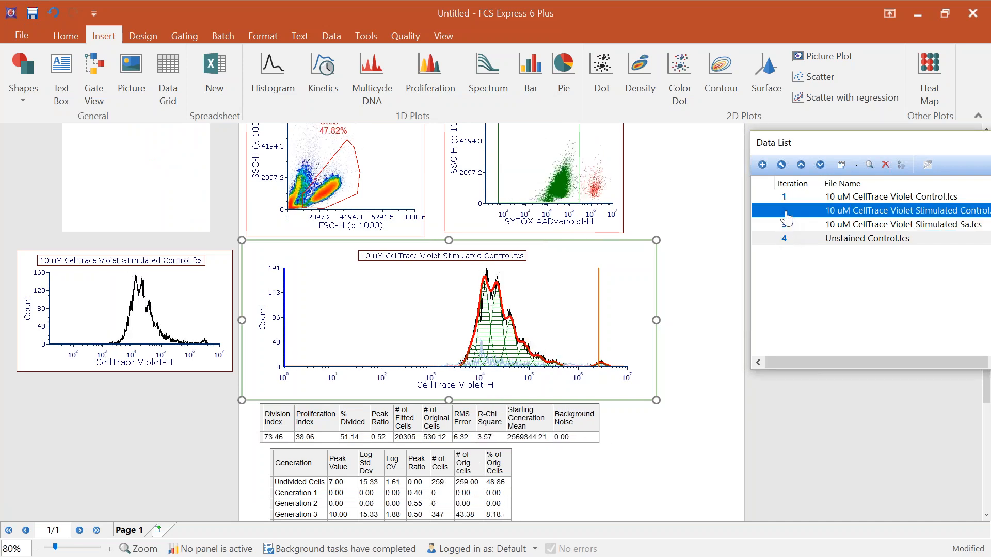
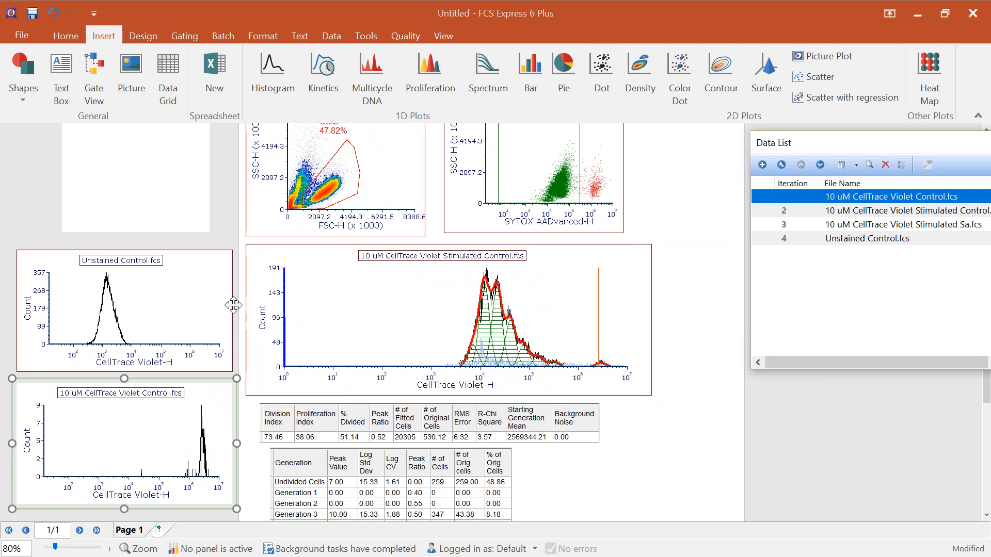
Draw a range marker across the main peak on each of the Unstained Control and 10 uM CellTrace Violet Control histograms.
left_click(194, 35)
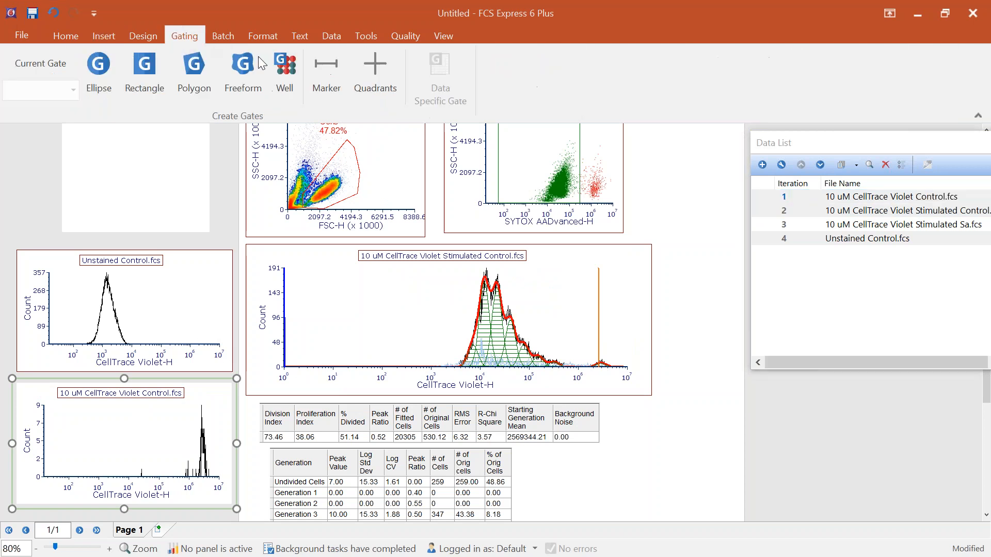
left_click_drag(93, 292, 124, 292)
left_click(326, 69)
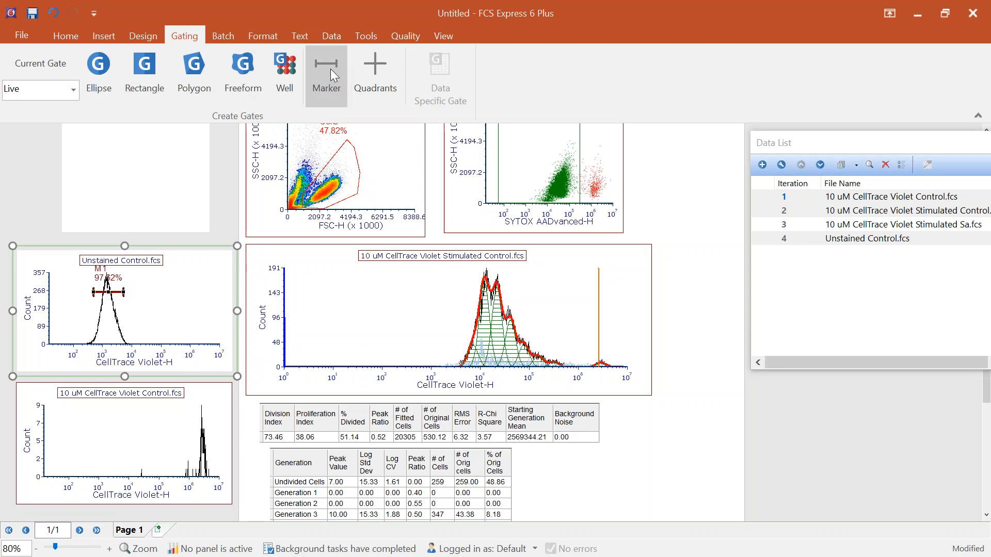
left_click(198, 442)
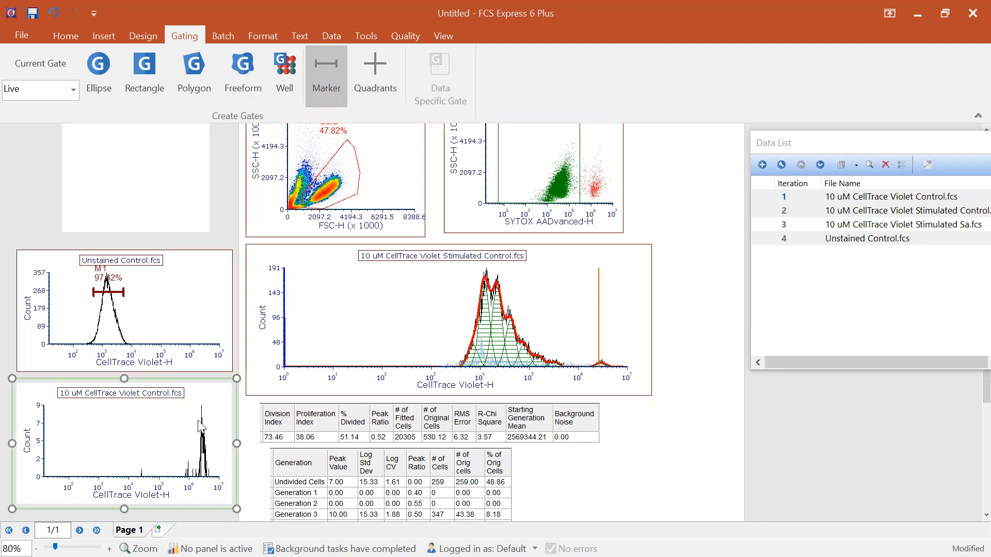
left_click_drag(193, 421, 213, 422)
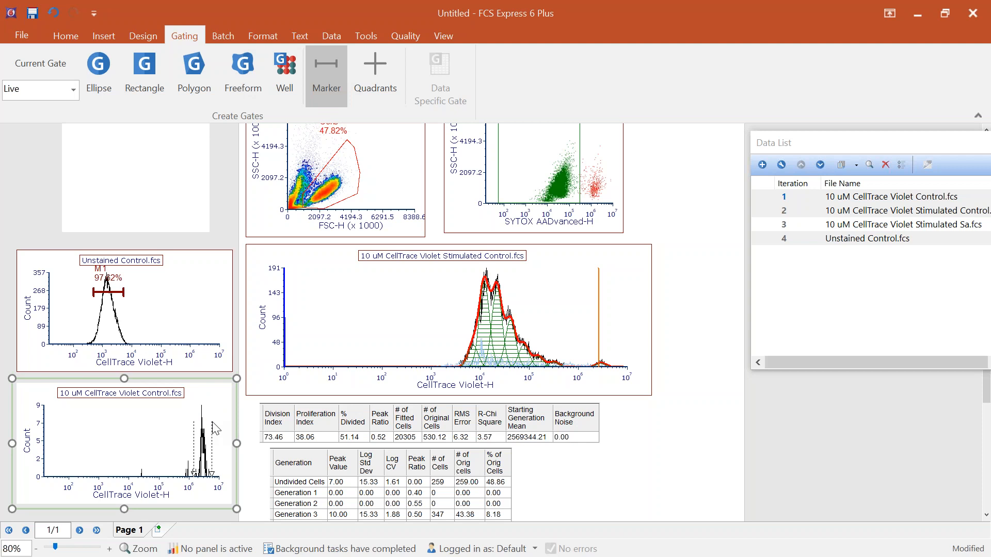
left_click(224, 227)
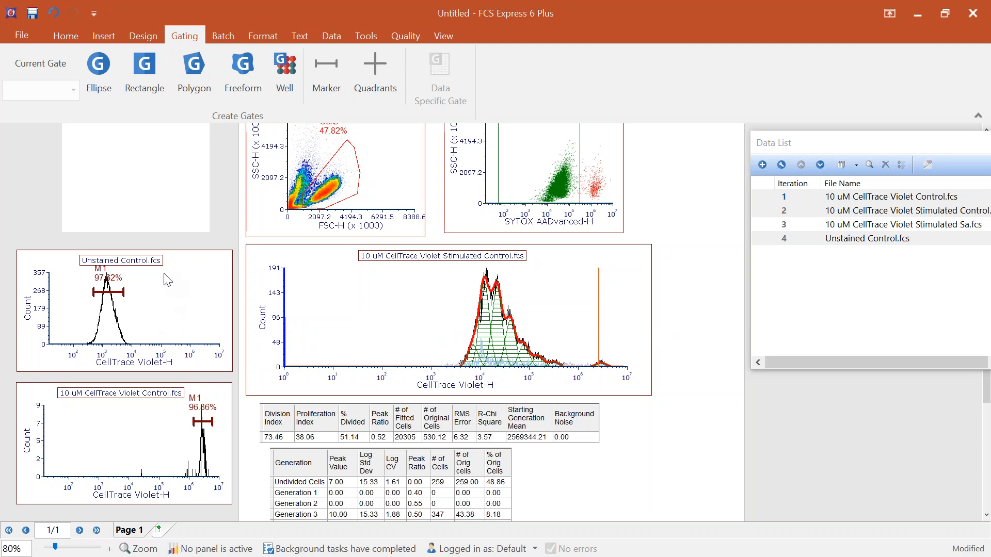
Disable Change data file during Next/Prev/Batch in the overlay options of the Unstained Control histogram.
left_click(189, 273)
left_click(157, 426)
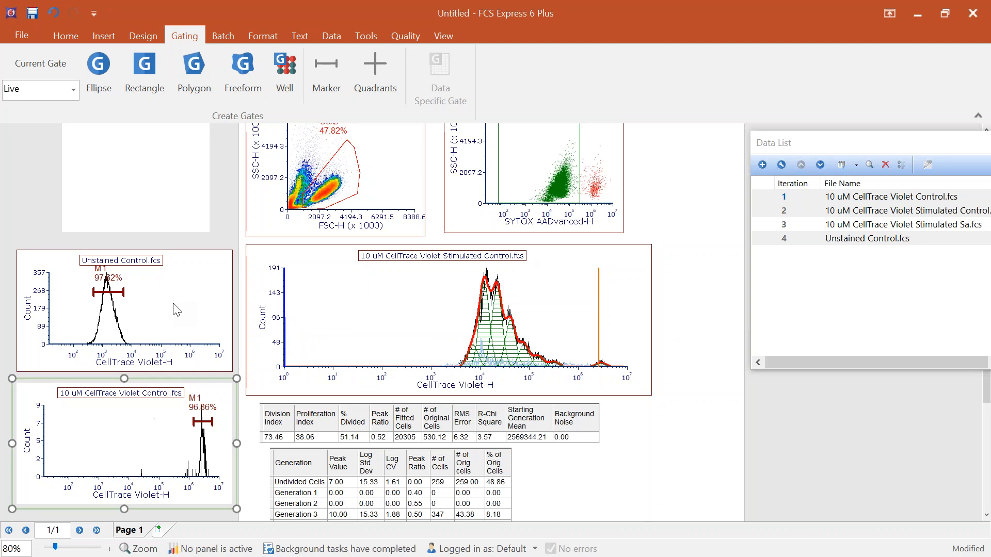
left_click(195, 285)
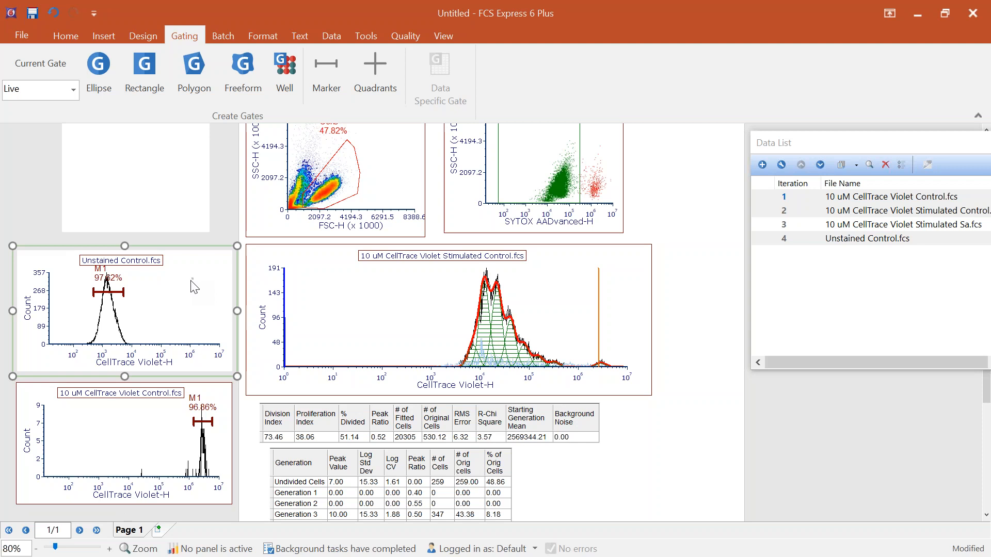
right_click(191, 281)
left_click(238, 140)
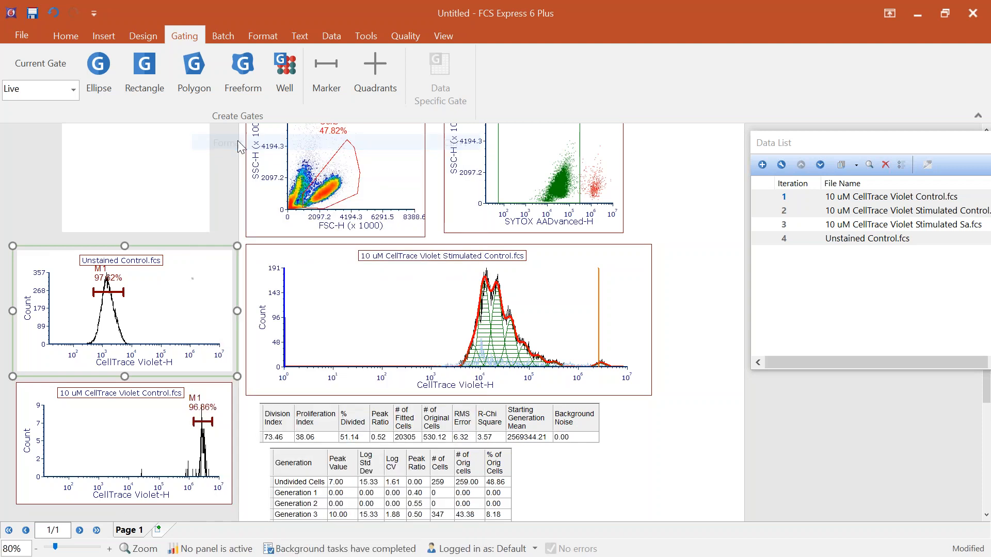
left_click(256, 163)
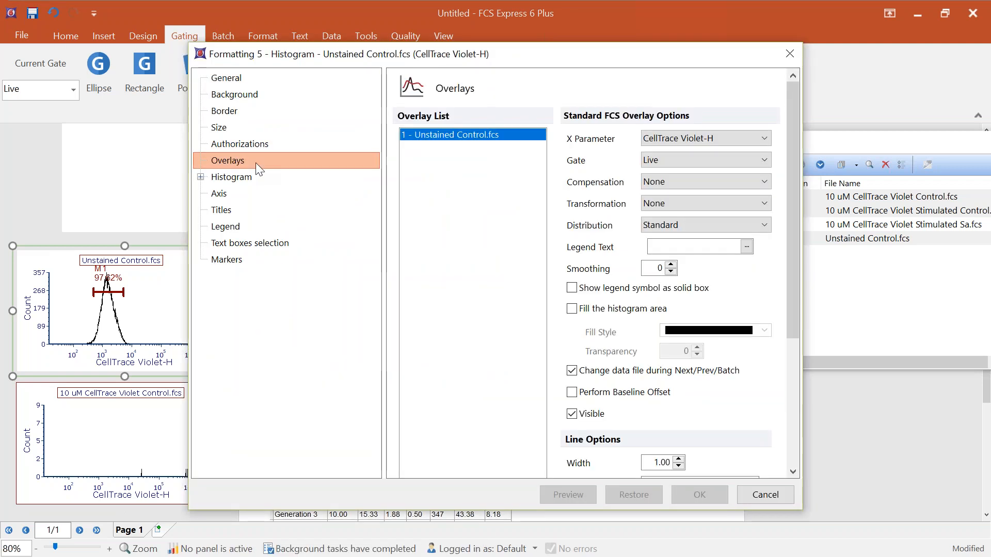
left_click(572, 371)
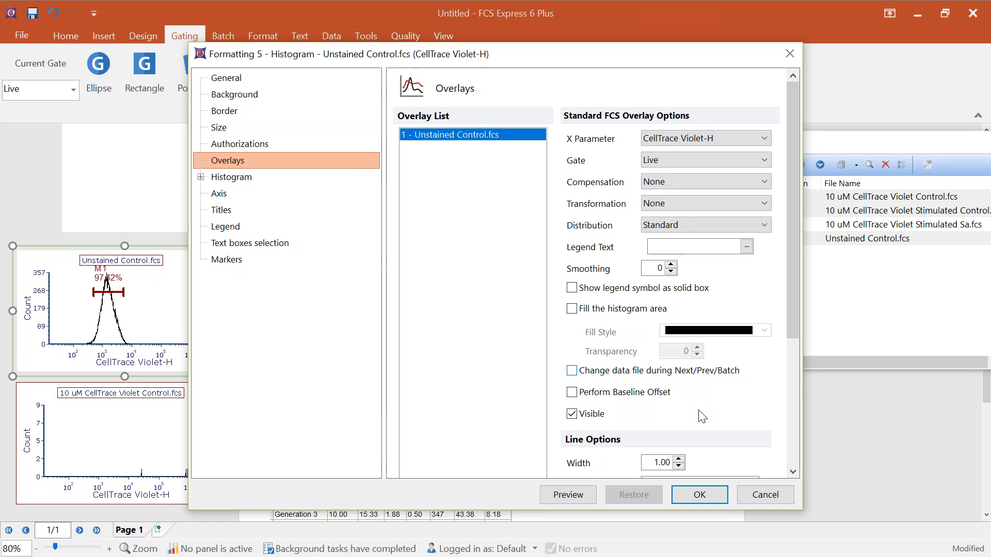
left_click(710, 496)
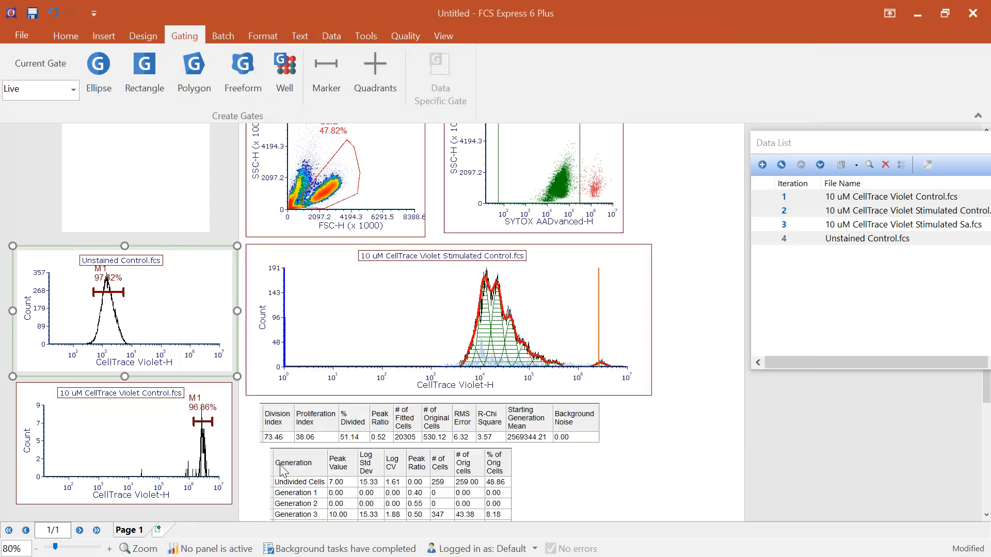
Disable Change data file during Next/Prev/Batch in the overlay options of the 10 uM CellTrace Violet Control histogram.
right_click(156, 428)
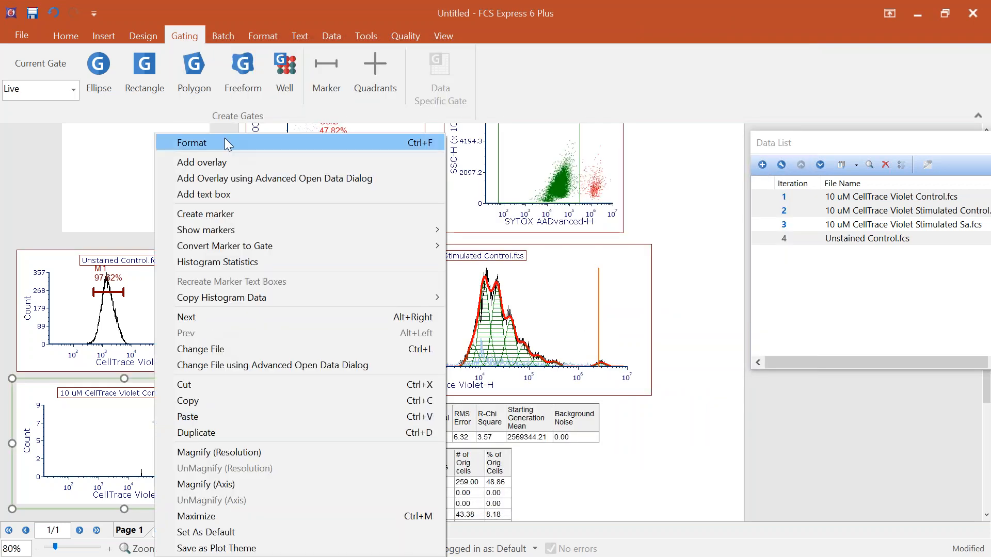
left_click(225, 139)
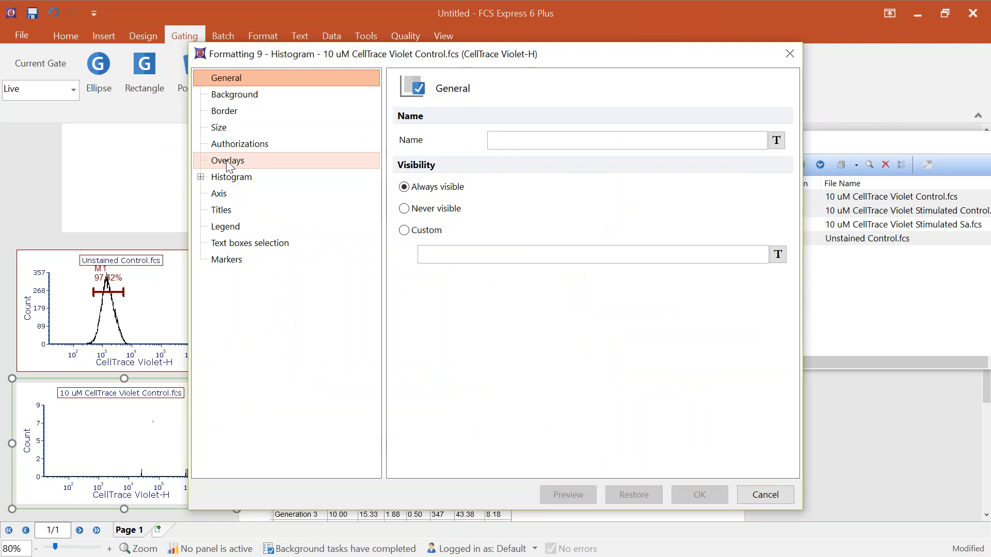
left_click(229, 164)
left_click(571, 371)
left_click(698, 494)
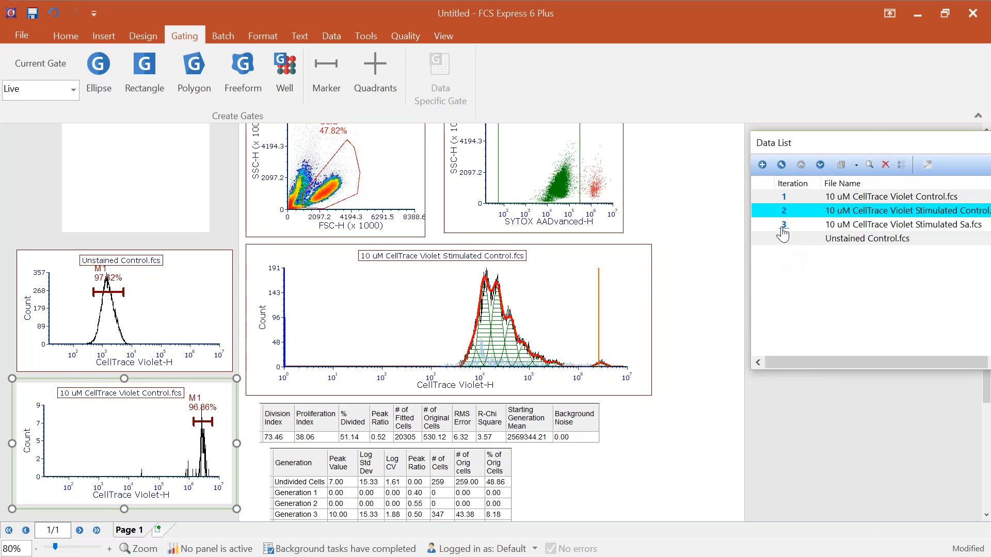
Switch between the Stimulated Control and Stimulated Sa data files to check the two control histograms, ending on the Stimulated Control file.
left_click(786, 222)
left_click(785, 214)
left_click(785, 226)
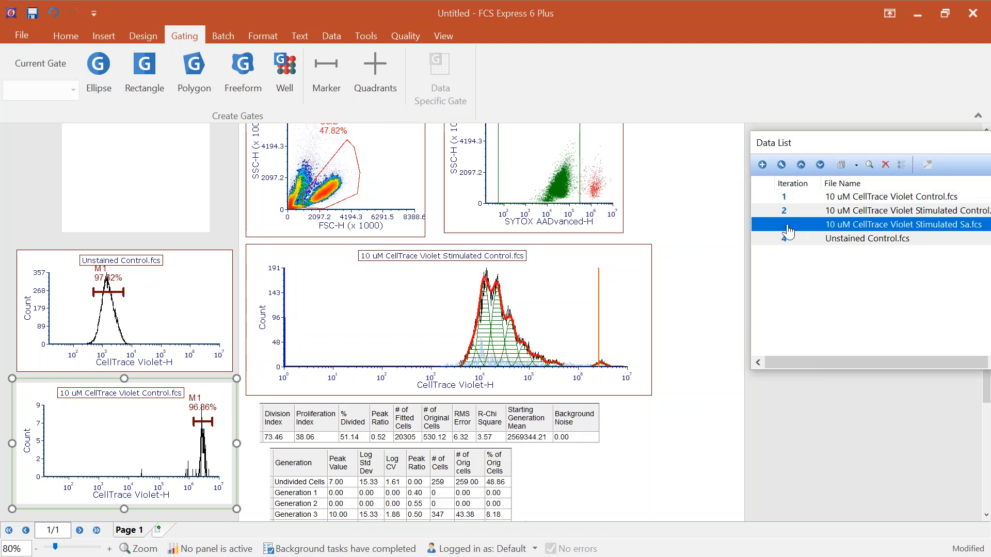
left_click(784, 212)
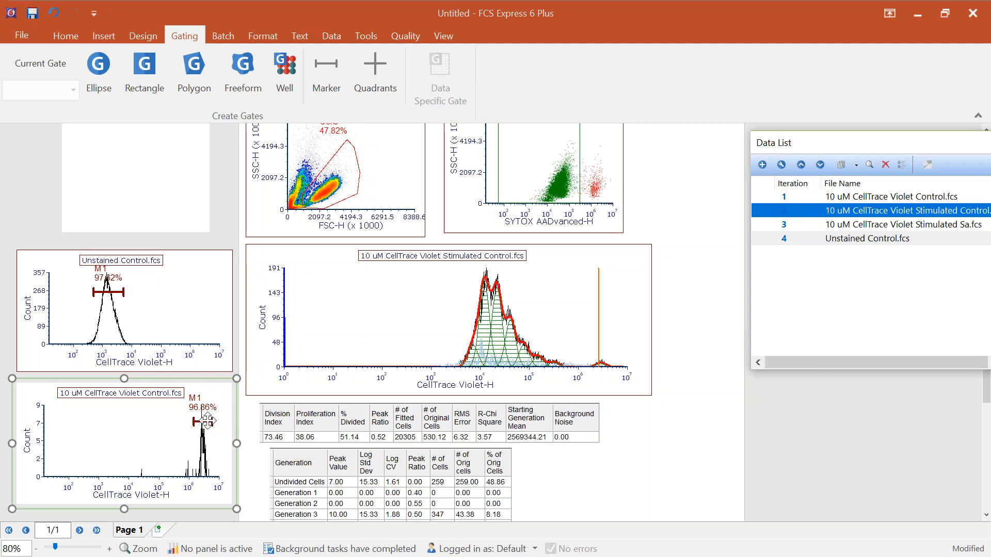
left_click(199, 446)
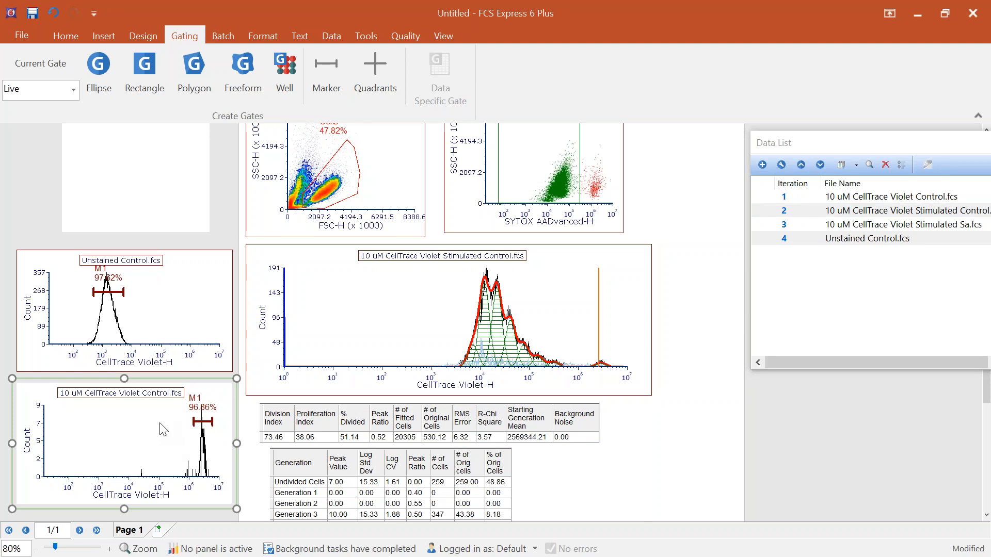
left_click(187, 305)
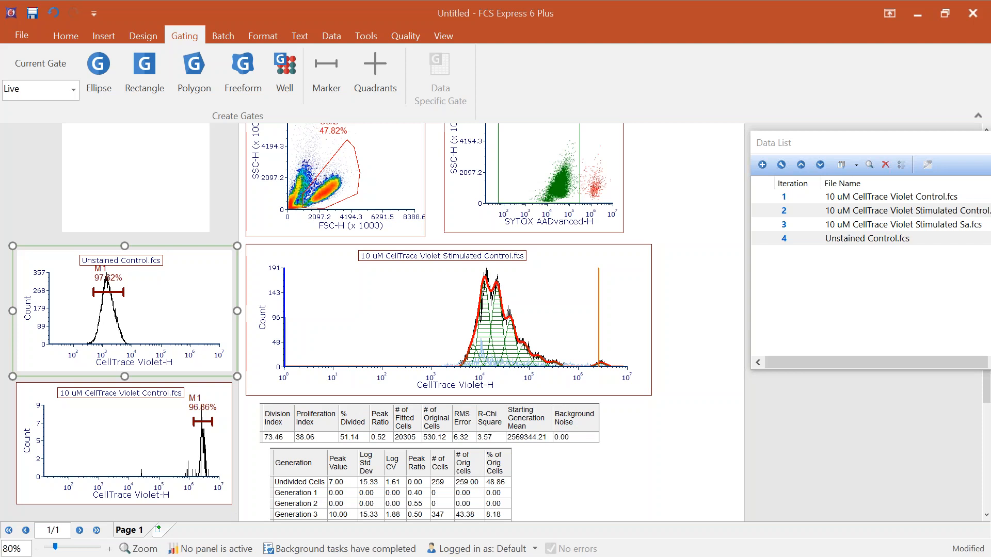
left_click(223, 213)
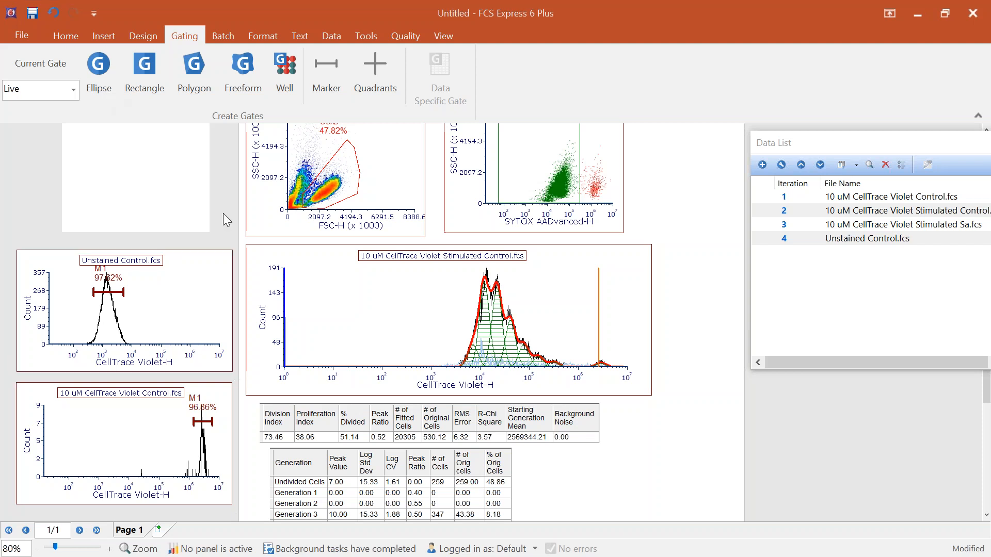
Toggle Change data file during Next/Prev/Batch on and back off in the Unstained Control histogram's overlay options, and apply the formatting.
left_click(185, 299)
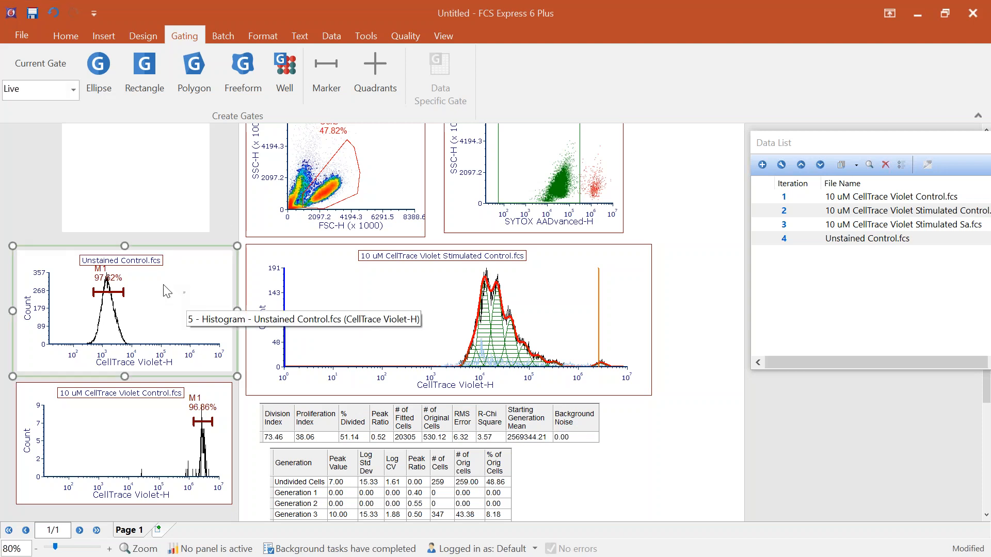
right_click(195, 289)
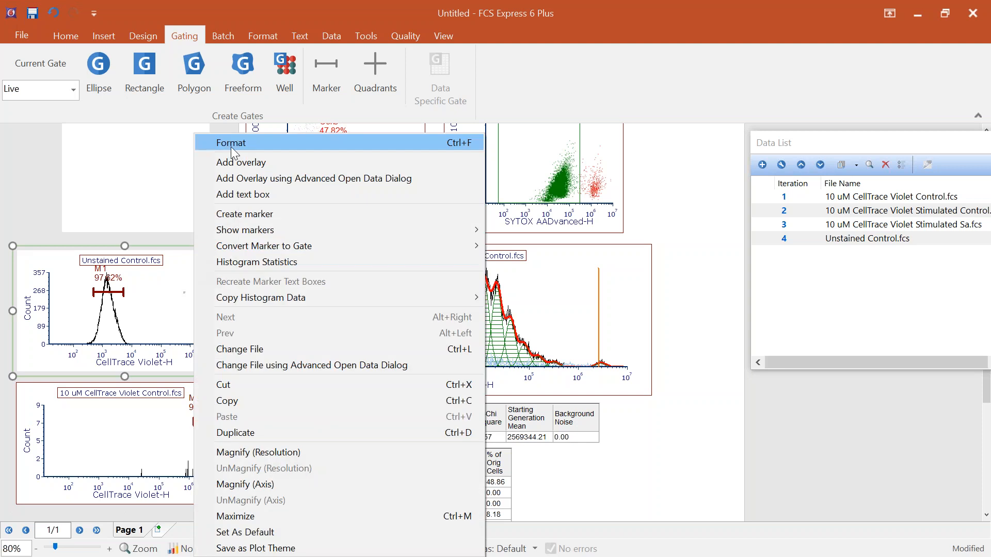
left_click(231, 146)
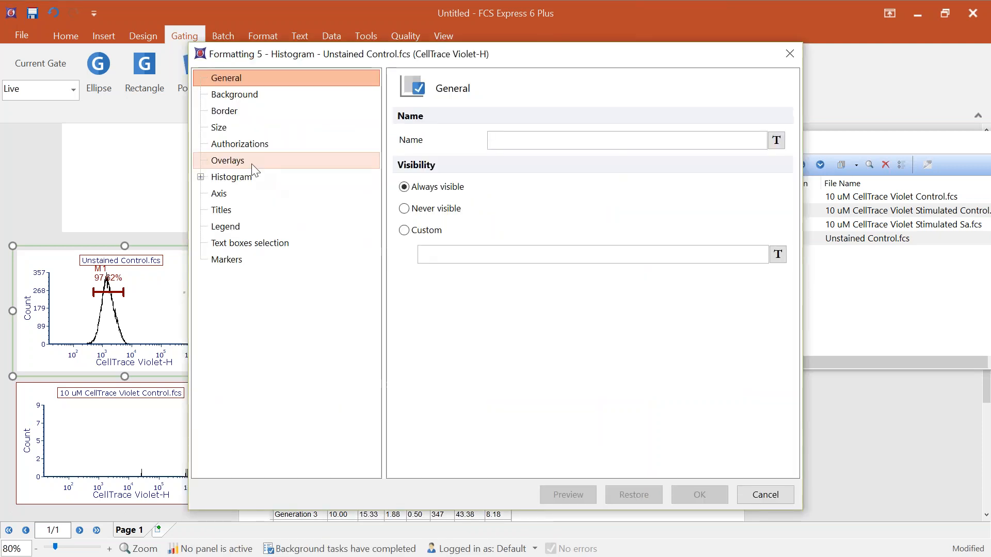
left_click(252, 164)
left_click(573, 370)
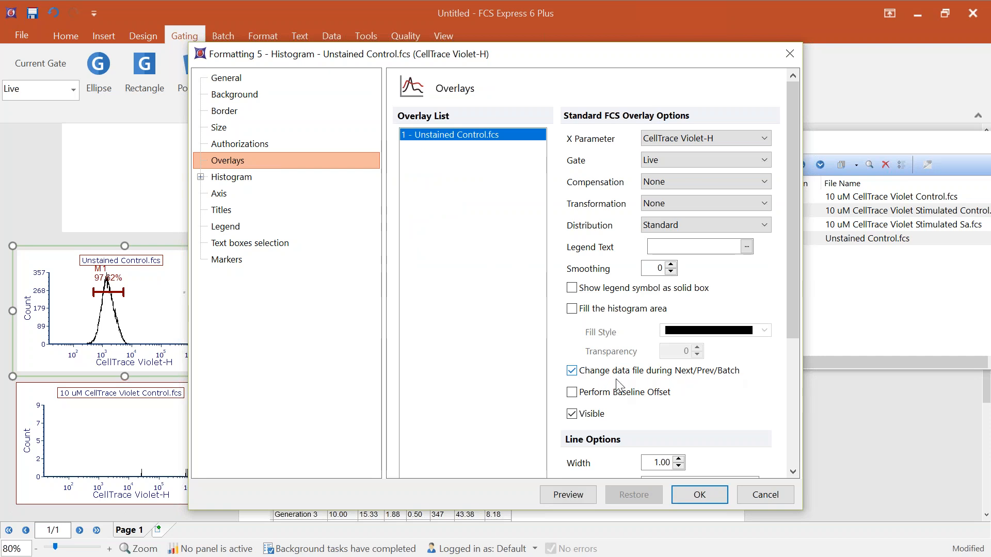
left_click(573, 372)
left_click(706, 497)
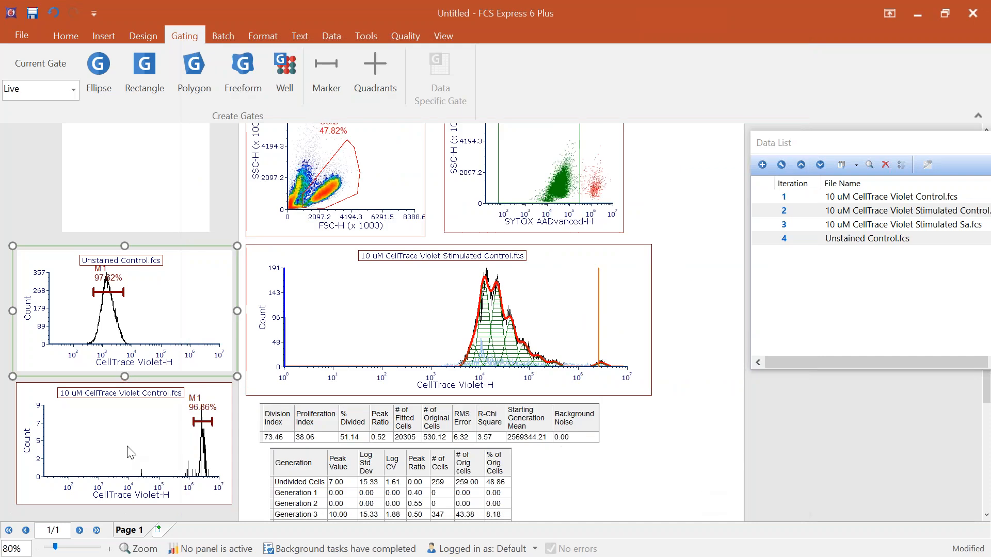
Toggle Change data file during Next/Prev/Batch on and back off for both control histograms together, and apply the shared overlay formatting.
left_click(133, 436, "shift")
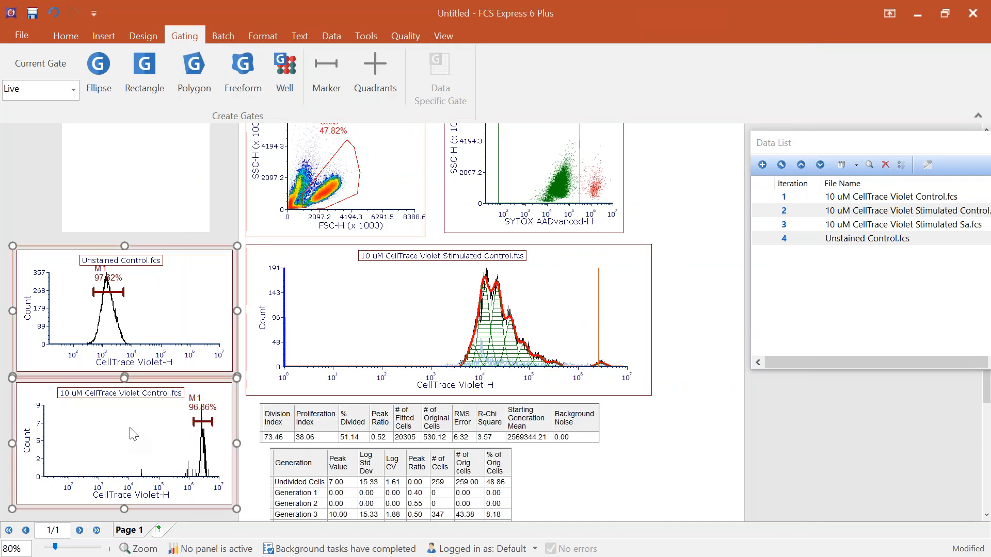
left_click(265, 36)
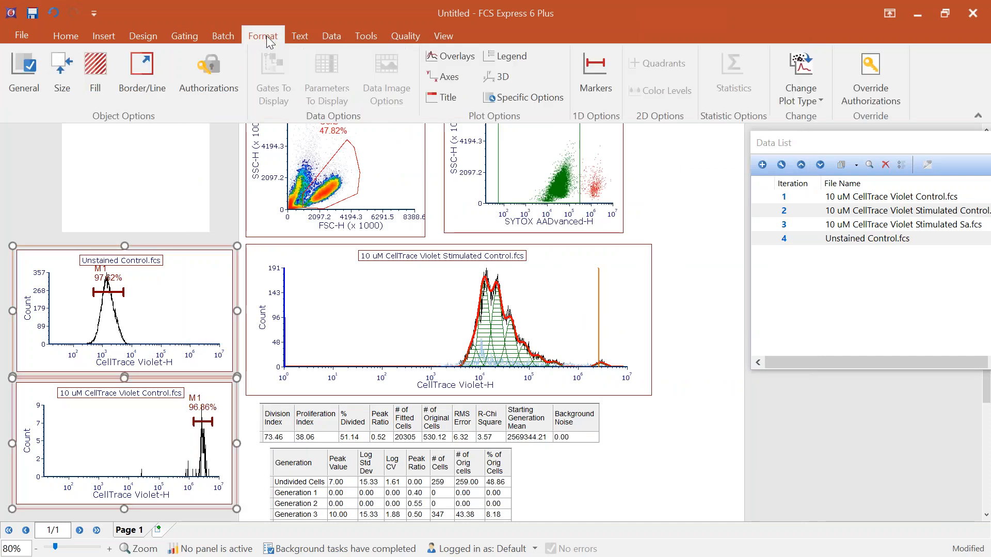
left_click(466, 57)
left_click(474, 339)
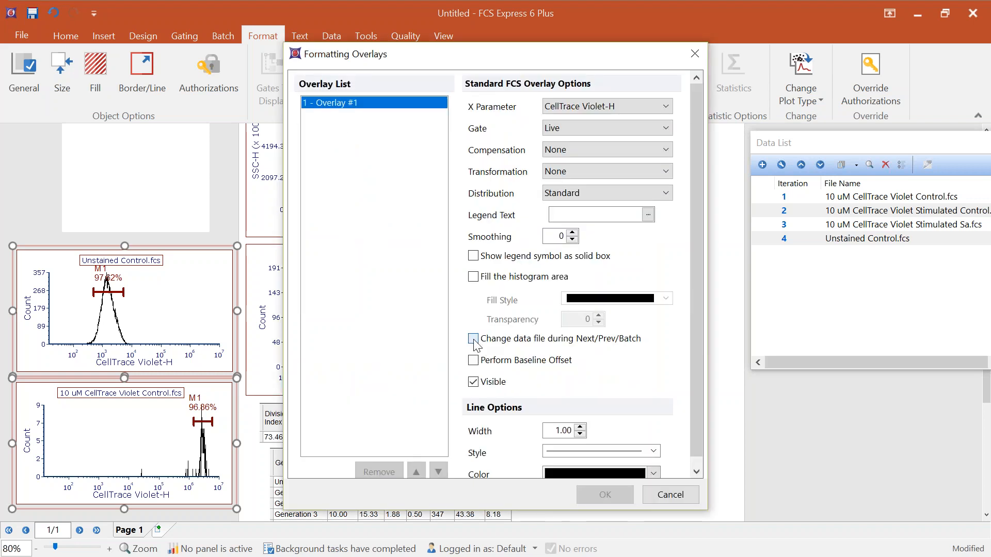
left_click(473, 338)
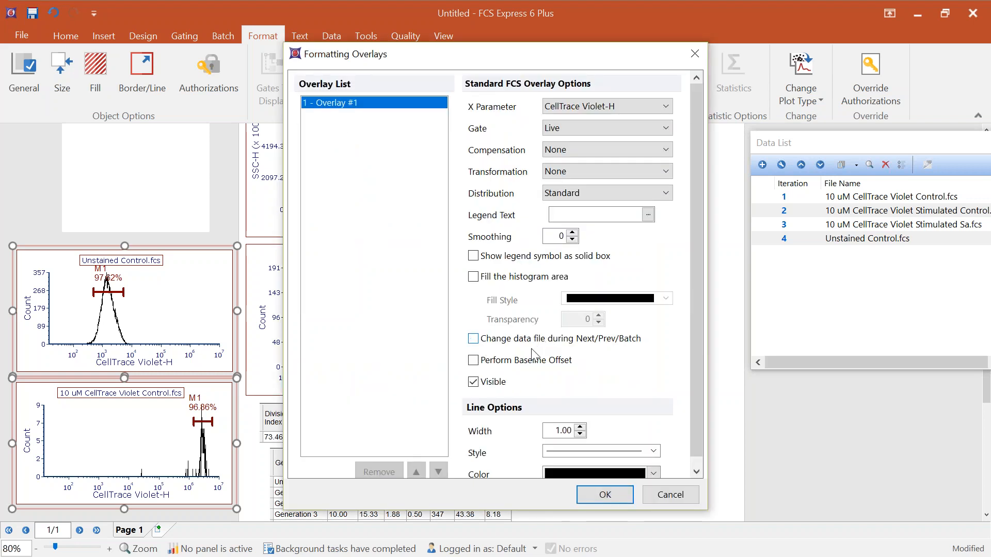
left_click(603, 496)
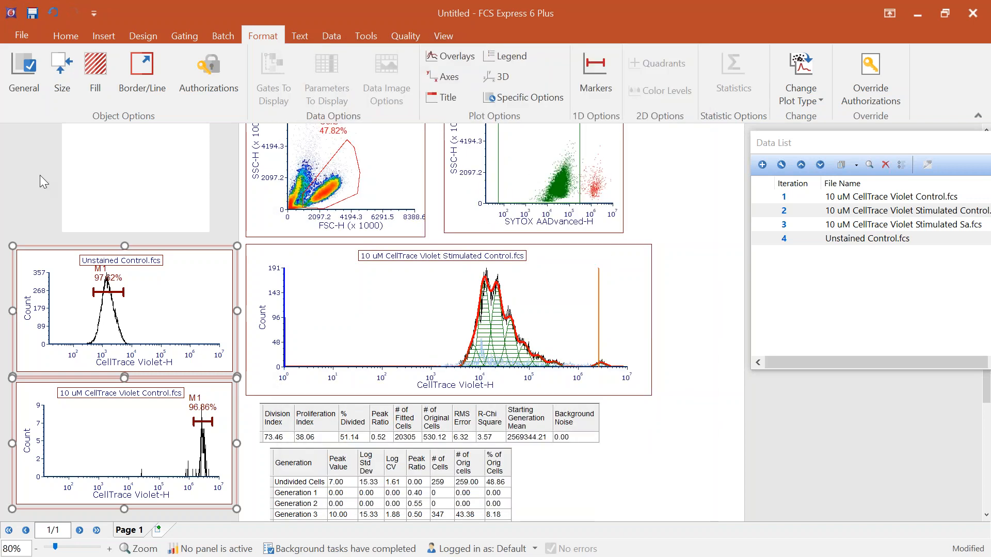
left_click(35, 162)
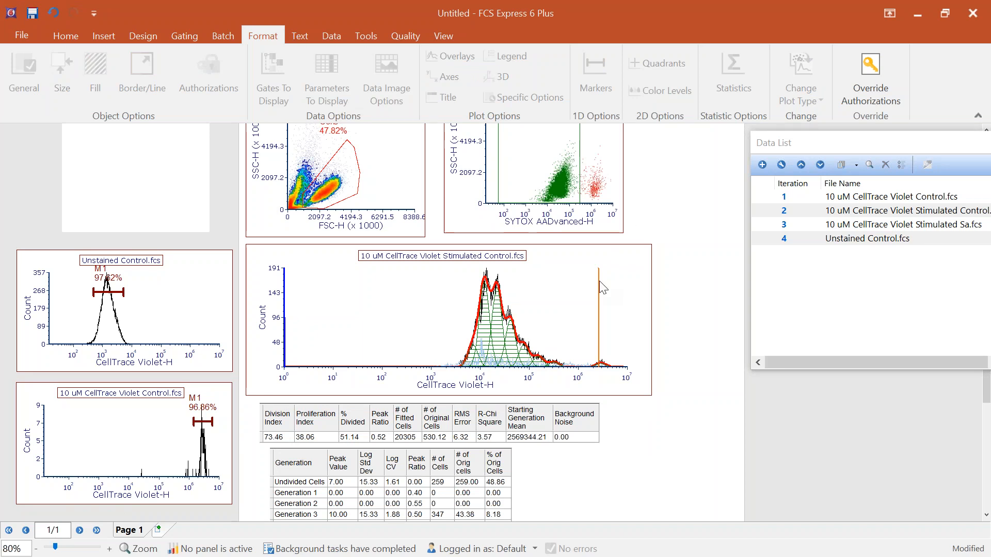
Open the formatting options of the Stimulated Control proliferation plot.
right_click(560, 301)
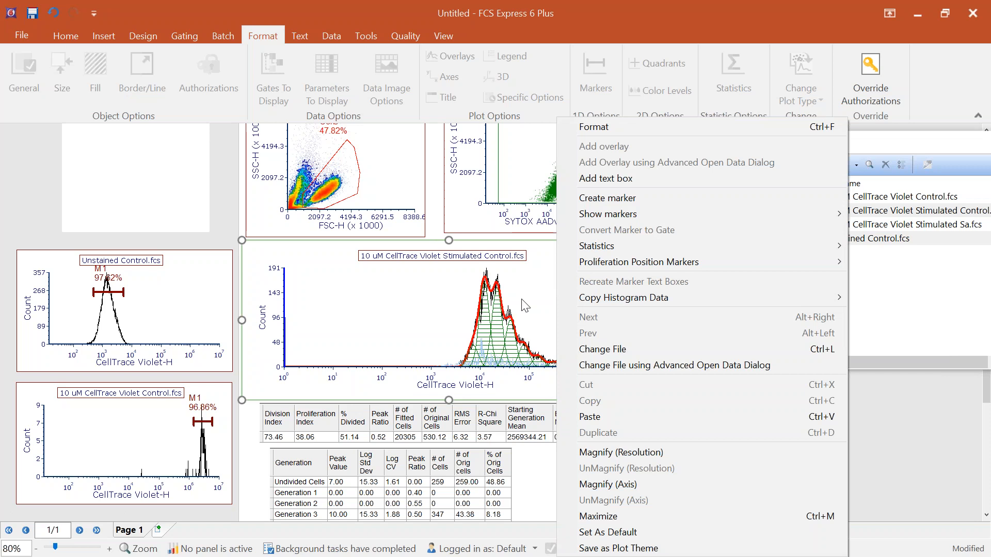
left_click(615, 131)
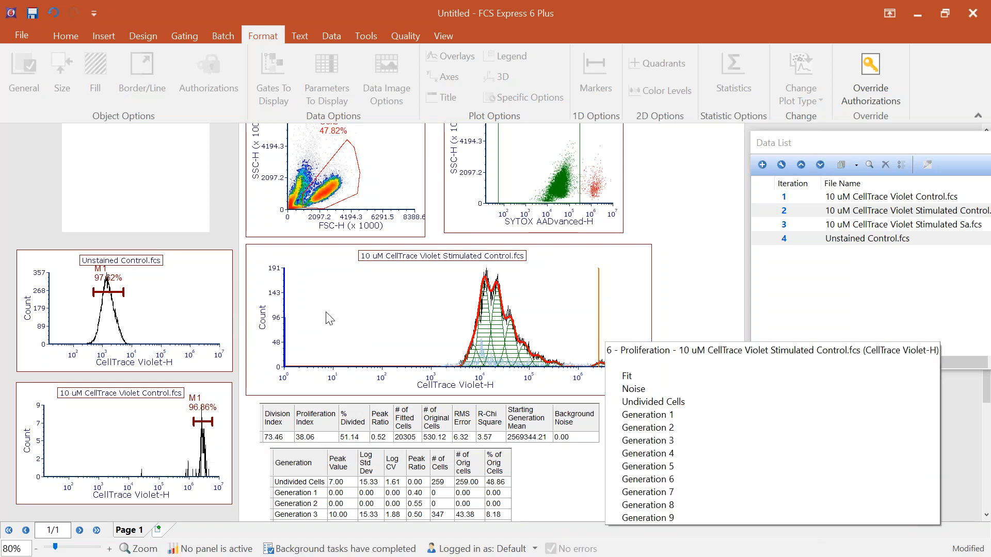
Open the Stimulated Control proliferation plot's fit parameters and clear the Use Fixed Starting Generation value.
right_click(604, 290)
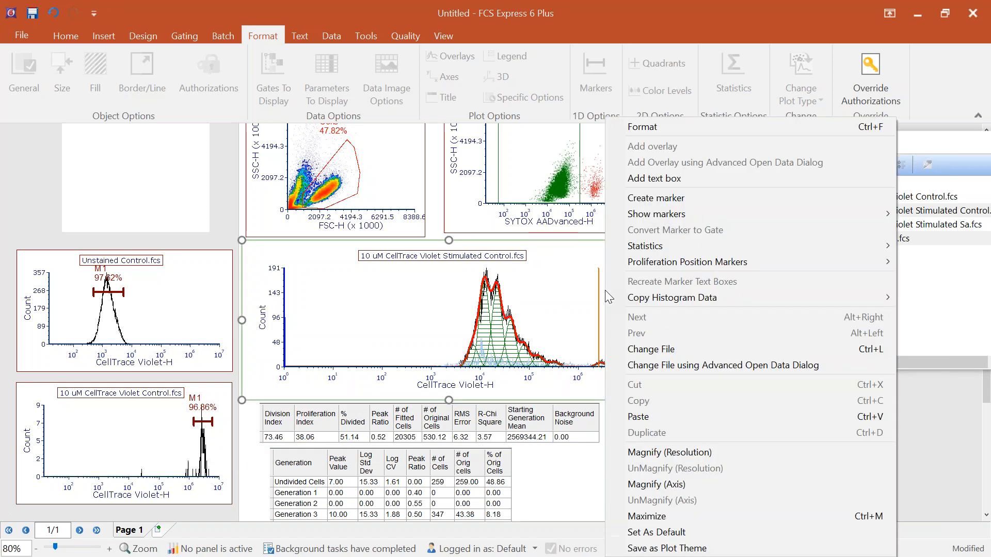
left_click(658, 128)
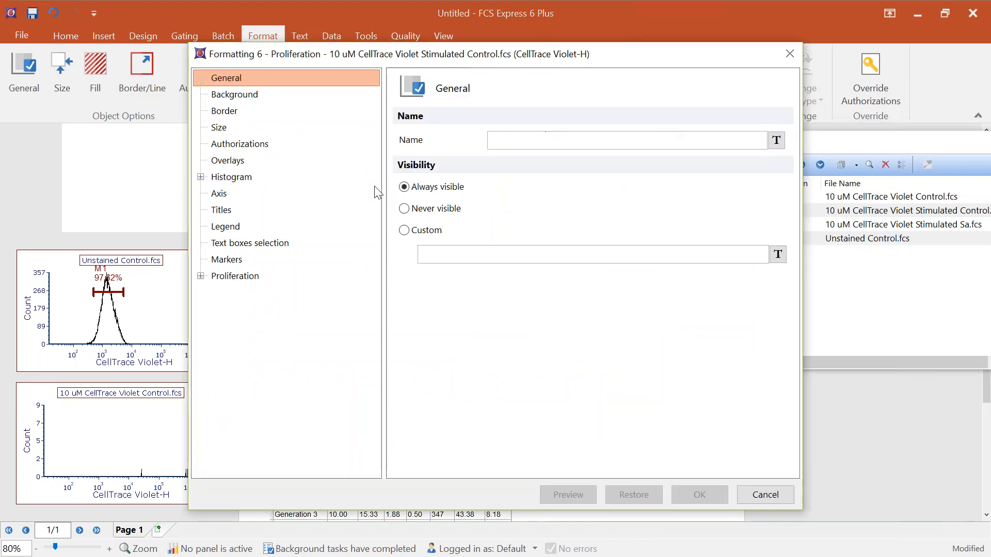
left_click(200, 276)
left_click(259, 292)
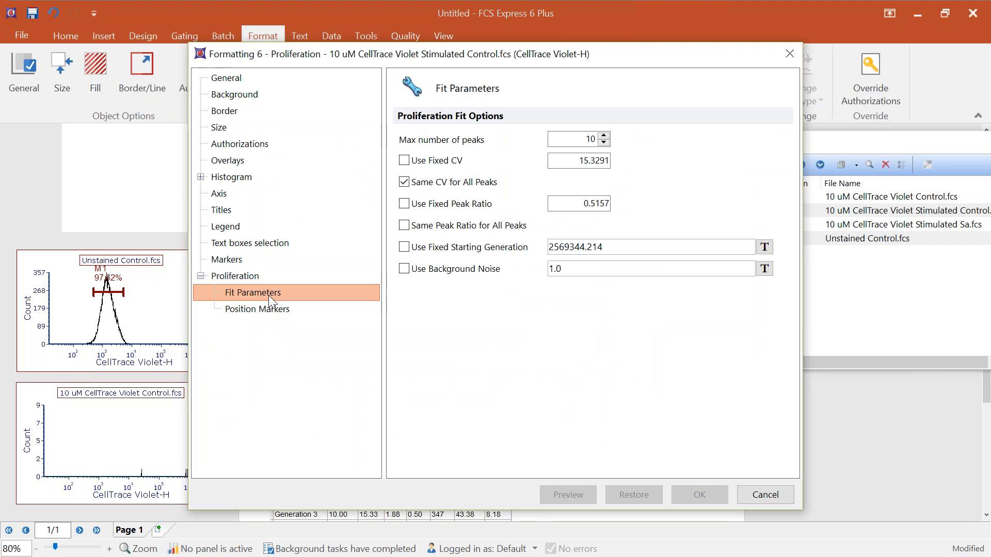
left_click_drag(645, 246, 550, 246)
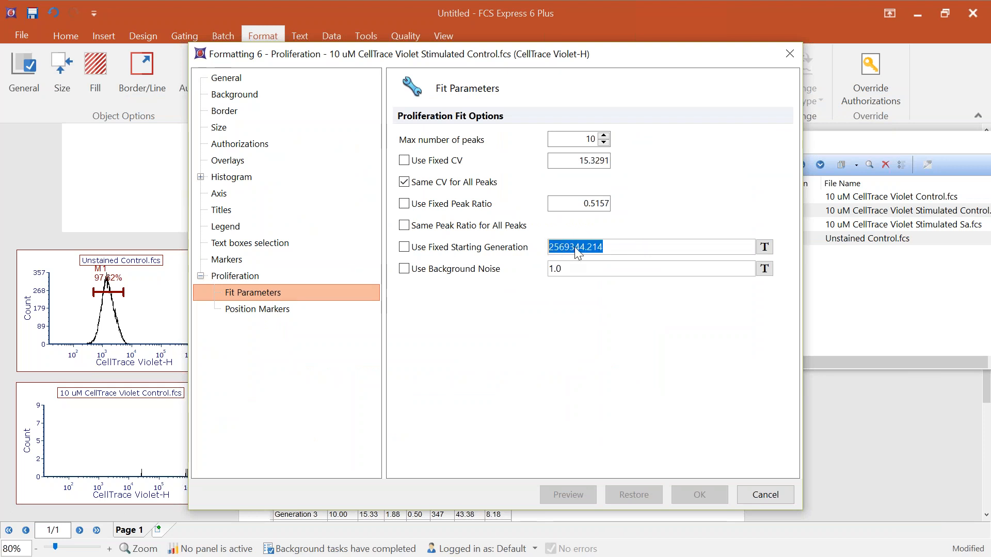
key("BackSpace")
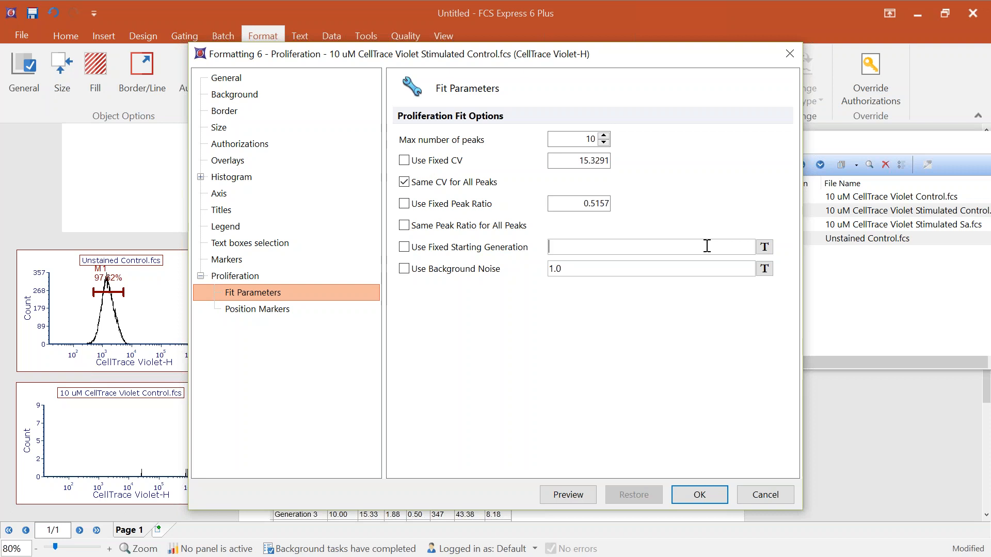
Insert a statistic token for the fixed starting generation: Median of marker M1 from the 10 uM CellTrace Violet Control histogram.
left_click(766, 251)
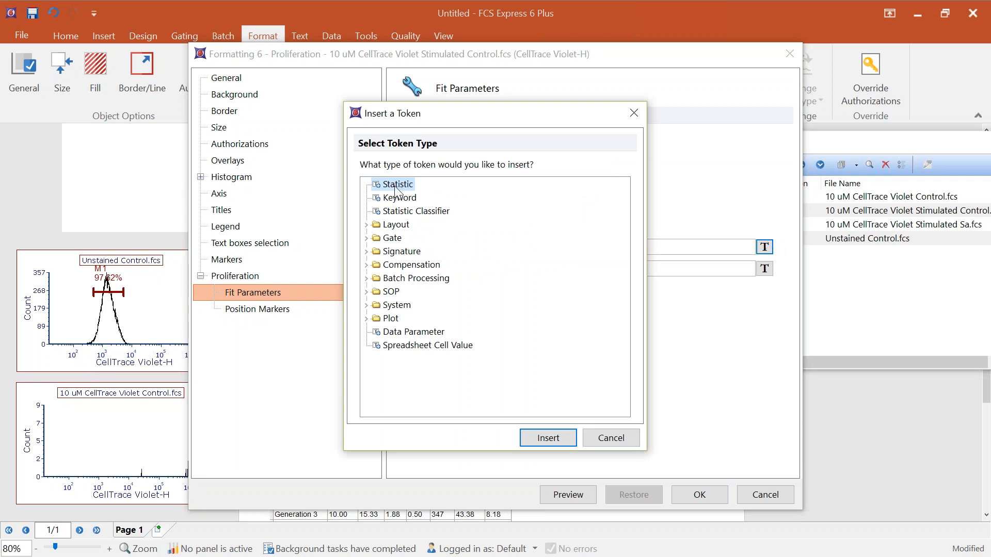
left_click(547, 438)
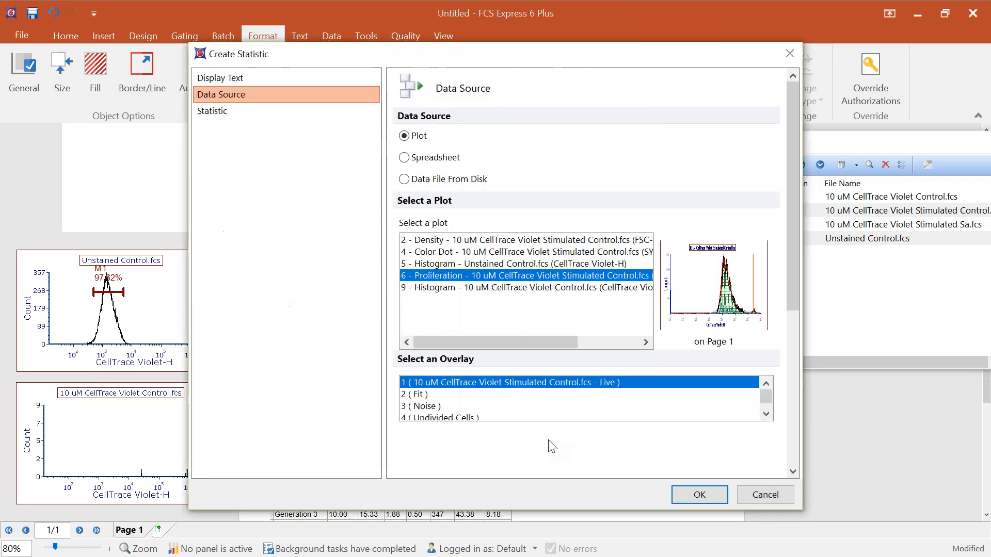
left_click(458, 289)
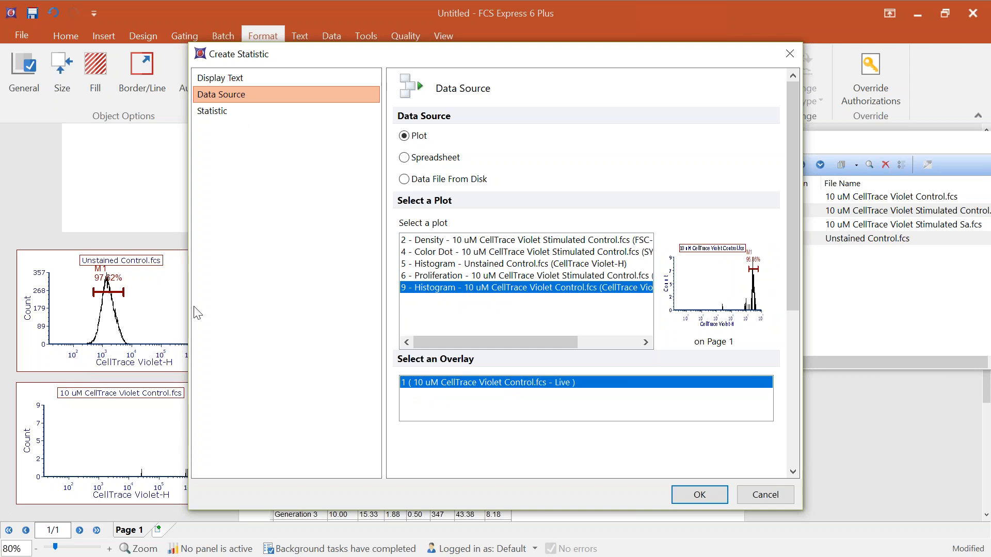
left_click(238, 109)
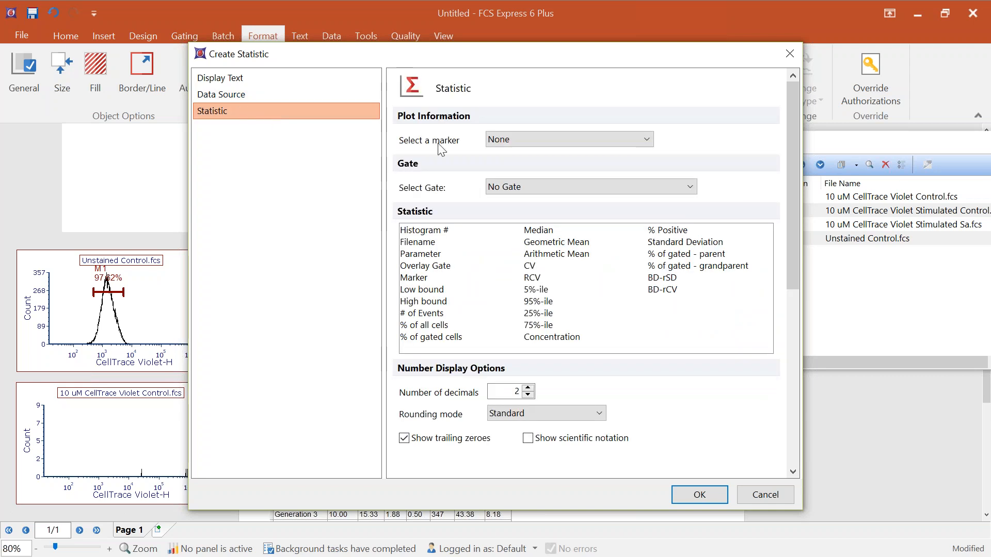
left_click(536, 139)
left_click(515, 165)
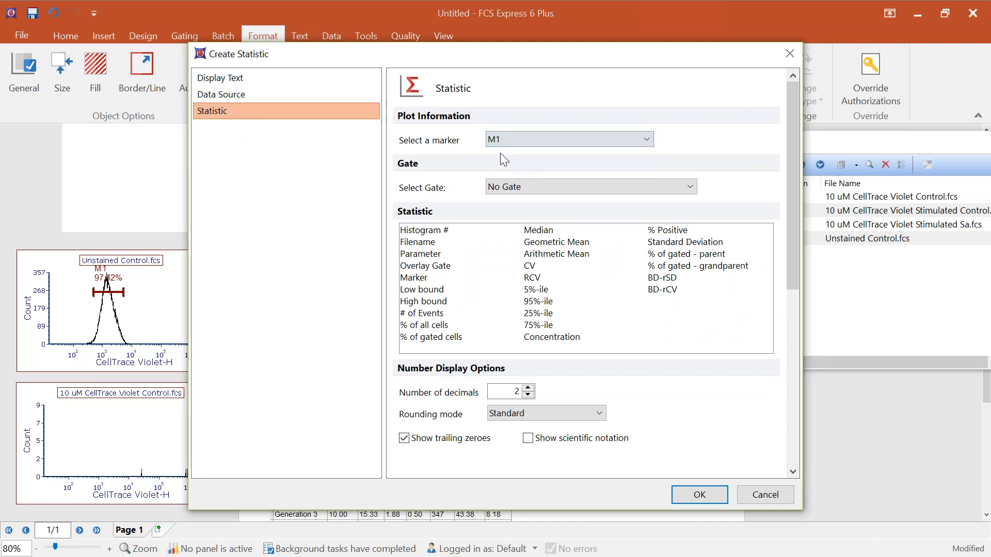
left_click(538, 232)
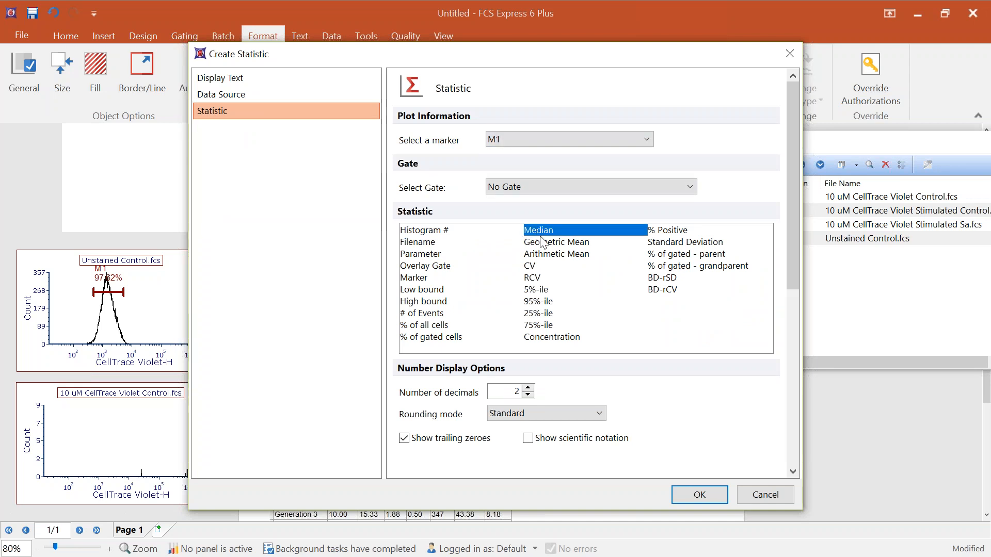
left_click_drag(659, 61, 502, 18)
left_click(544, 453)
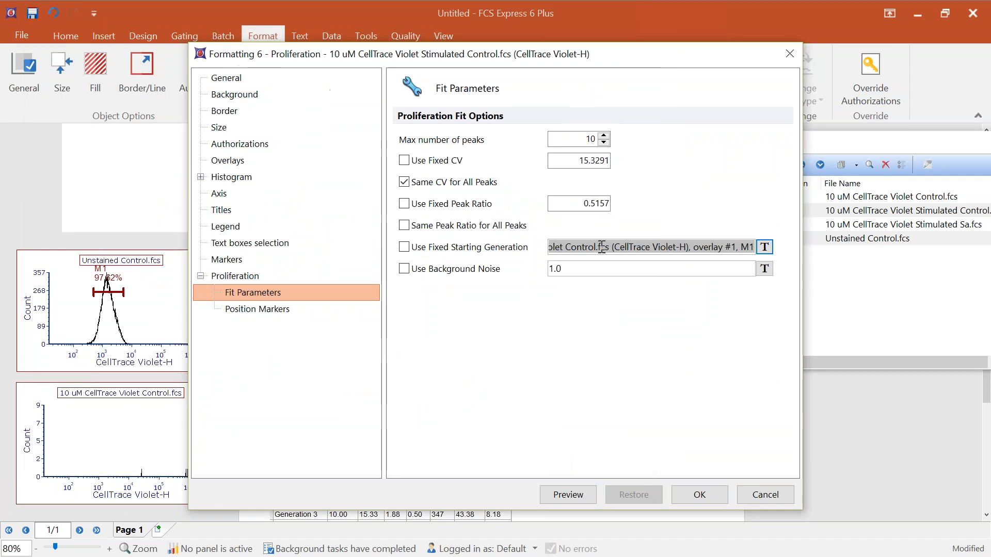
Display the starting generation token as its value, enable Use Fixed Starting Generation, and apply the formatting.
right_click(602, 248)
mouse_move(636, 272)
left_click(743, 271)
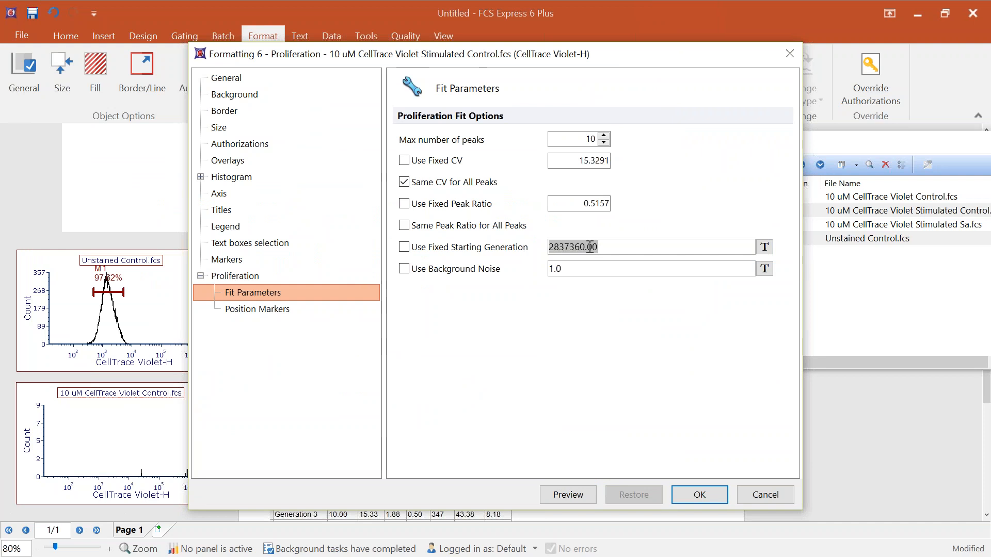
left_click(404, 247)
left_click(700, 495)
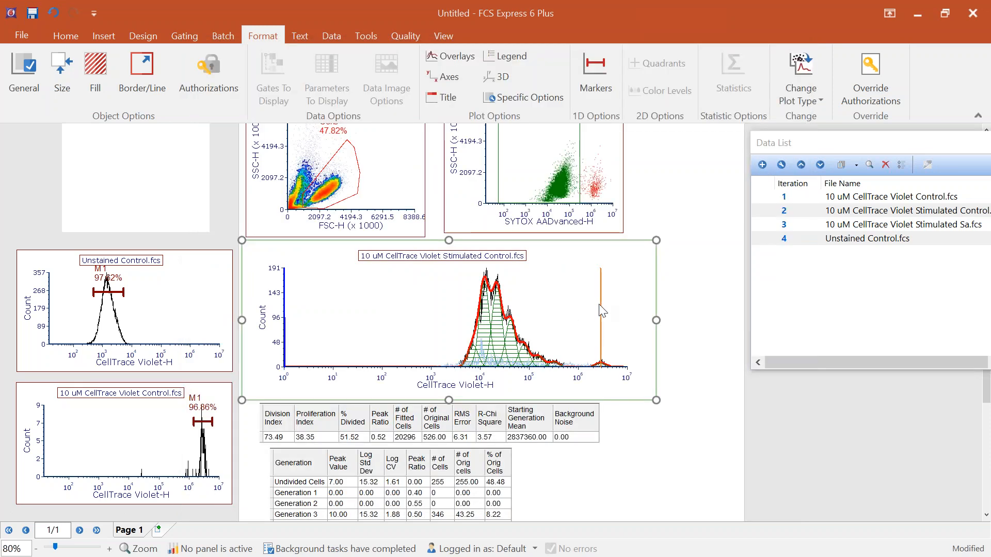
Shift the CellTrace Violet Control histogram's M1 marker toward lower intensity and back, and narrow it slightly from its lower bound.
left_click_drag(211, 425, 193, 422)
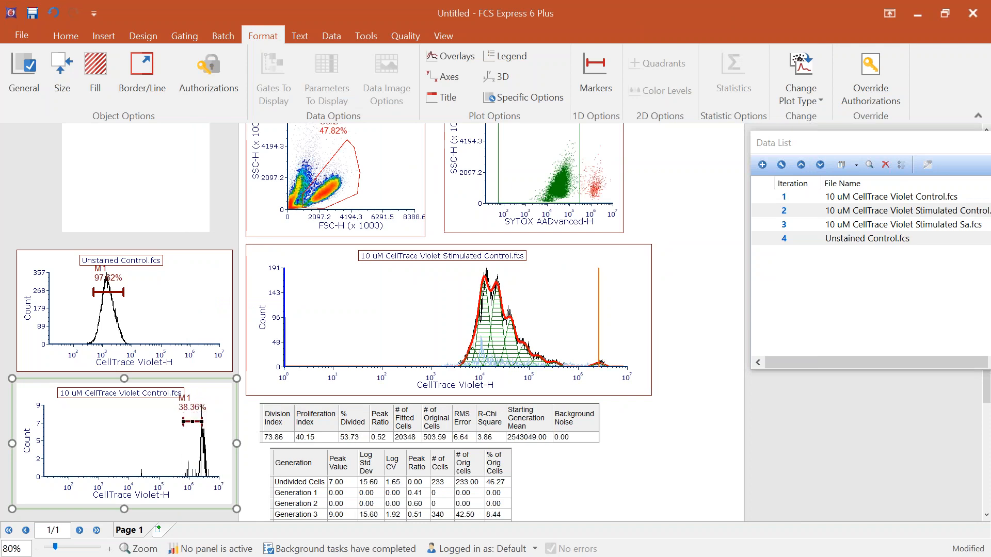
mouse_move(194, 422)
left_mouse_down()
mouse_move(185, 422)
mouse_move(212, 424)
left_mouse_up()
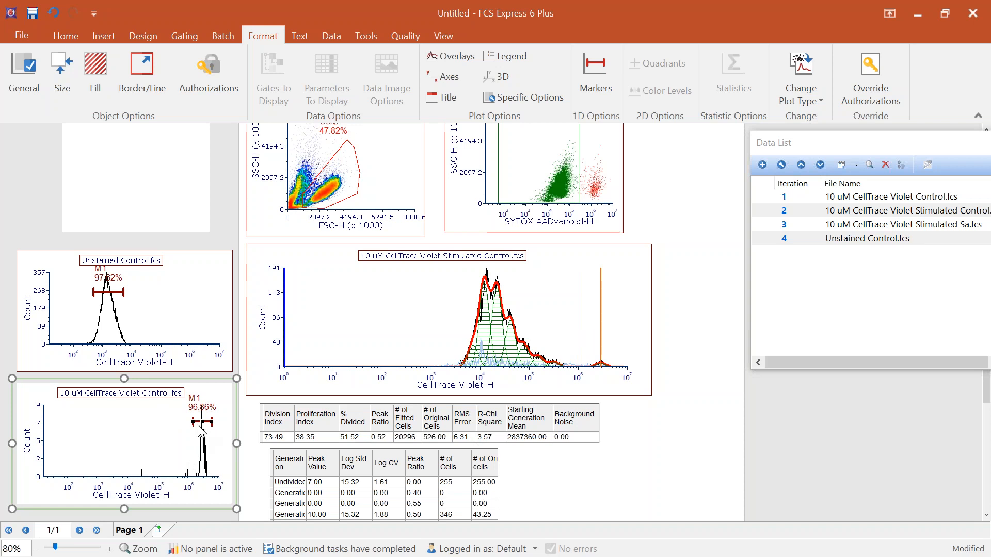
left_click_drag(193, 421, 209, 422)
Reopen the proliferation plot's fit parameters, enable Use Background Noise, and clear its default value.
right_click(396, 299)
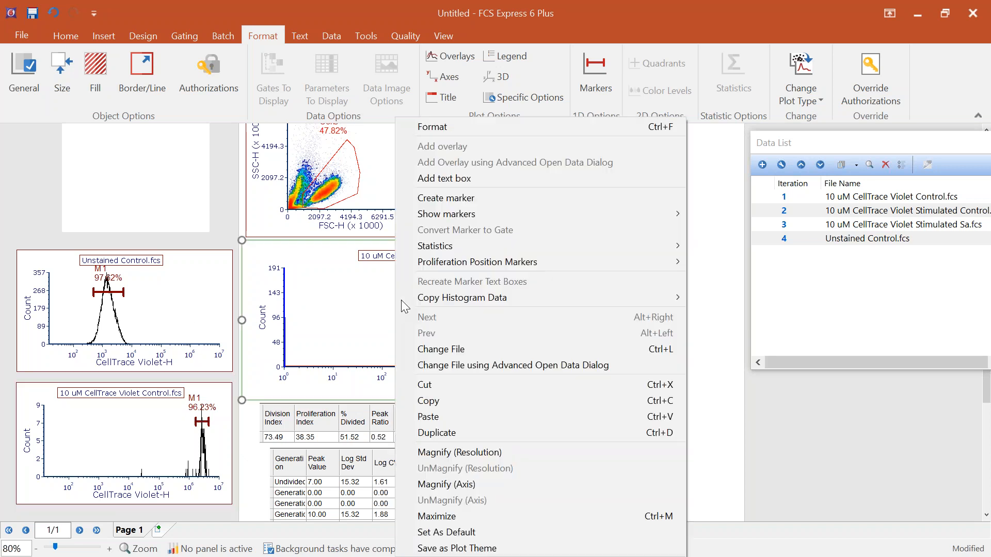
left_click(461, 129)
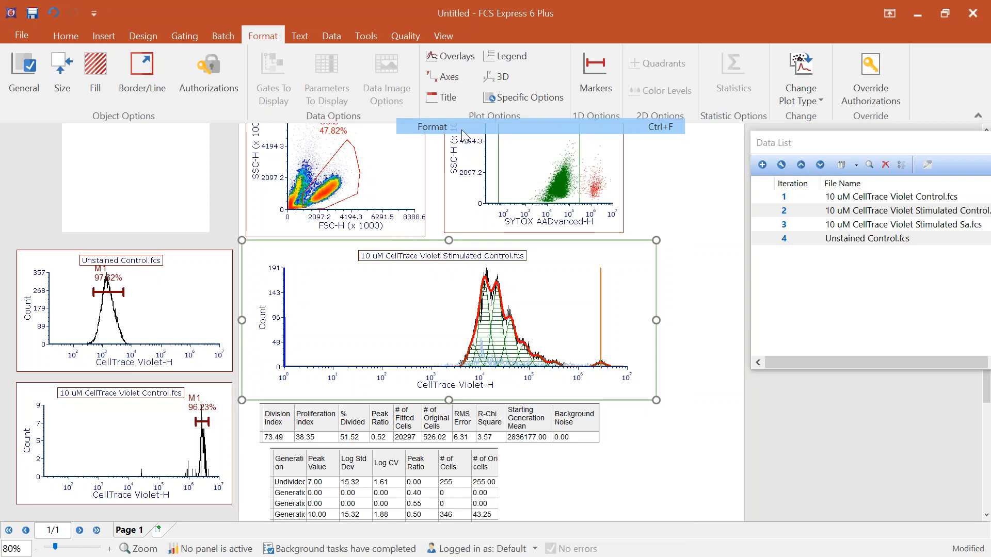
left_click(201, 275)
left_click(243, 297)
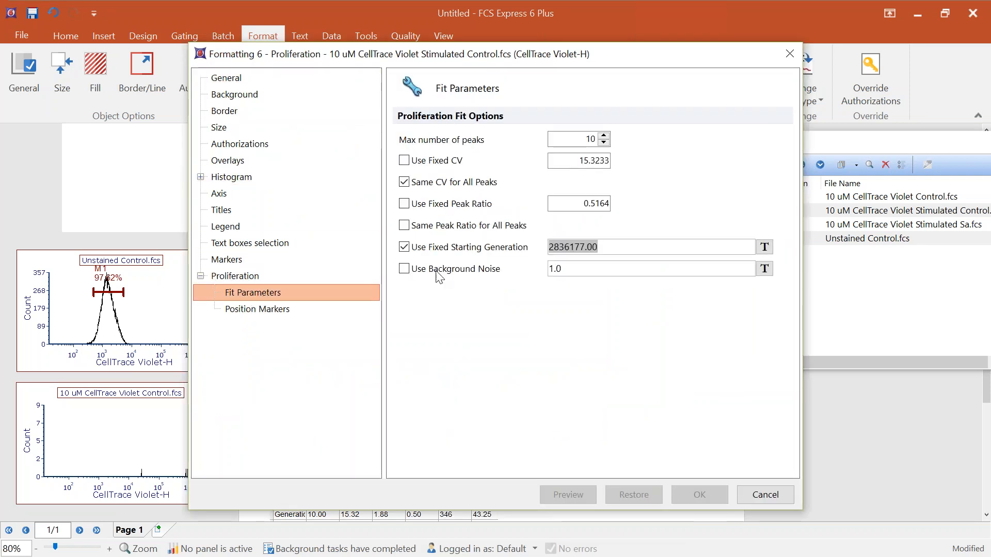
left_click(404, 269)
double_click(554, 268)
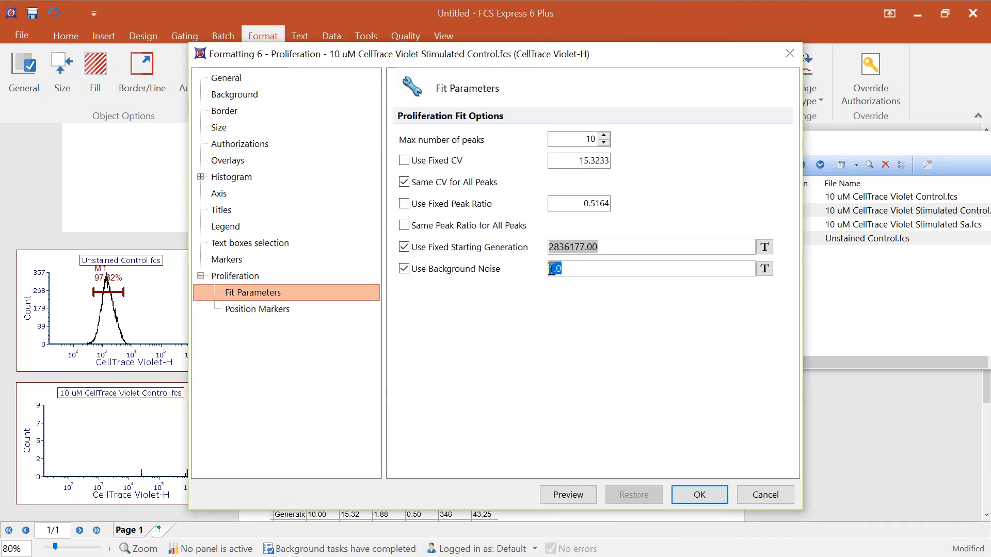
key("BackSpace")
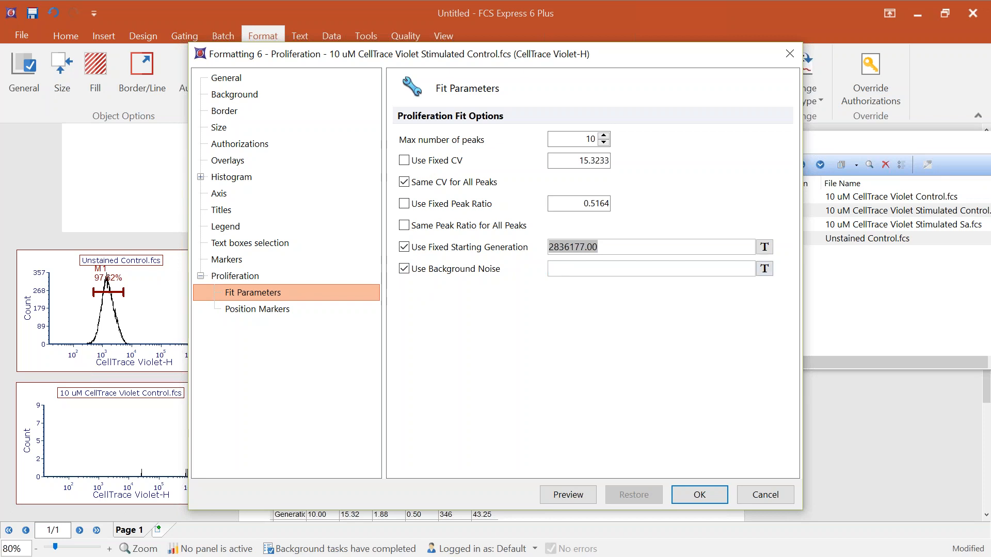
Insert a statistic token for the background noise: Median of marker M1 from the Unstained Control histogram.
left_click(764, 269)
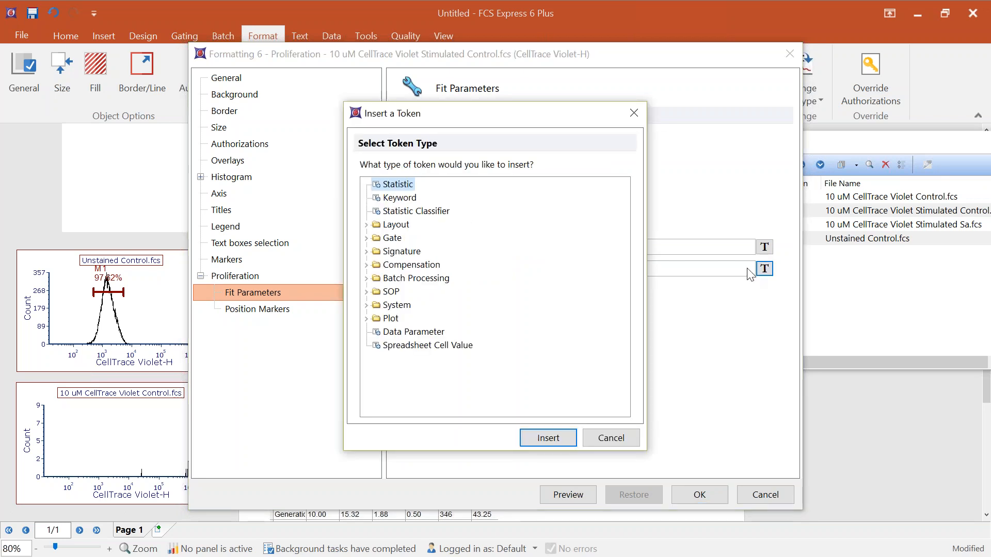
left_click(547, 438)
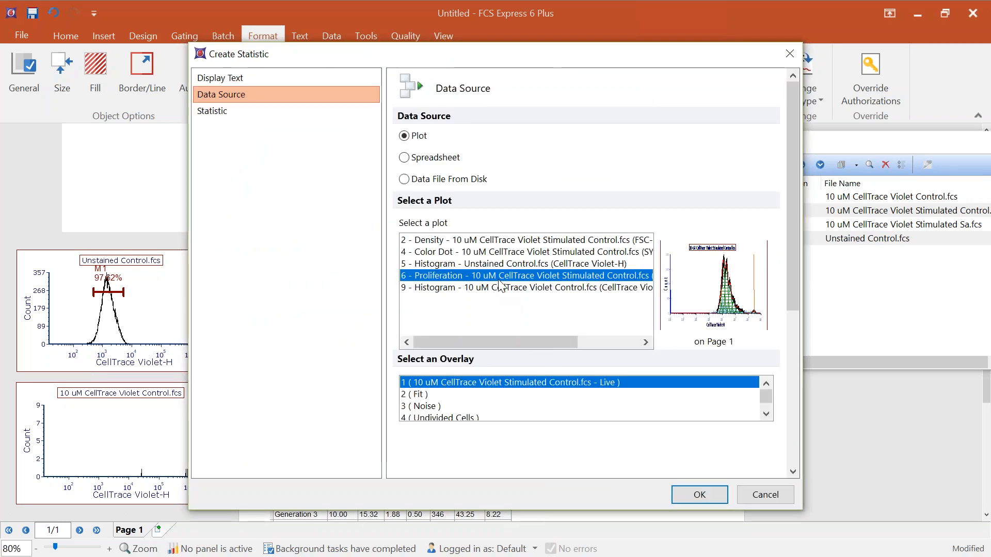
left_click(499, 264)
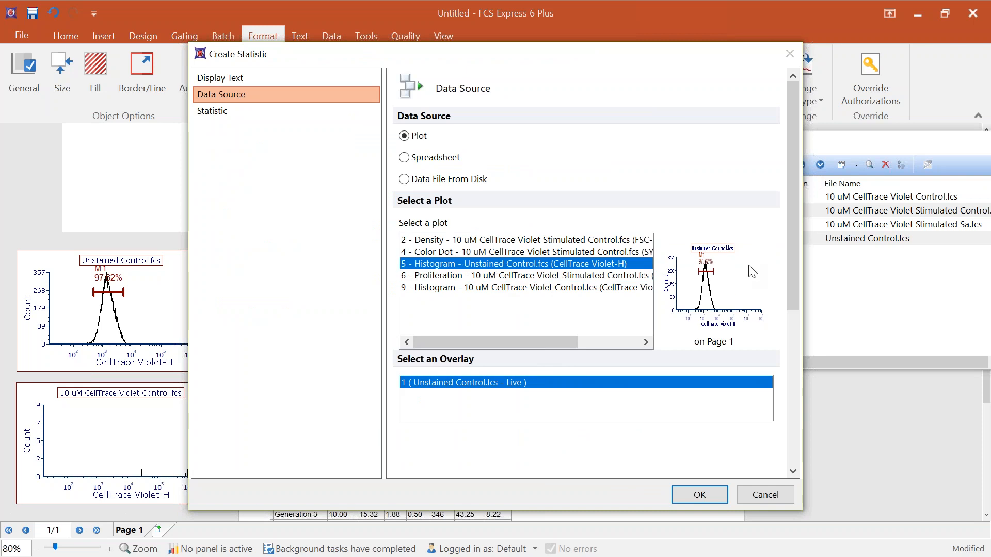
left_click(216, 112)
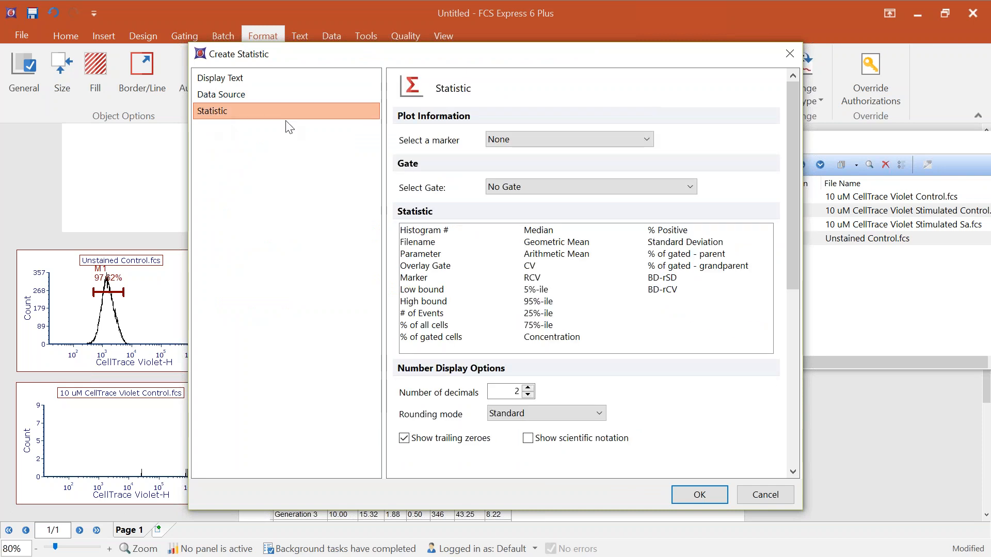
left_click(514, 139)
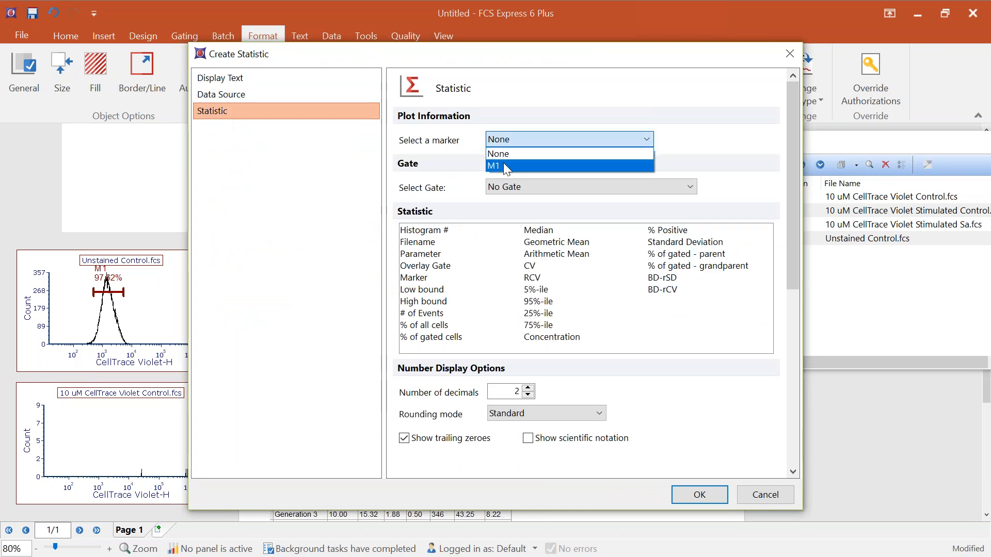
left_click(504, 165)
left_click(548, 232)
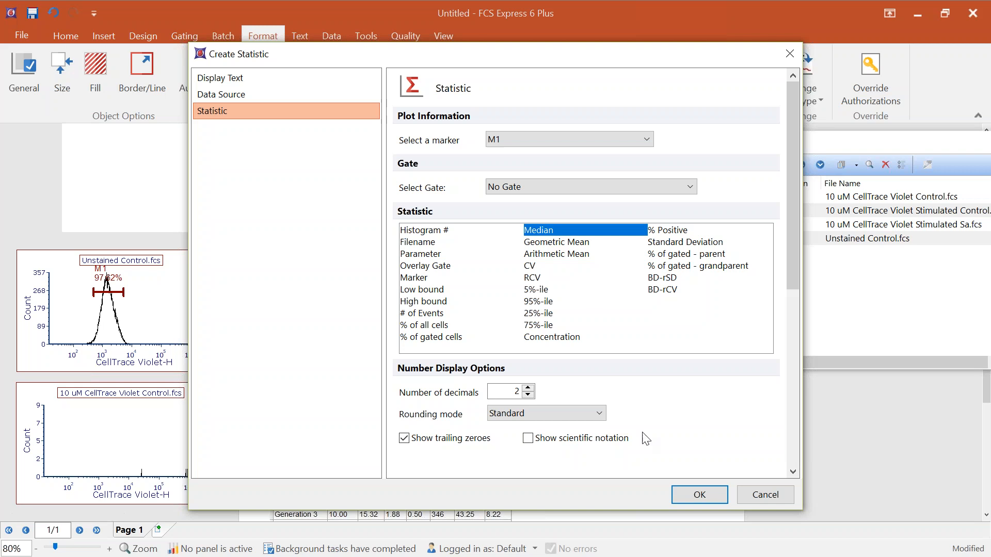
left_click(701, 495)
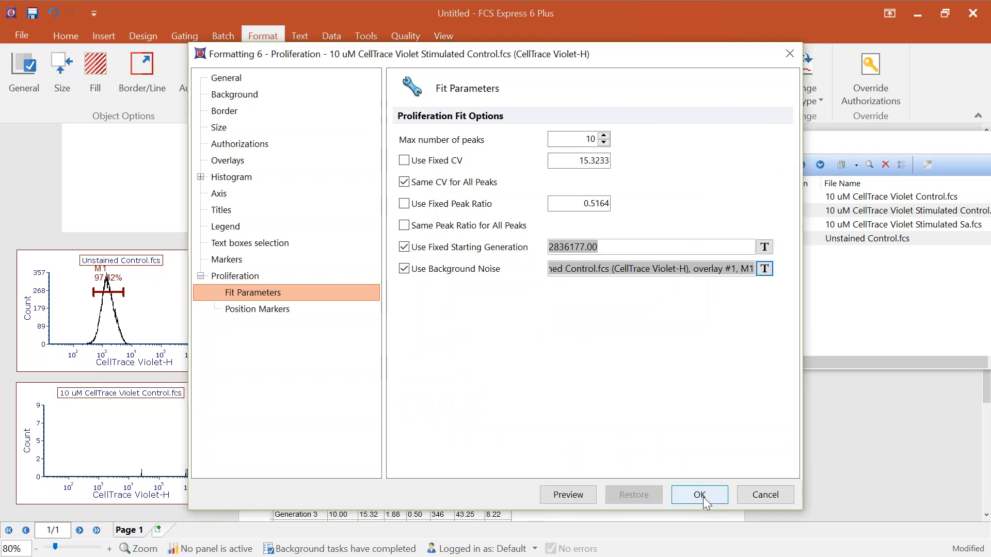
Display the background noise token as its value and apply the proliferation fit parameters.
right_click(633, 269)
mouse_move(683, 294)
left_click(761, 292)
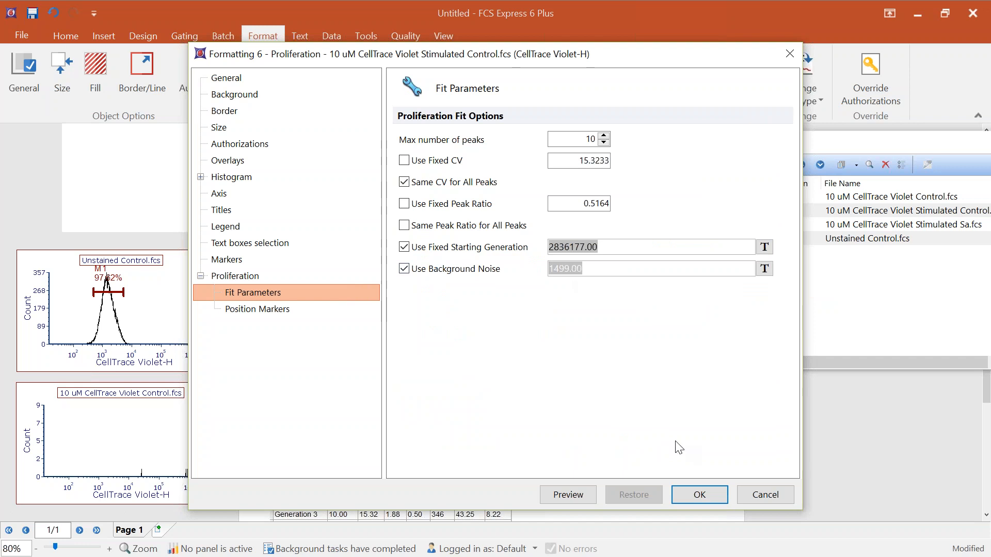
left_click(700, 496)
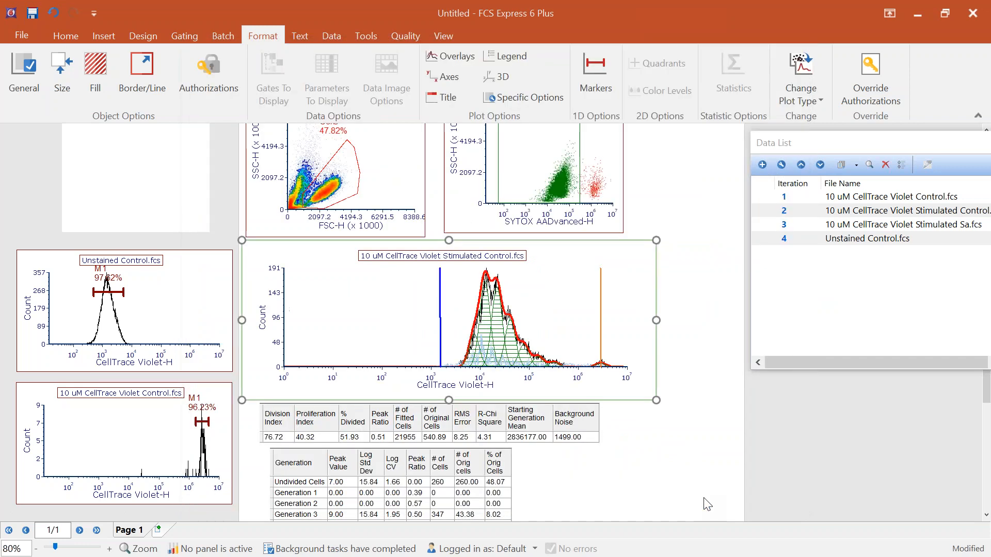
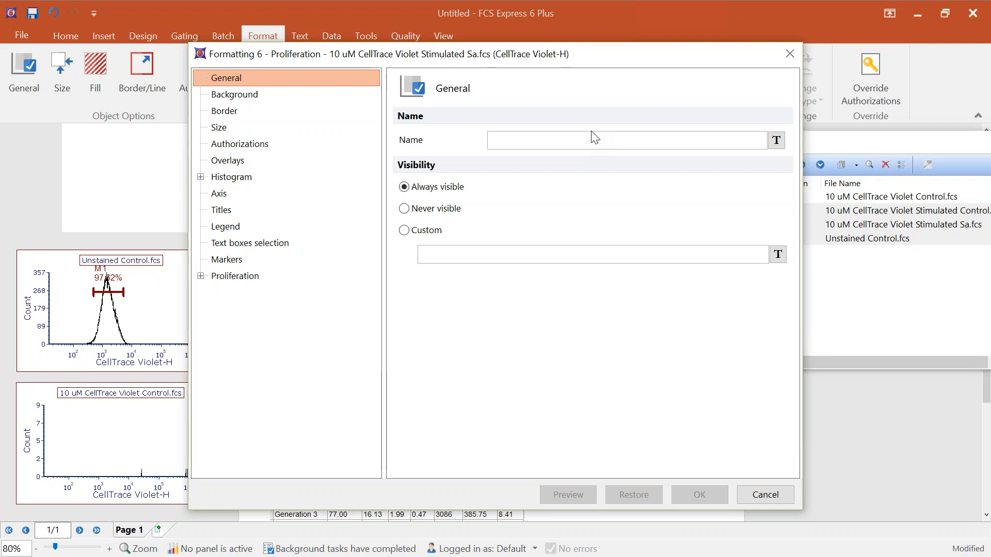
Examine the proliferation plot's overlay options for Undivided Cells and the individual generations through Generation 5.
left_click(231, 161)
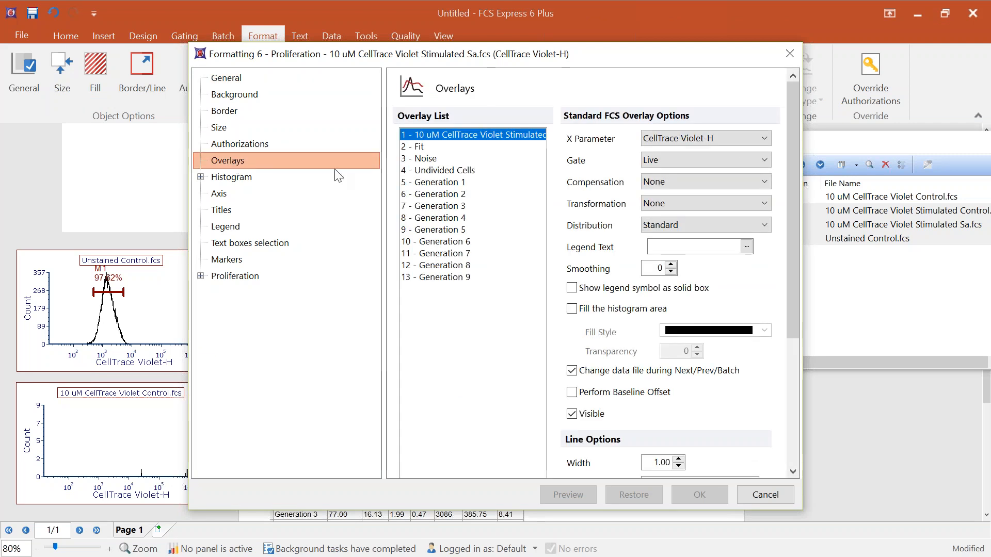
left_click(438, 172)
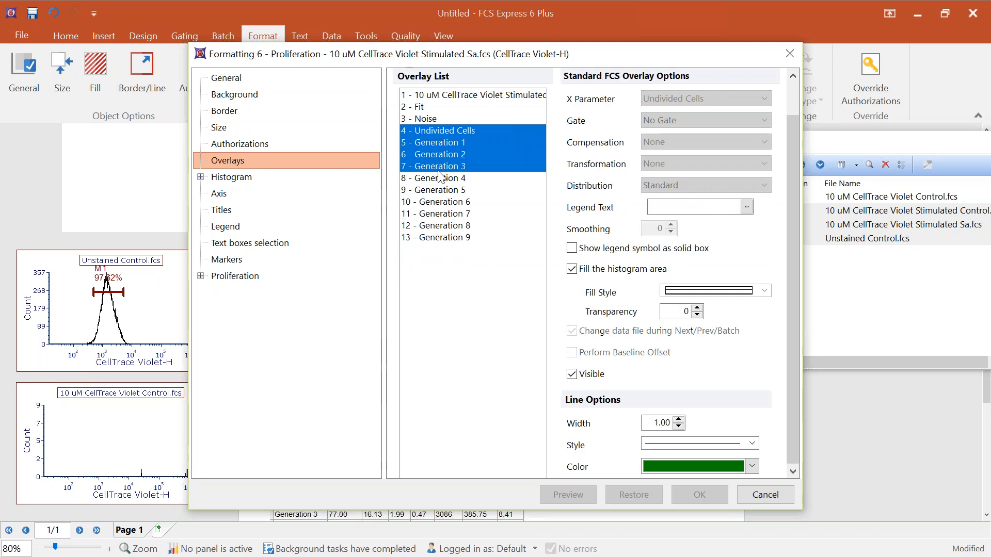
left_click(454, 142)
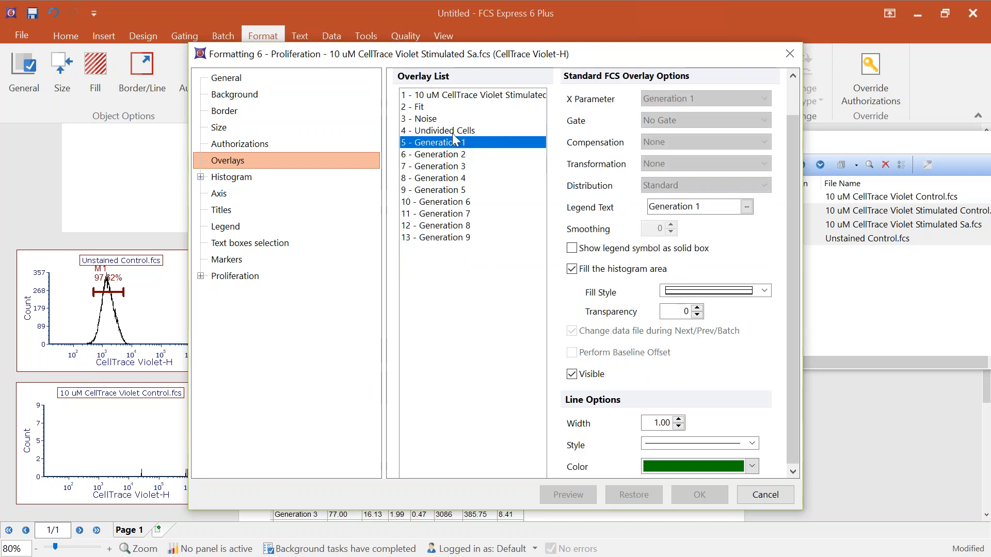
left_click(454, 135)
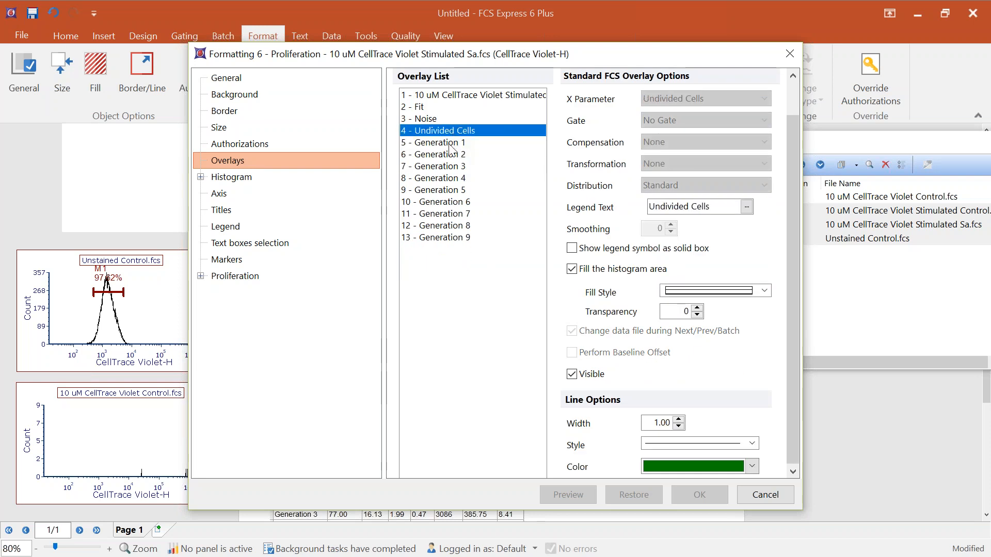
left_click(450, 143)
left_click(453, 154)
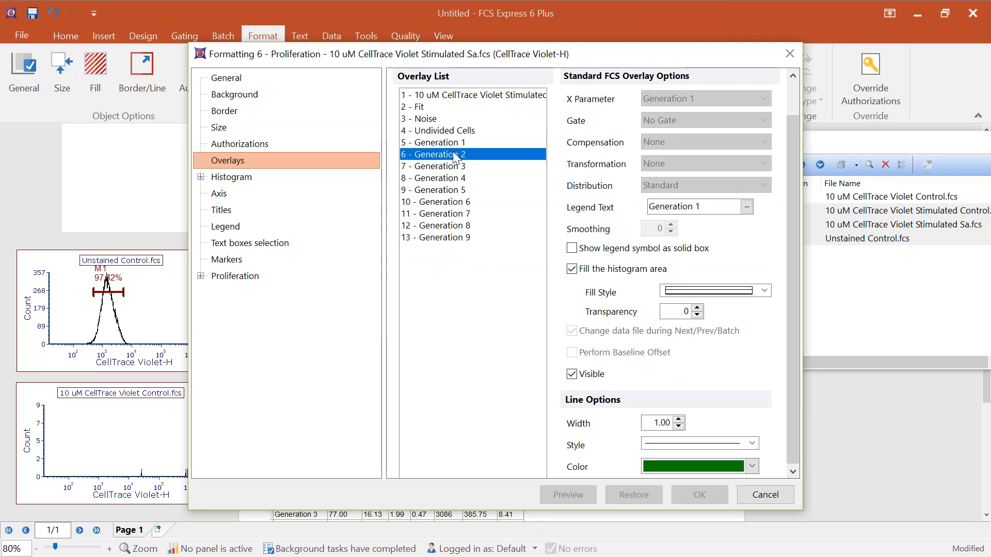
left_click(455, 166)
left_click(456, 178)
left_click(456, 190)
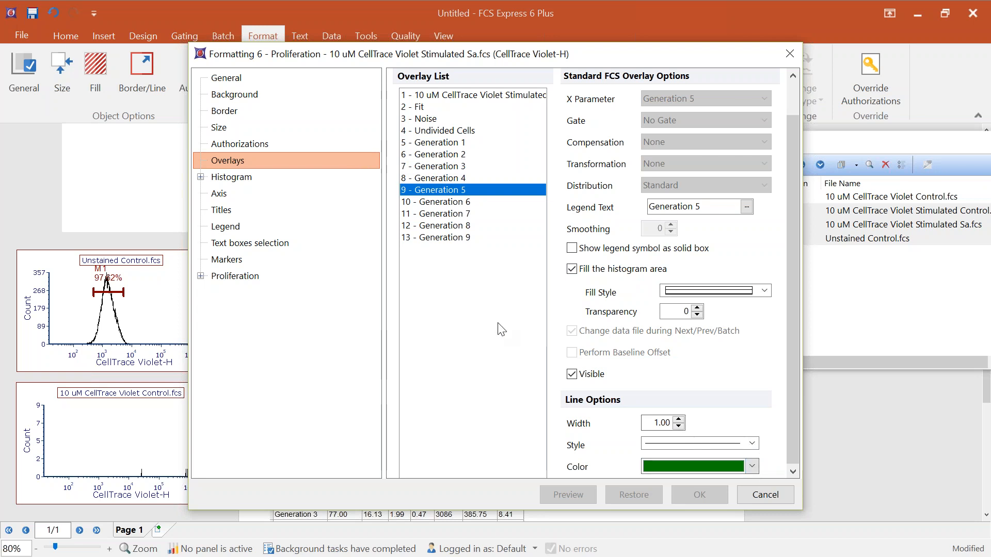
Give the Generation 1 through Generation 9 overlays a solid fill with 50 transparency and preview the plot.
left_click(458, 237)
left_click(456, 143, "shift")
left_click_drag(657, 54, 283, 19)
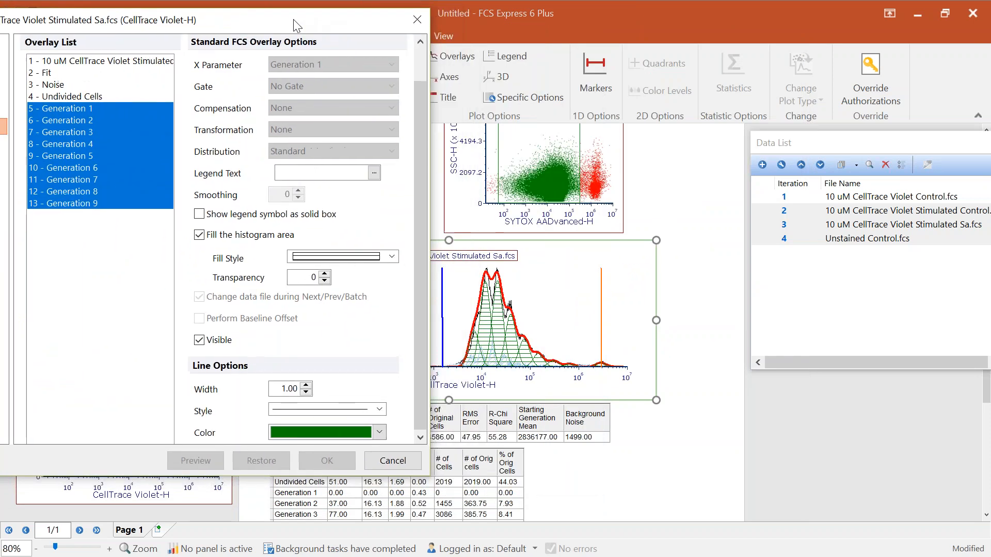
left_click(392, 258)
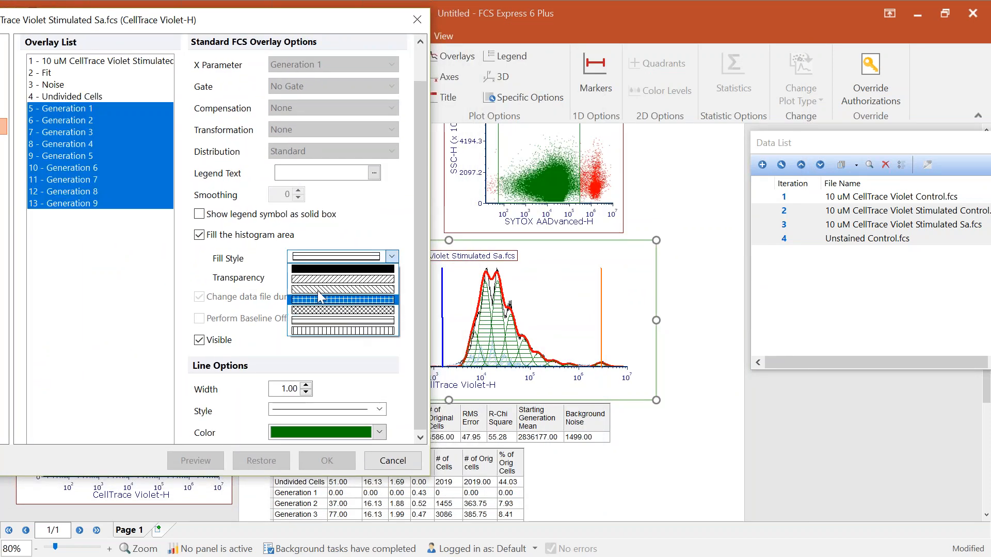
left_click(323, 270)
left_click_drag(308, 278, 321, 279)
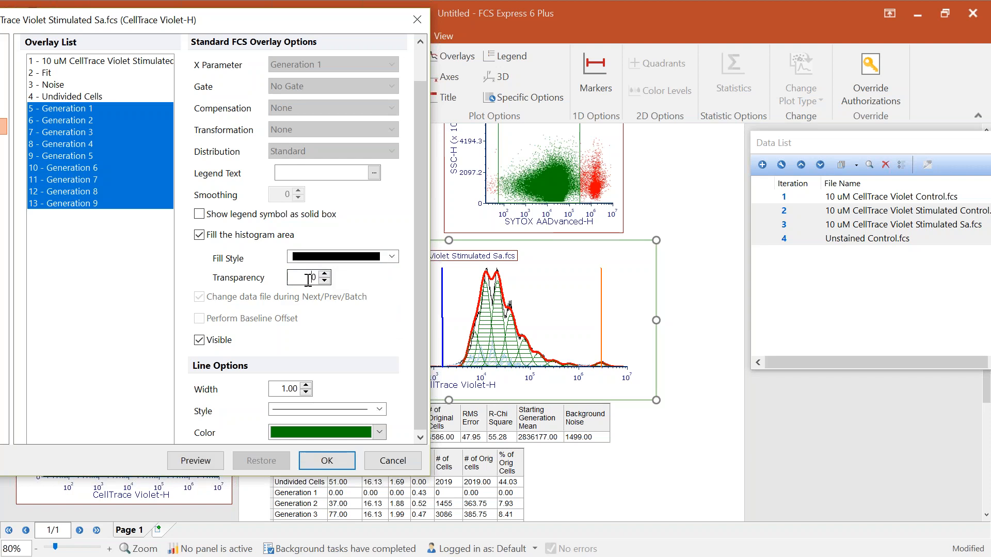
type("5")
left_click(203, 464)
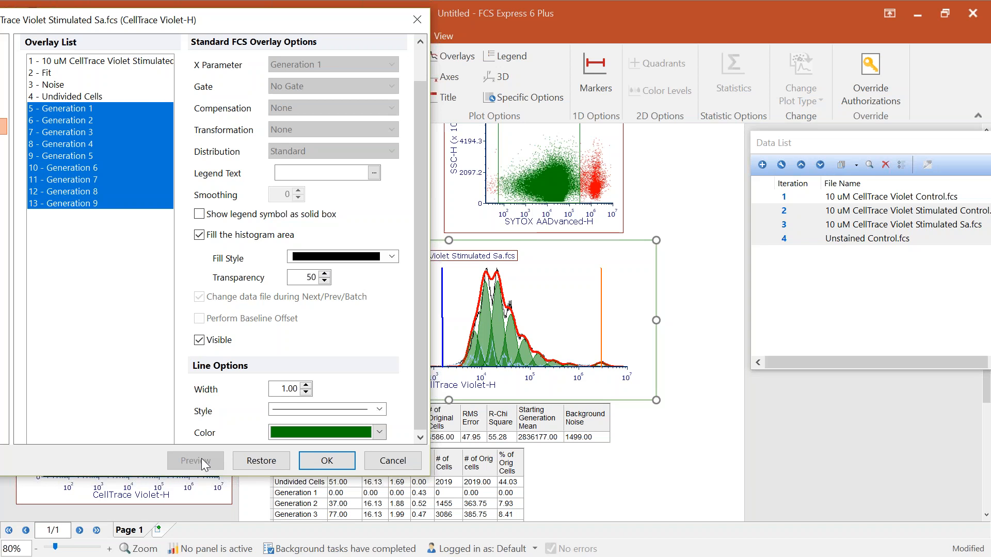
Color the Generation 2 overlay blue and the Generation 3 overlay purple.
left_click(89, 116)
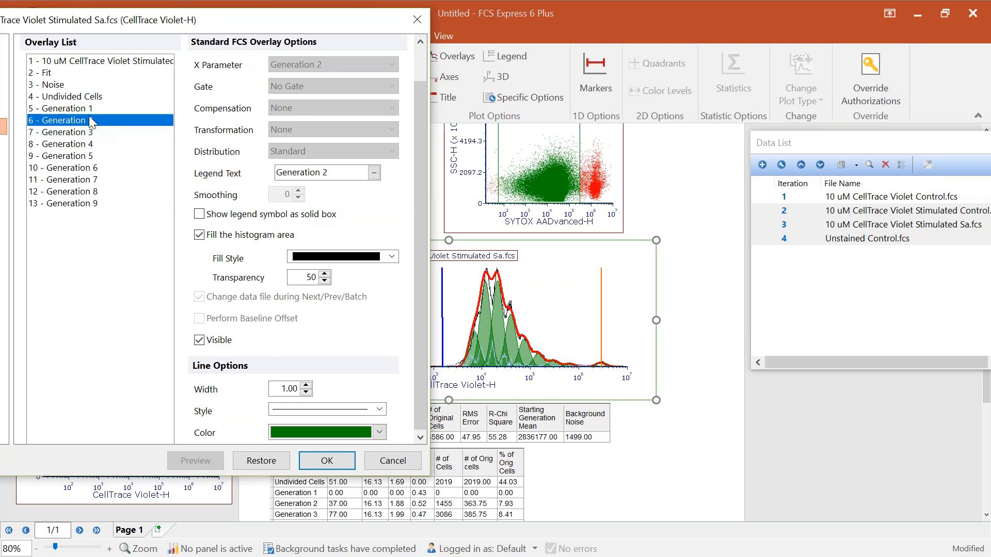
left_click(379, 433)
left_click(351, 463)
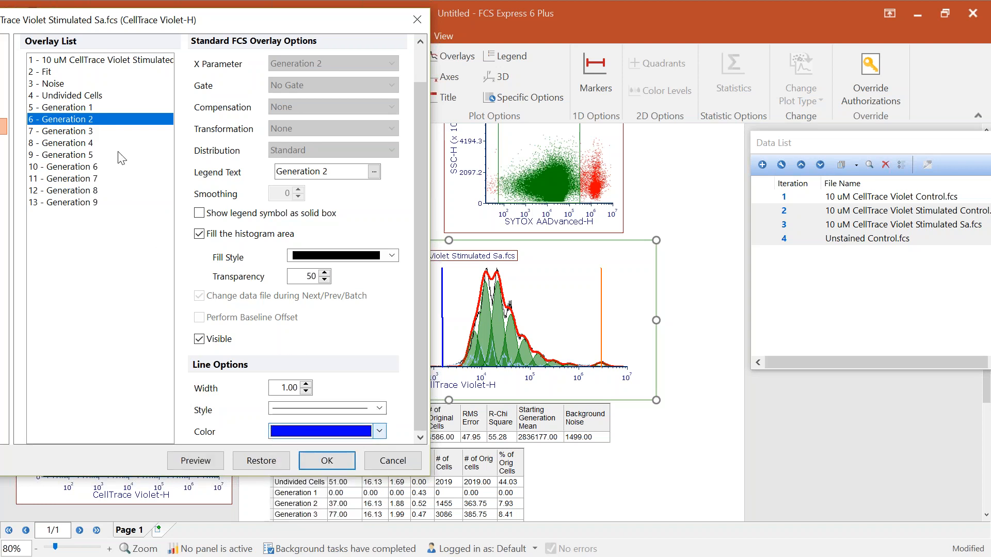
left_click(92, 131)
left_click(380, 432)
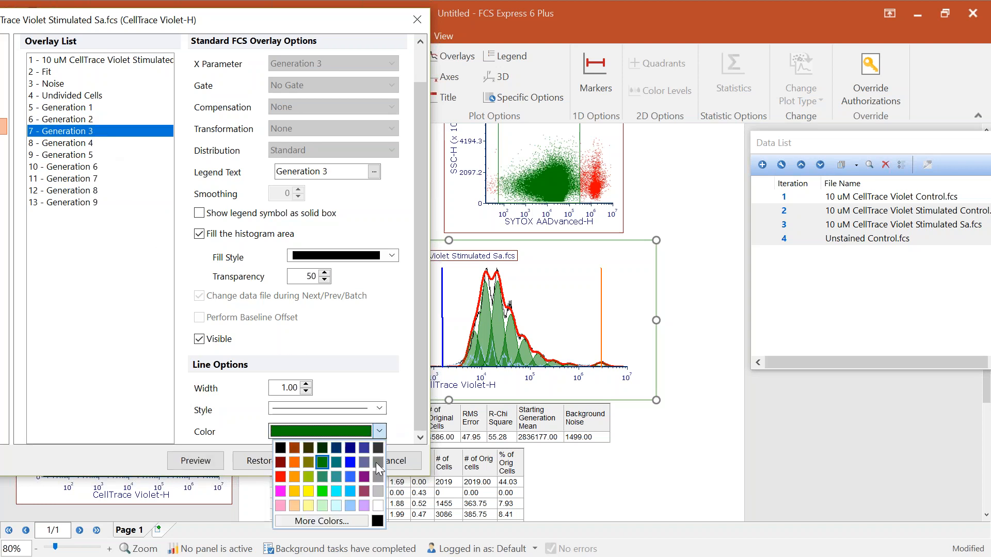
left_click(364, 483)
Color the Generation 4 overlay sky blue, Generation 5 orange, and Generation 6 pink.
left_click(88, 144)
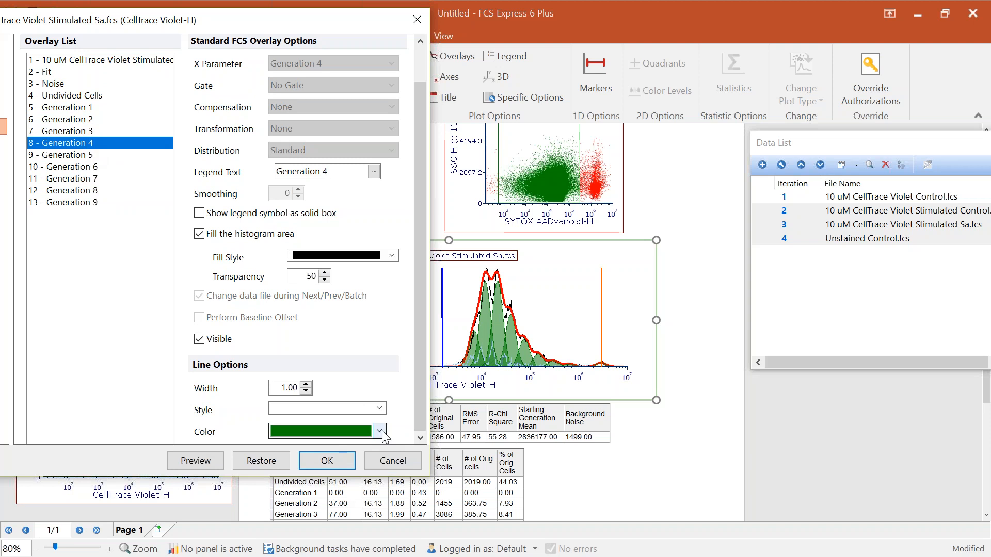
left_click(379, 431)
left_click(351, 491)
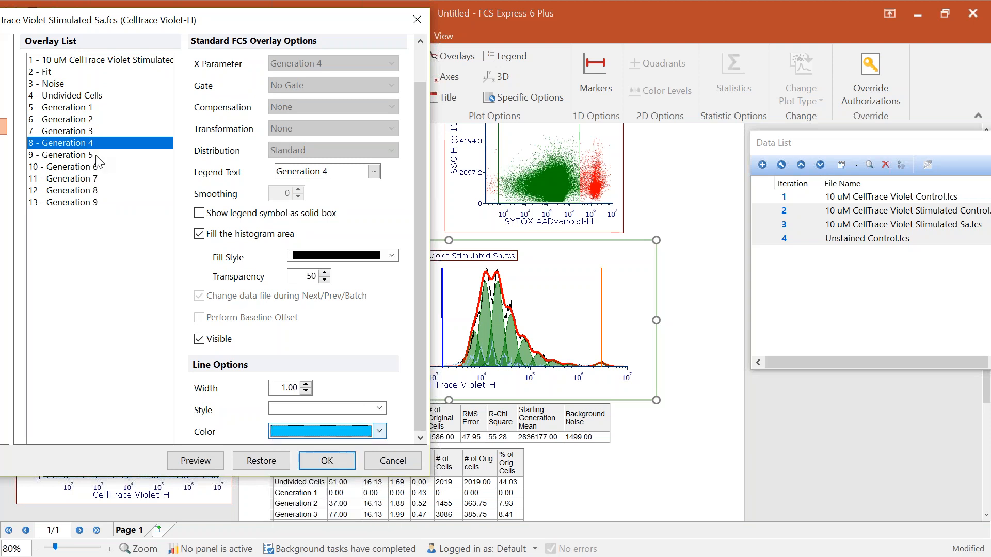
left_click(87, 154)
left_click(379, 432)
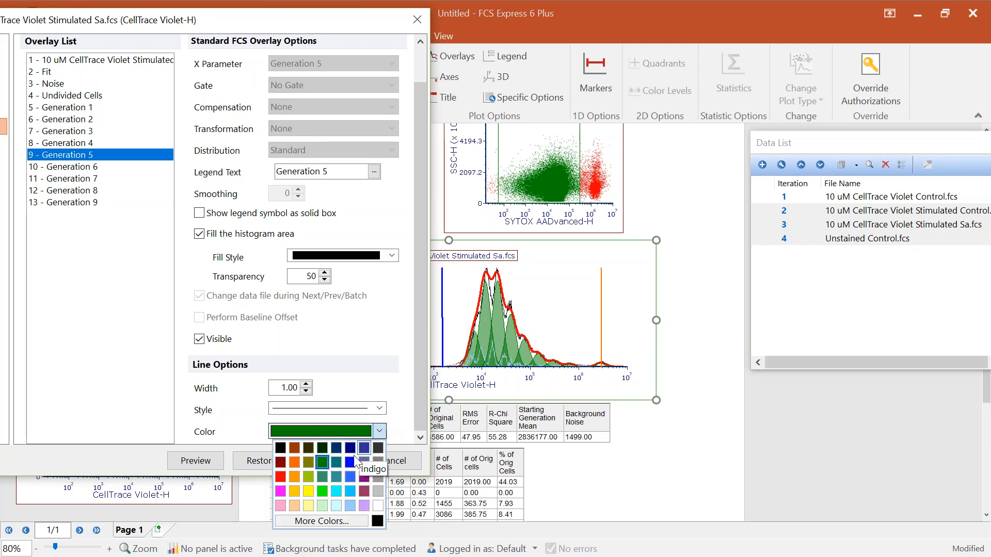
left_click(293, 461)
left_click(90, 167)
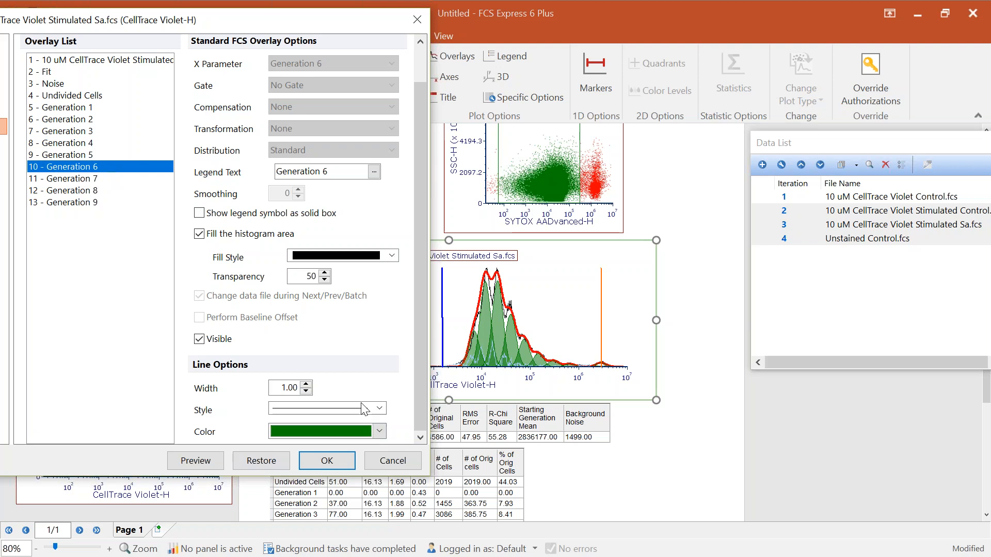
left_click(379, 431)
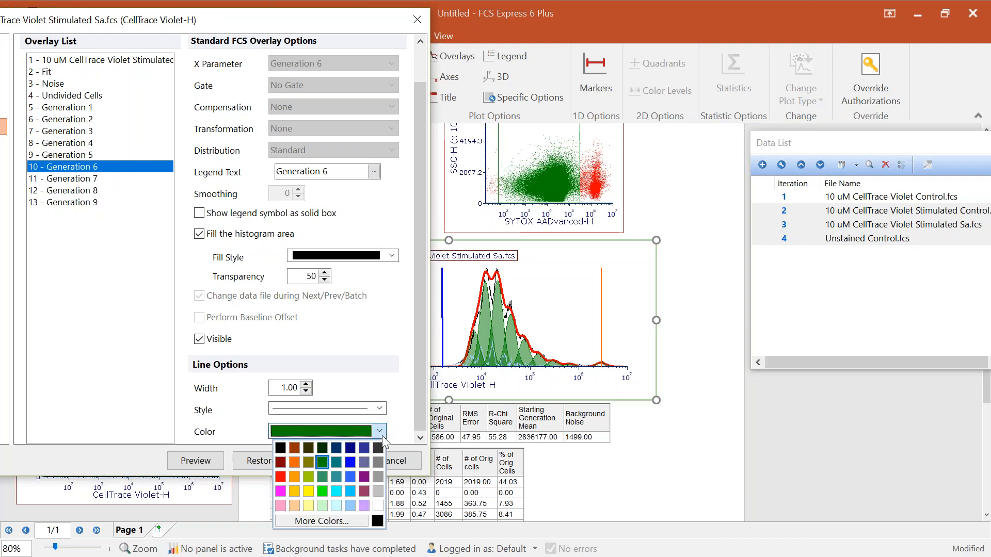
left_click(280, 490)
Color the Generation 7 overlay red and the Generation 8 overlay orange.
left_click(77, 179)
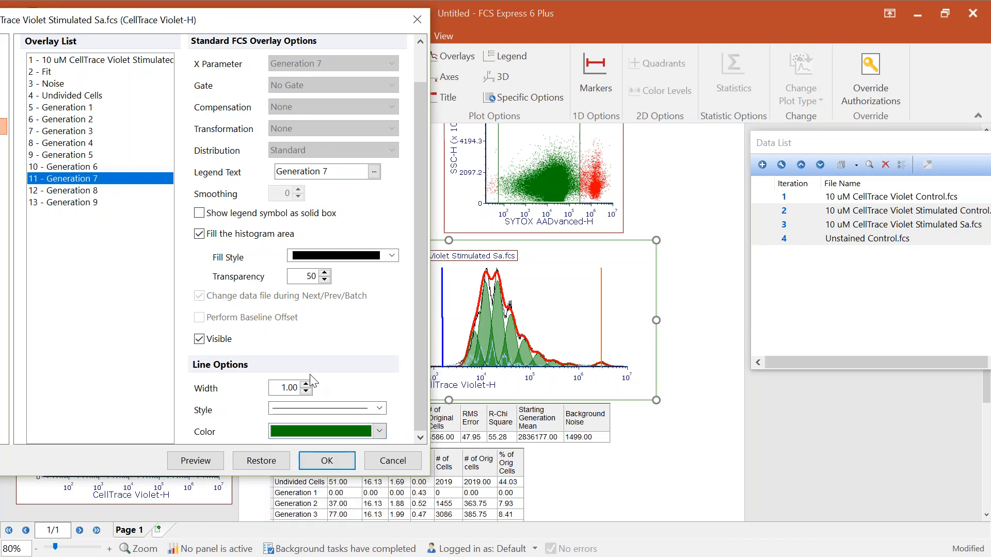
left_click(379, 432)
left_click(286, 483)
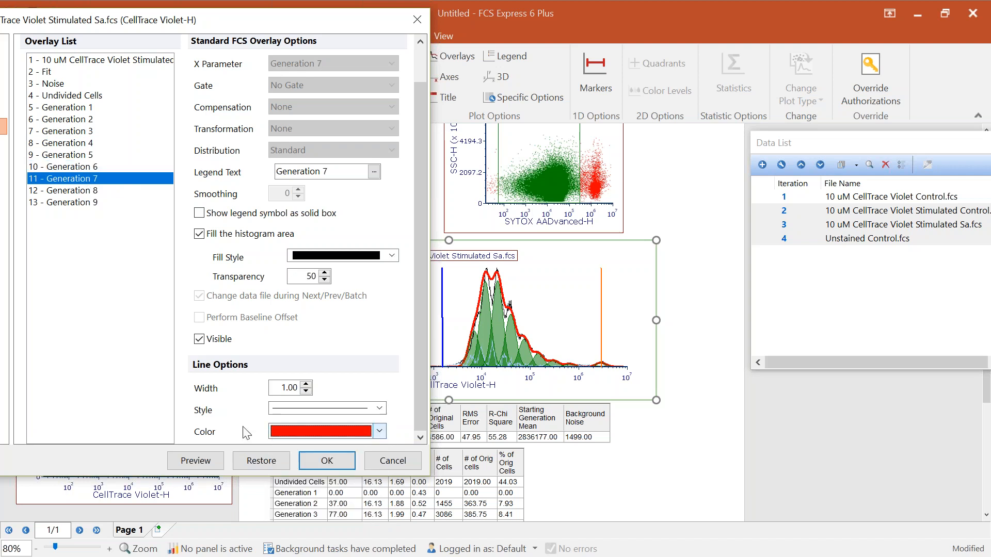
left_click(85, 190)
left_click(379, 431)
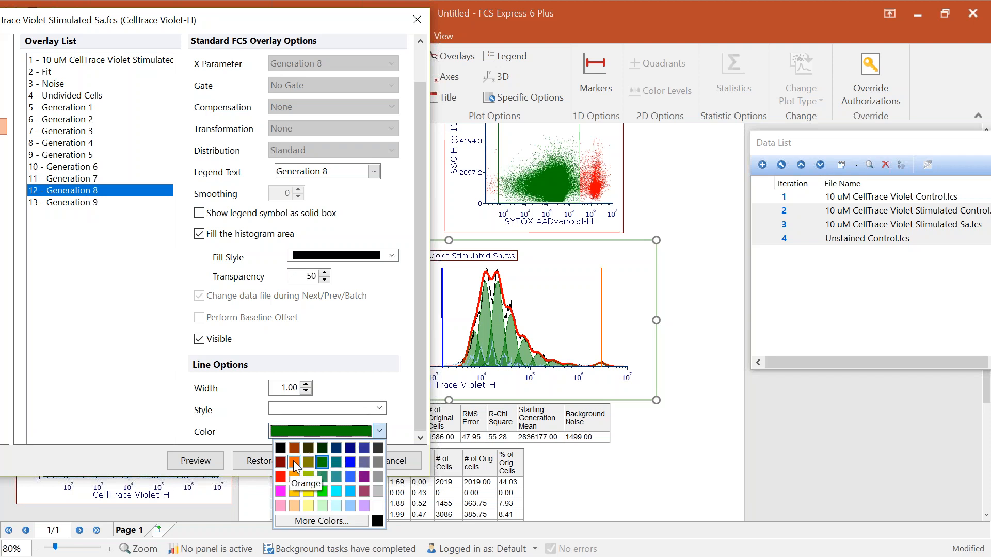
left_click(293, 460)
Color the Generation 9 overlay lavender and preview the generation colors on the plot.
left_click(77, 202)
left_click(379, 432)
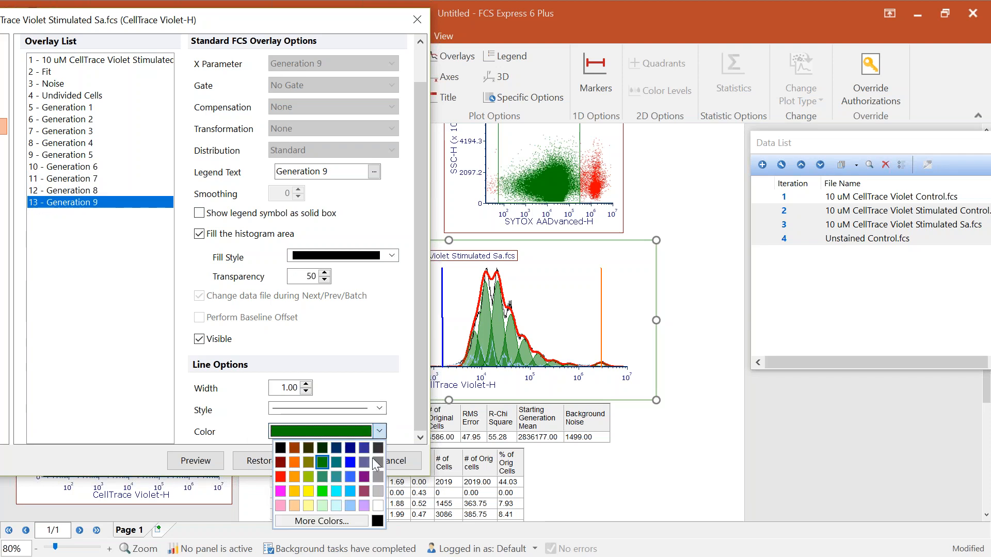
left_click(364, 505)
left_click(204, 458)
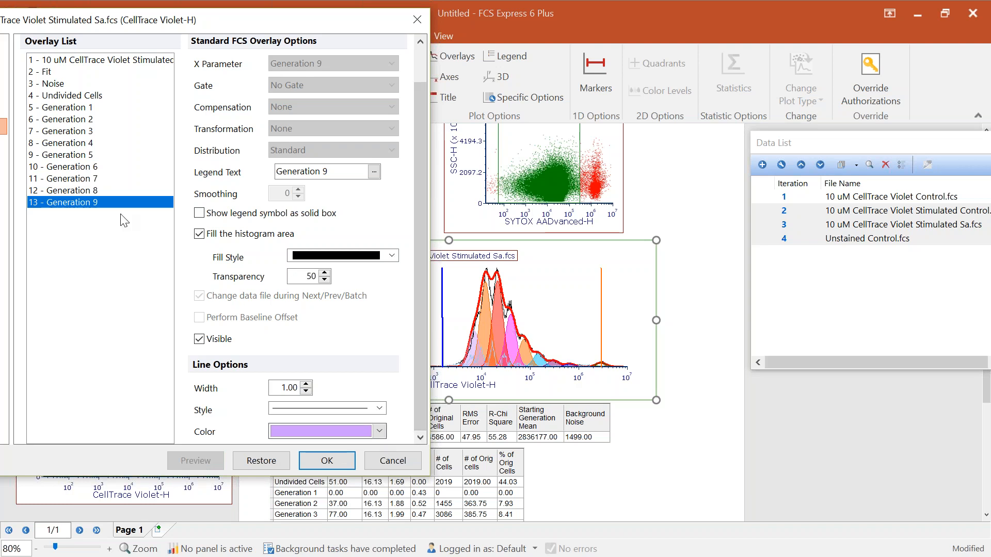
Change the Generation 8 overlay color to blue and preview it on the plot.
key("Up")
left_click(379, 432)
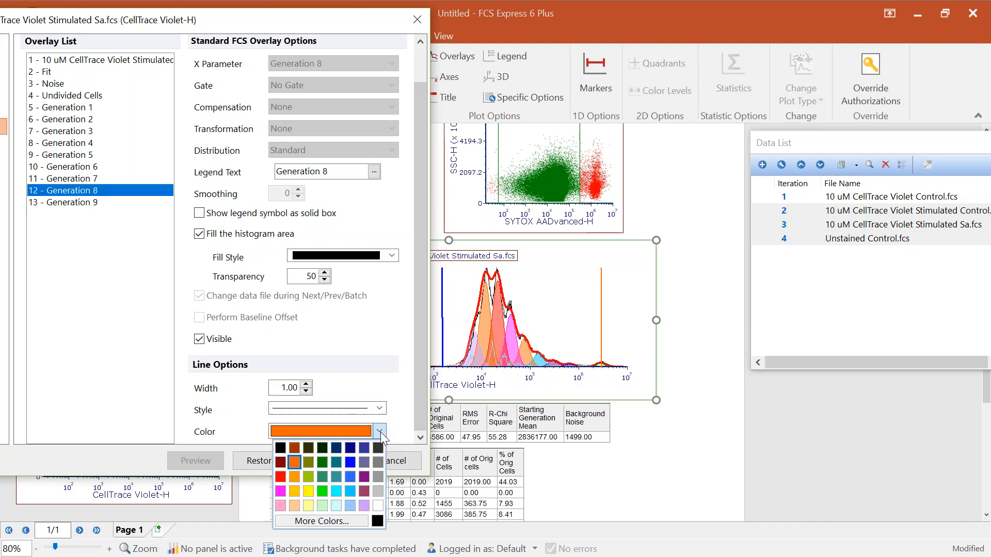
left_click(350, 462)
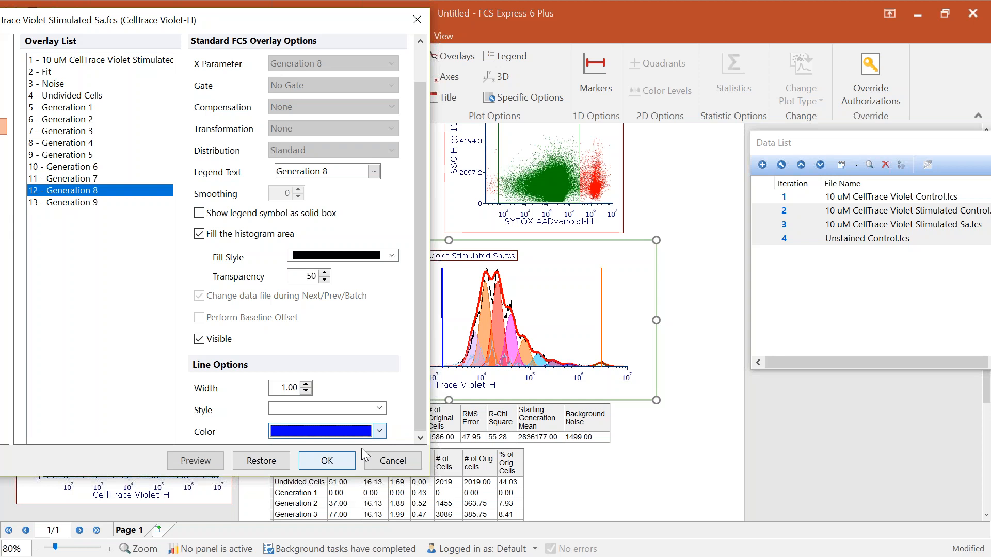
left_click(195, 461)
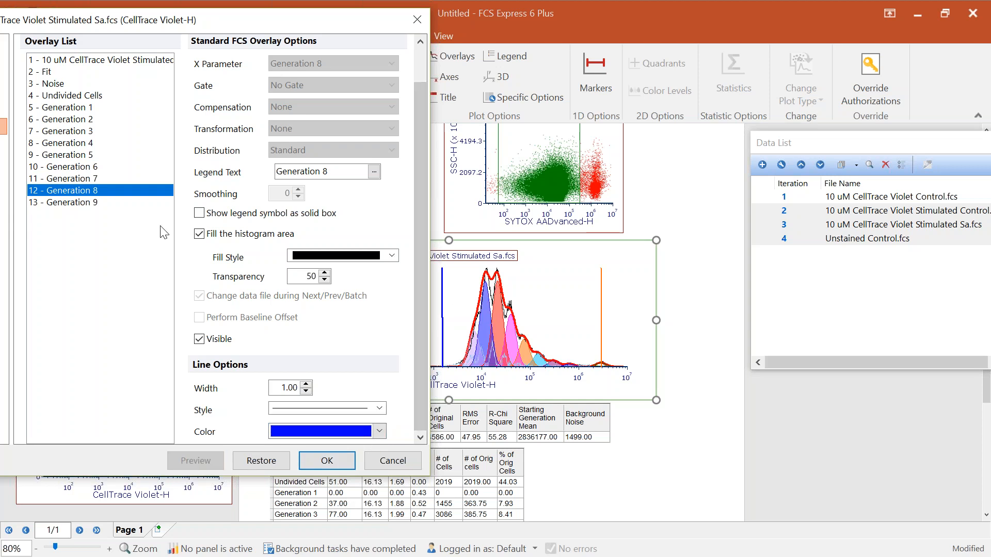
Change the Generation 7 overlay color to bright green, preview it, and apply the overlay formatting.
left_click(61, 179)
left_click(378, 432)
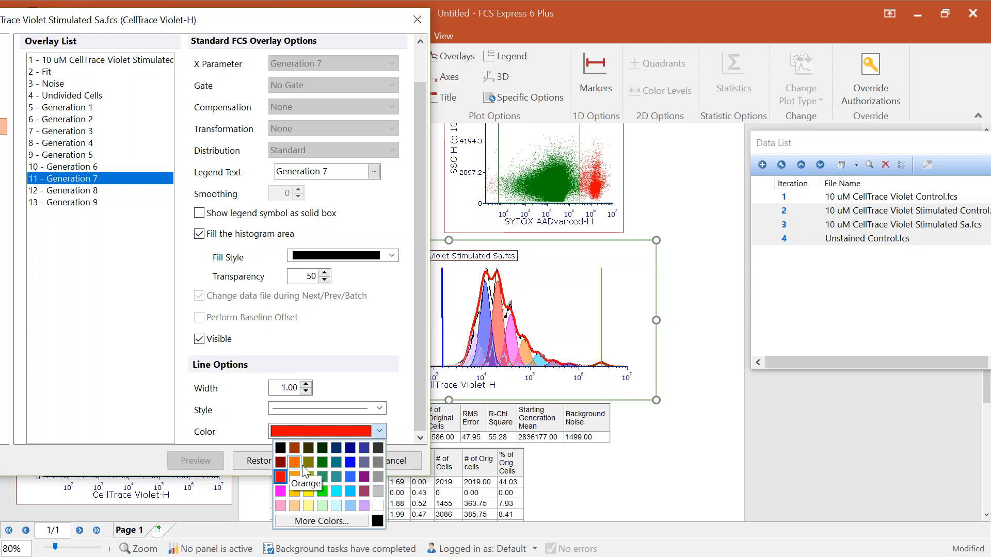
left_click(322, 492)
left_click(193, 459)
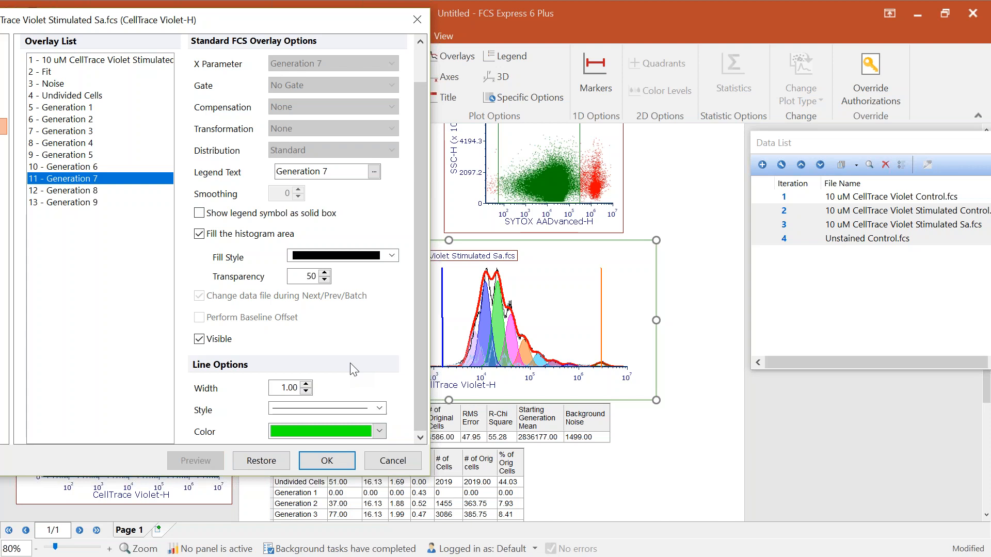
left_click(335, 460)
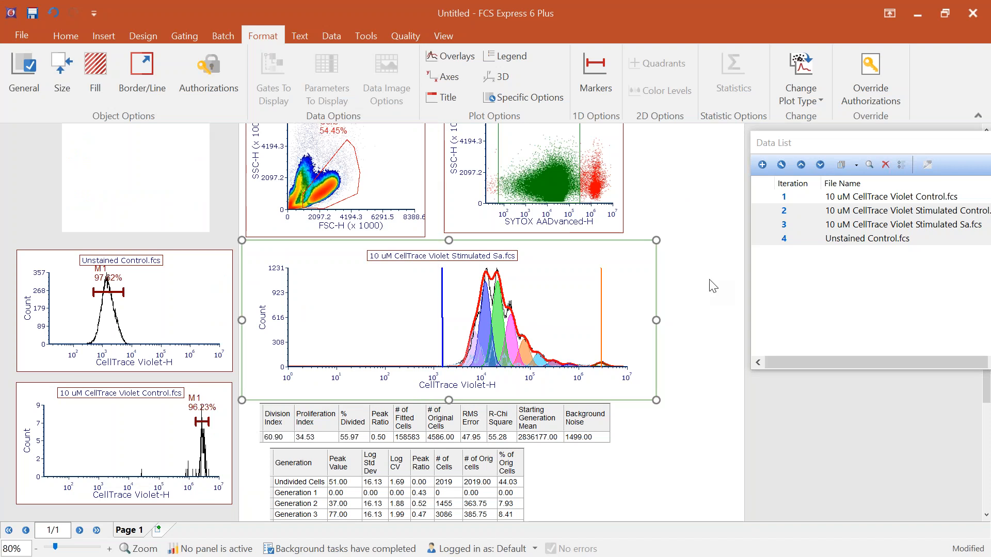
Switch the layout to 10 uM CellTrace Violet Control.fcs and finish on 10 uM CellTrace Violet Stimulated Control.fcs.
left_click(780, 282)
left_click(783, 213)
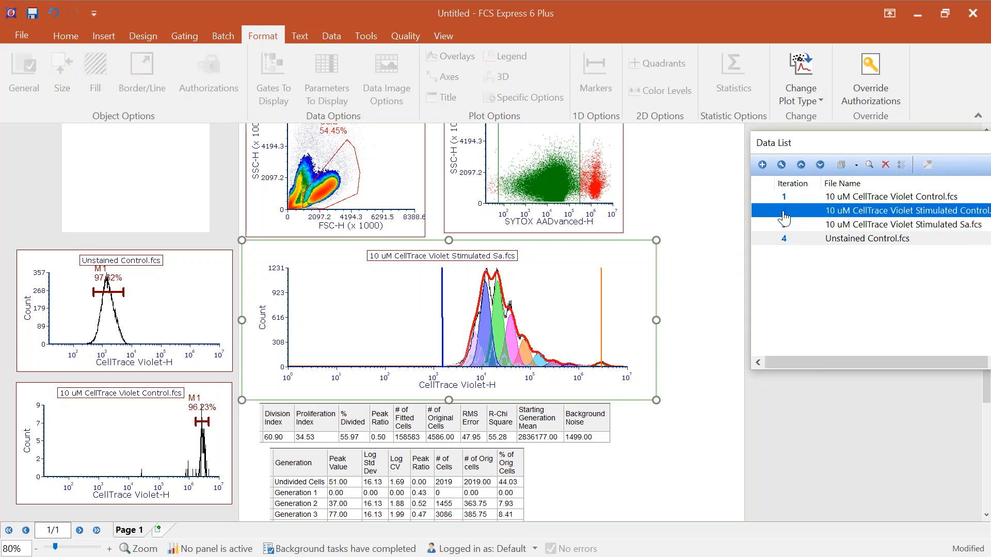
left_click(785, 199)
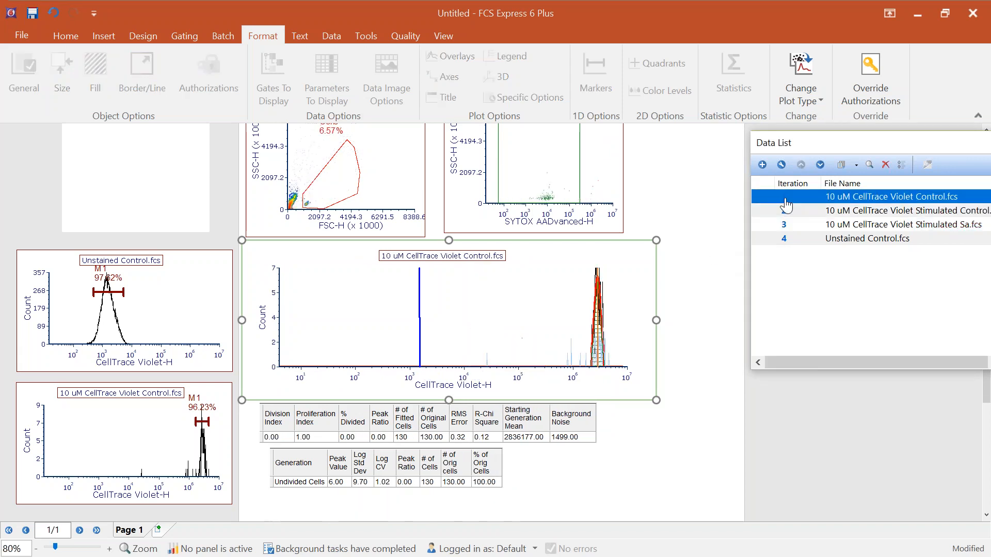
left_click(785, 212)
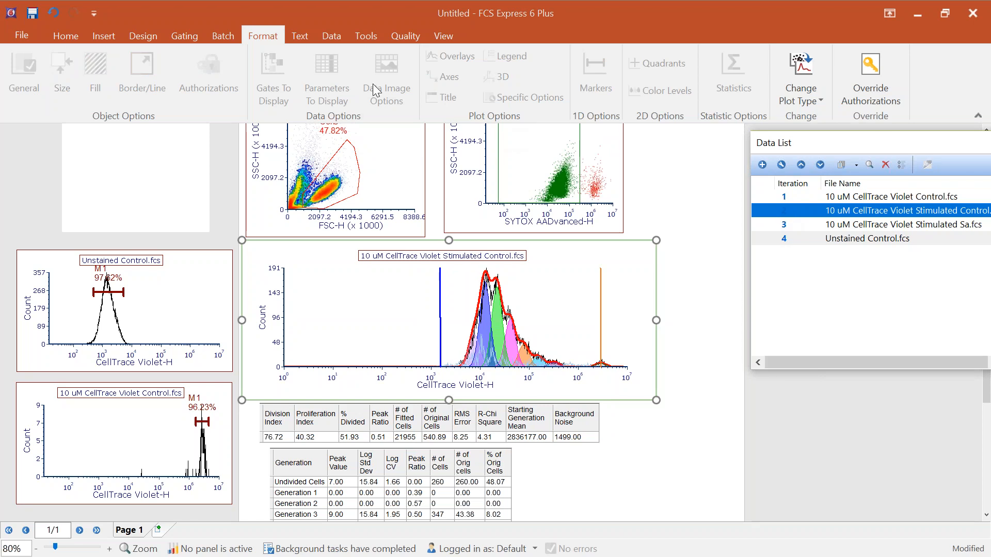
Create a batch action that exports the layout to PowerPoint with Printing (High) quality.
left_click(221, 35)
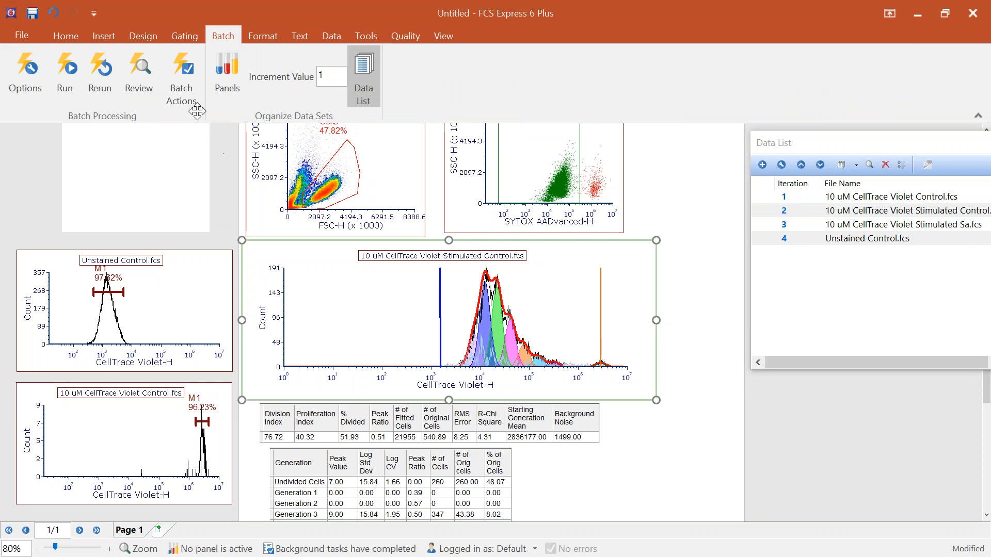
left_click(183, 72)
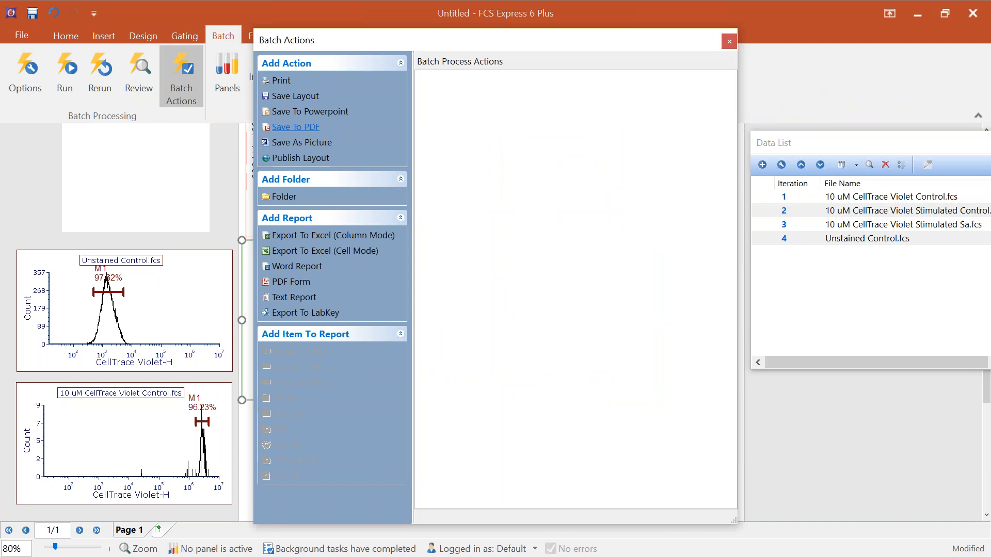
left_click(321, 113)
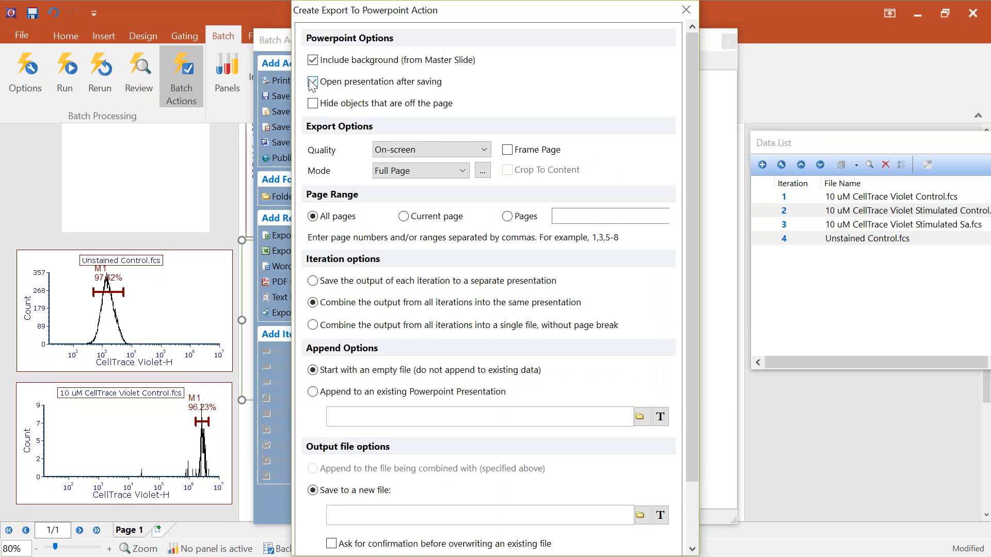
left_click(464, 151)
scroll(438, 151, "up", 1)
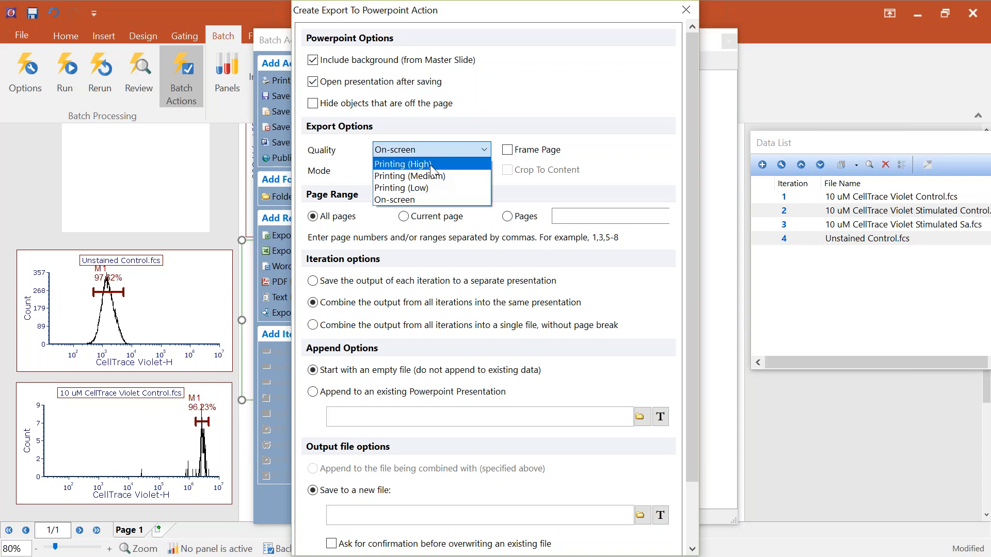
left_click(429, 159)
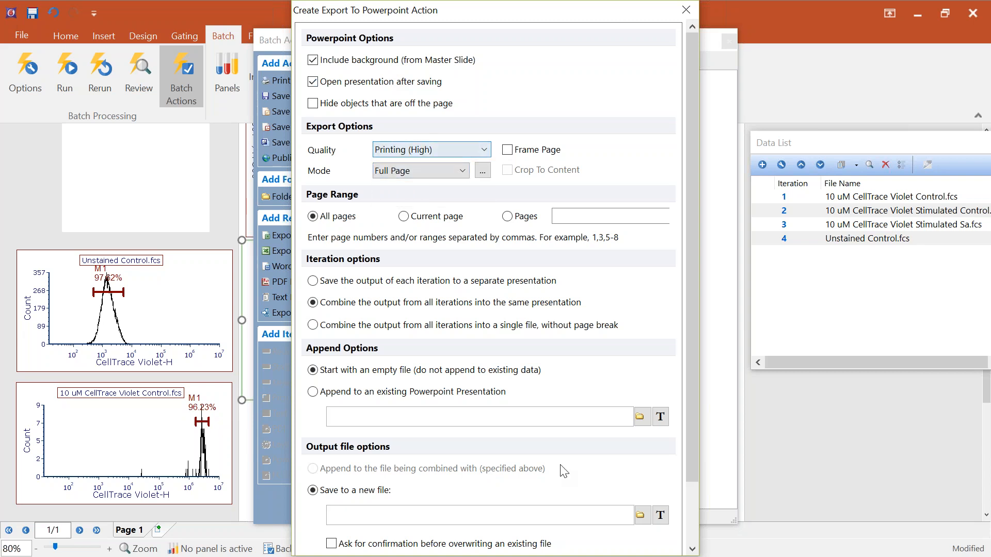
Save the PowerPoint export to a new file named Our Analysis.pptx on the Desktop and confirm the action.
left_click(641, 516)
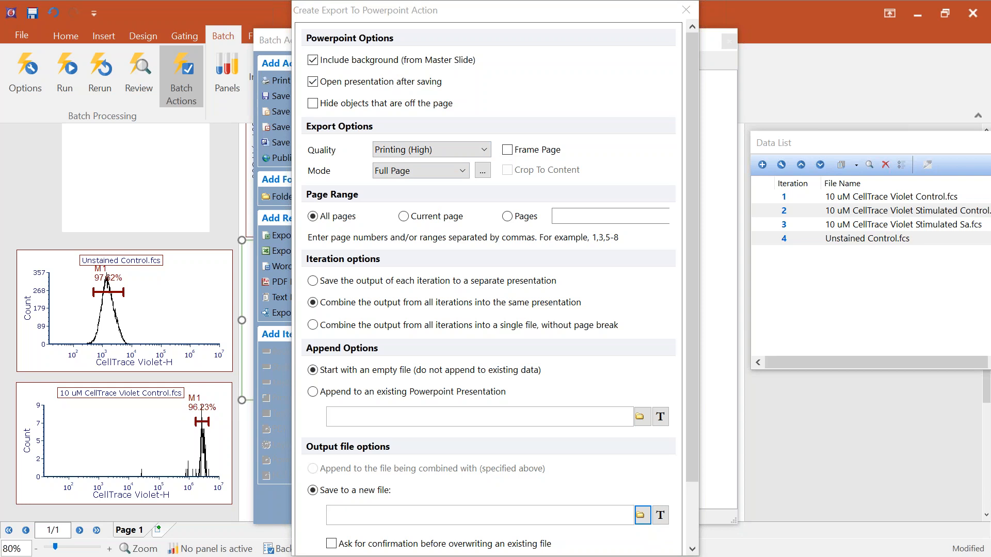
left_click_drag(556, 511, 387, 514)
left_click(549, 513)
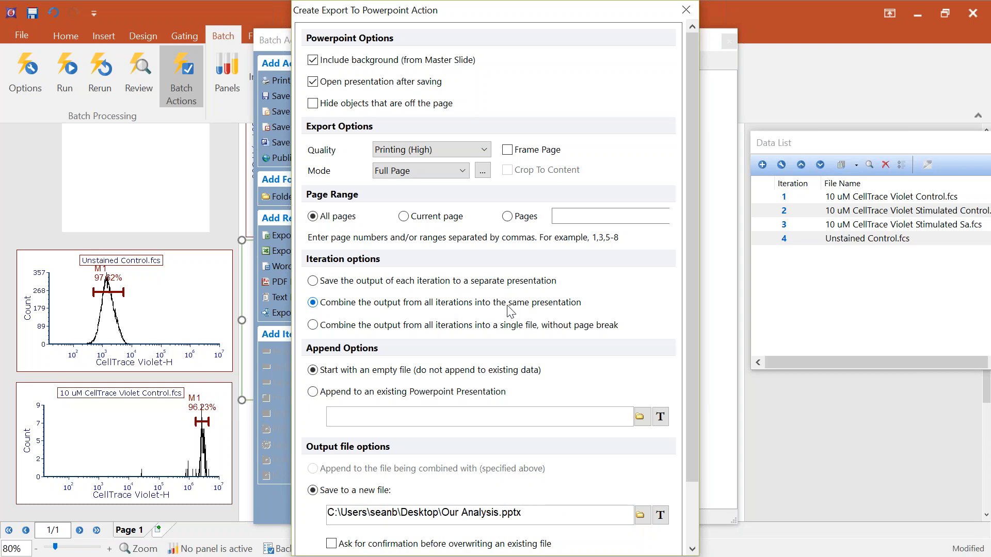
scroll(693, 422, "down", 3)
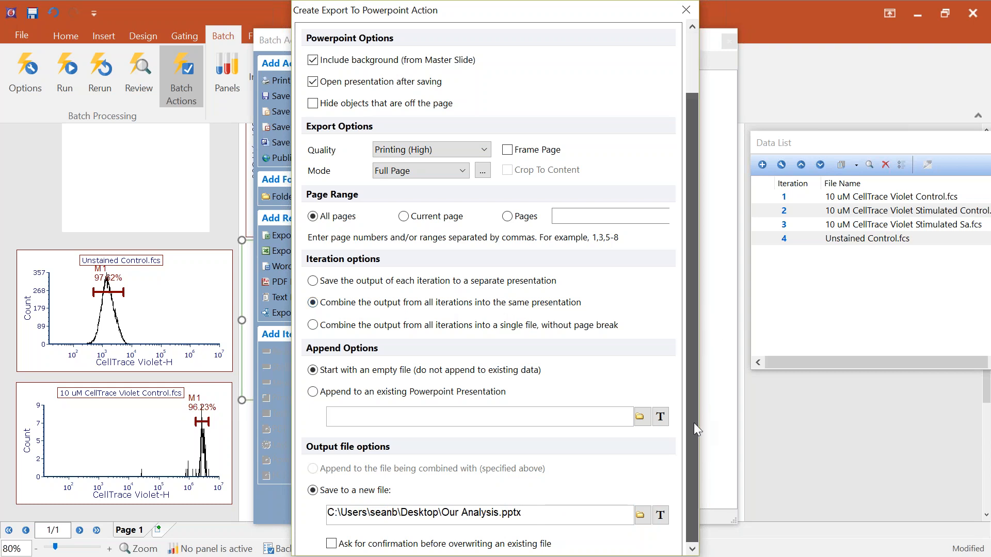
left_click(585, 542)
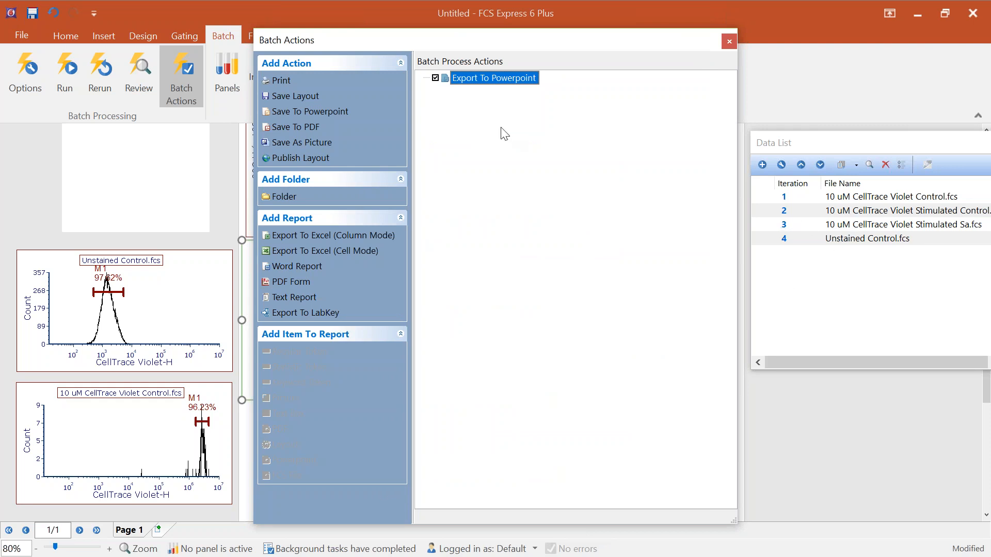
Add an Export To Excel (Column Mode) batch report saved to a new file named Our Analysis.xlsx on the Desktop.
left_click_drag(570, 49, 459, 340)
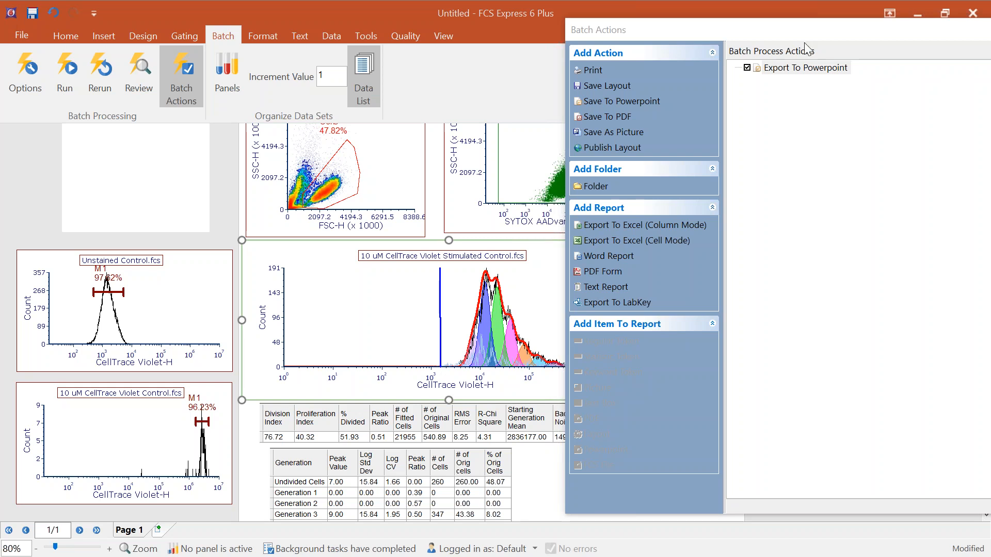
left_click_drag(823, 29, 655, 32)
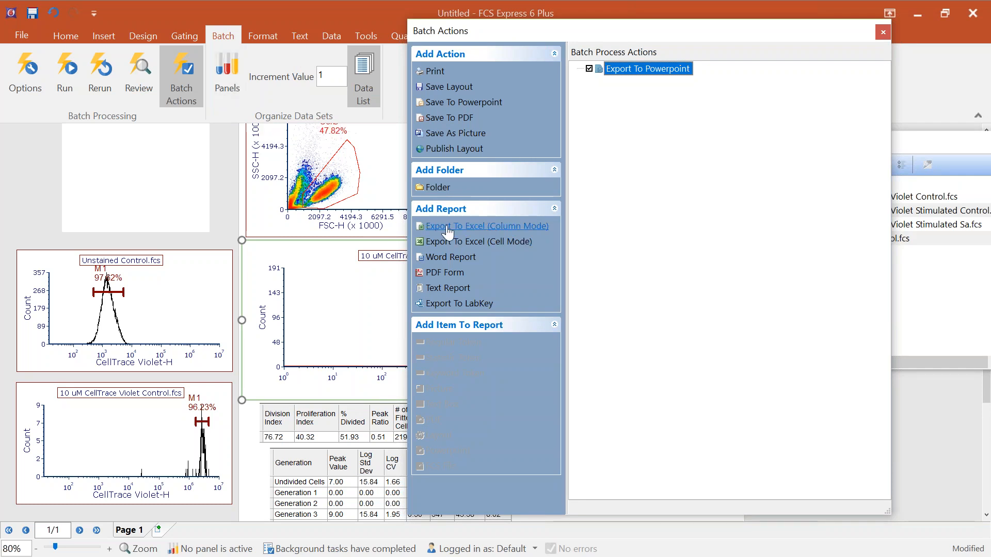
left_click(512, 233)
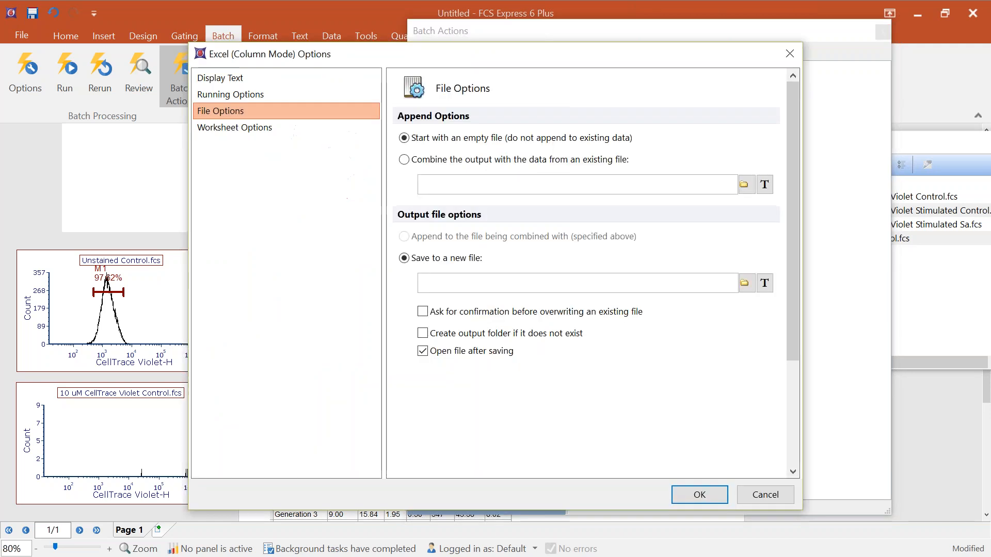
left_click(745, 285)
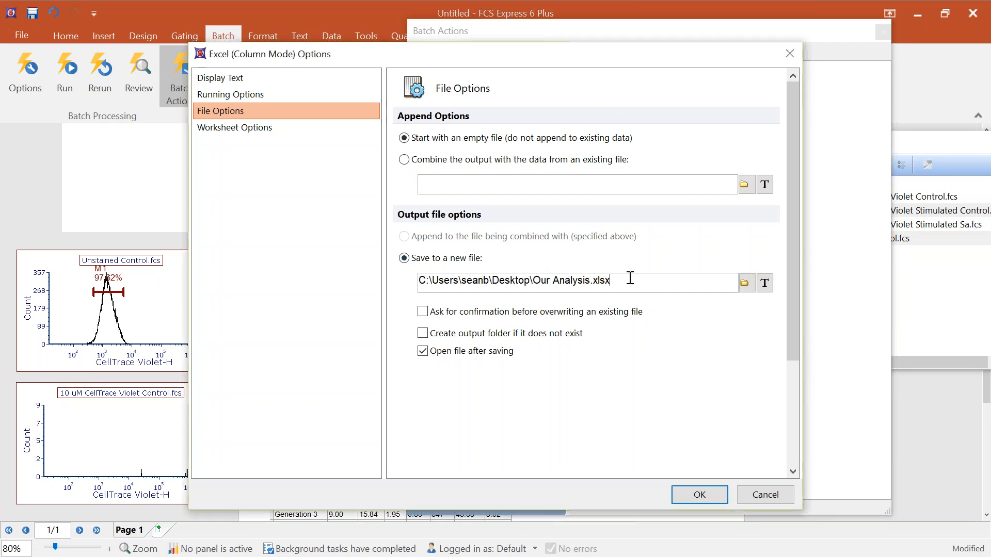
left_click_drag(610, 280, 485, 269)
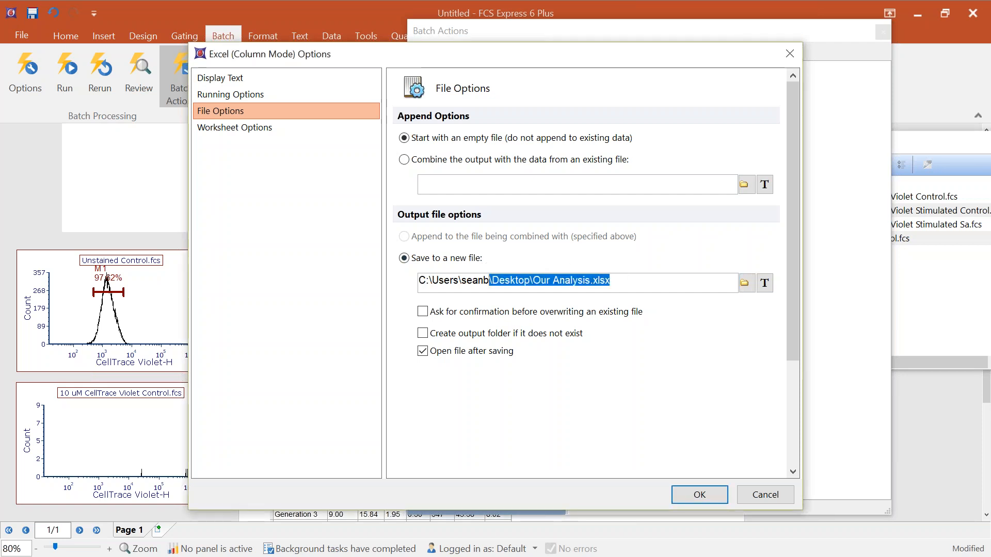
left_click(698, 494)
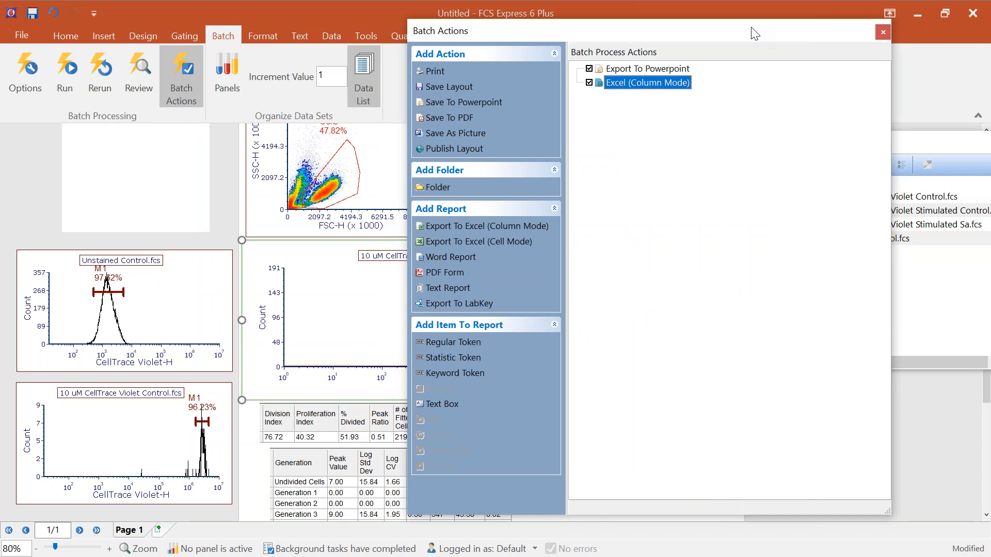
Add the FSC-H vs. SSC-H density plot's Filename statistic to the Excel (Column Mode) report as a statistic token.
left_click_drag(752, 21, 454, 184)
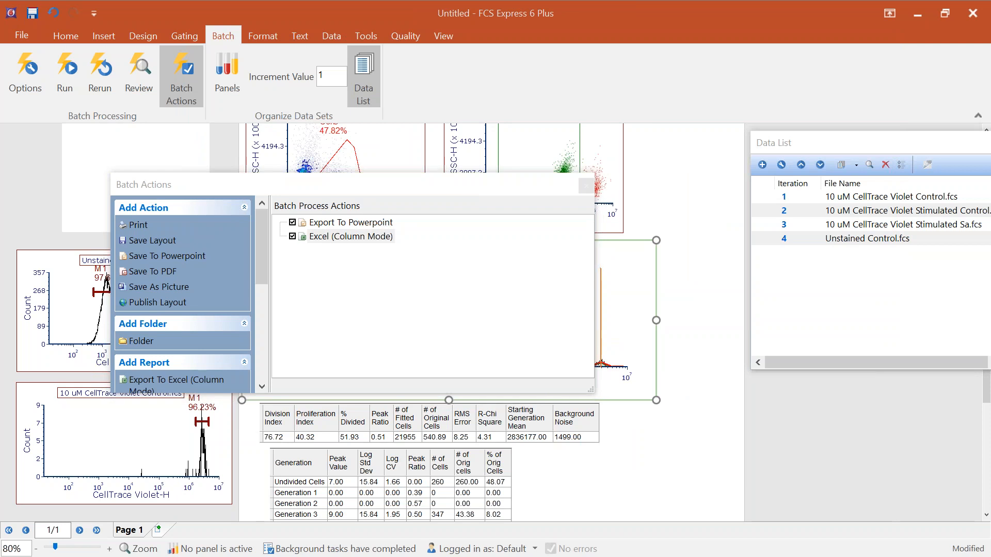
left_click(704, 273)
scroll(703, 227, "up", 3)
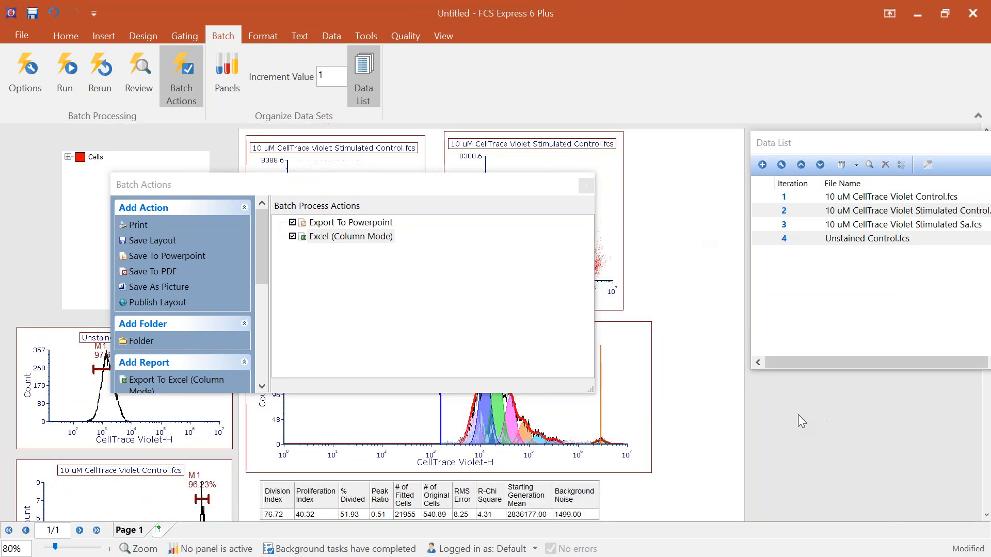
left_click(346, 236)
left_click_drag(396, 193, 326, 256)
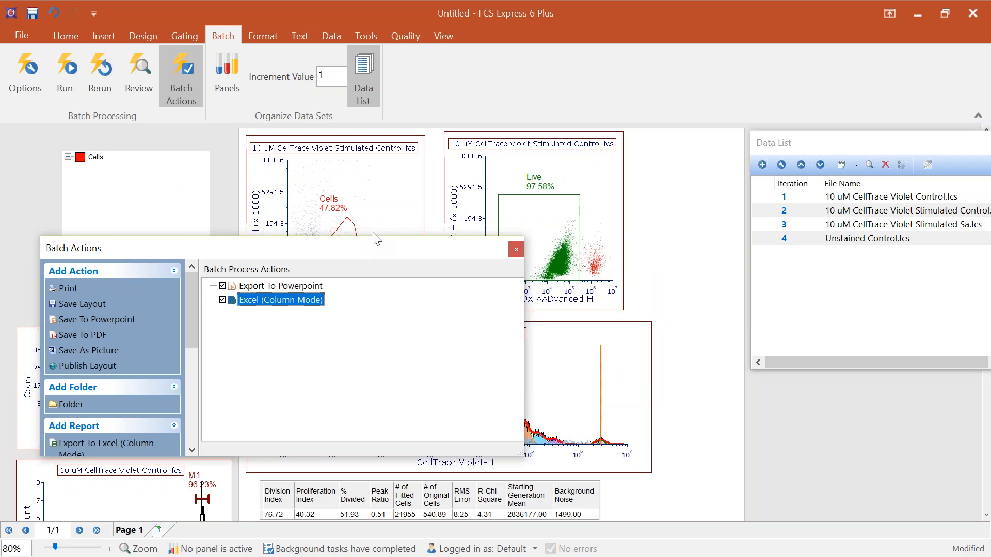
left_click(289, 155)
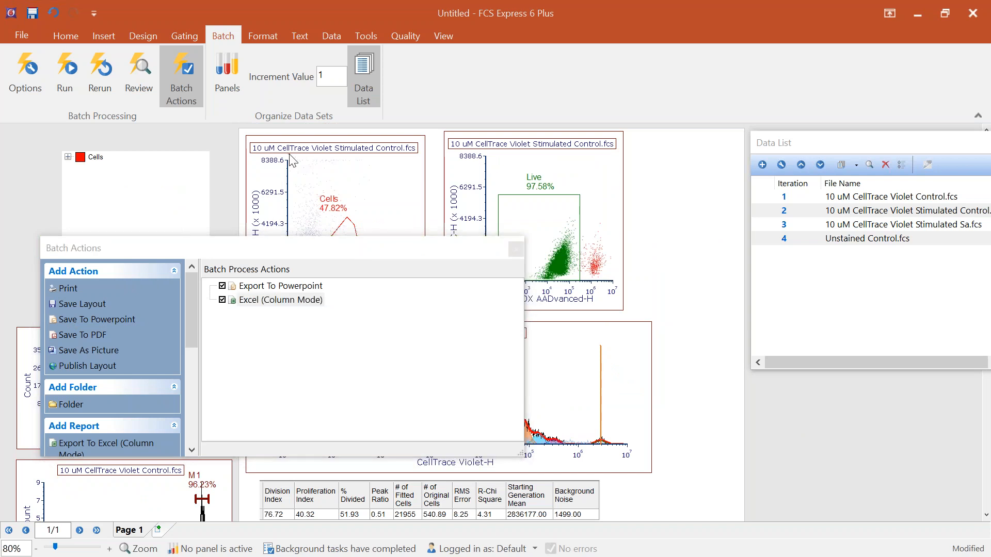
left_click_drag(355, 130, 282, 301)
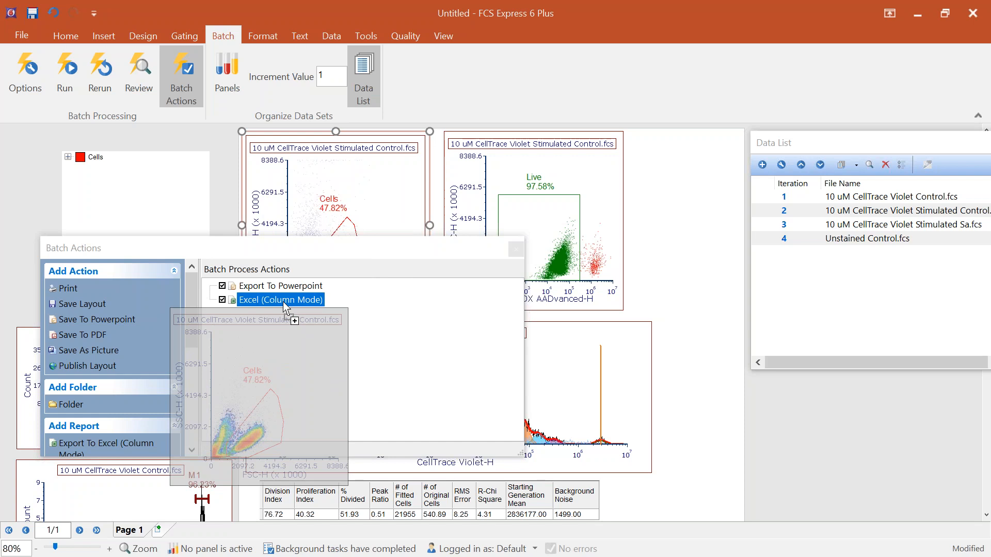
left_click_drag(283, 302, 282, 301)
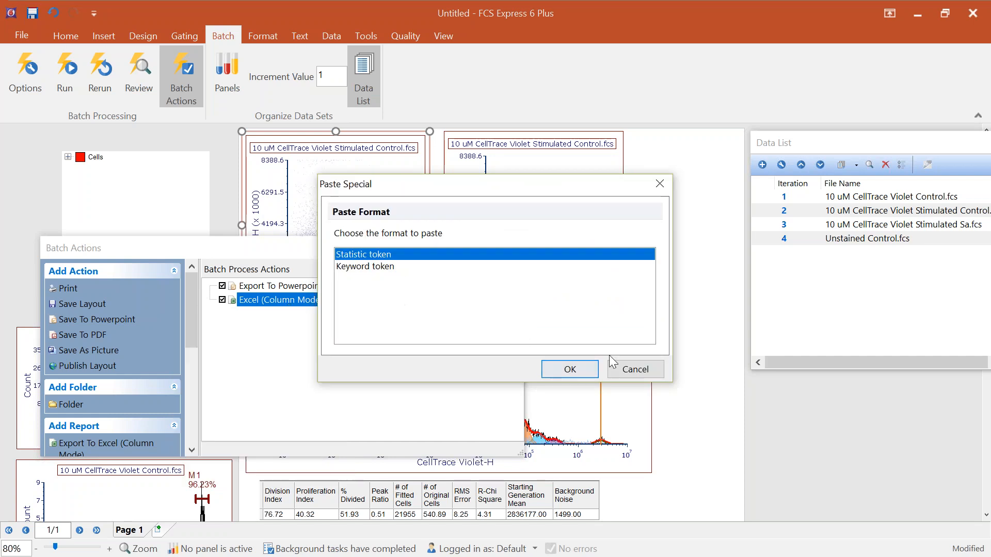
left_click(580, 370)
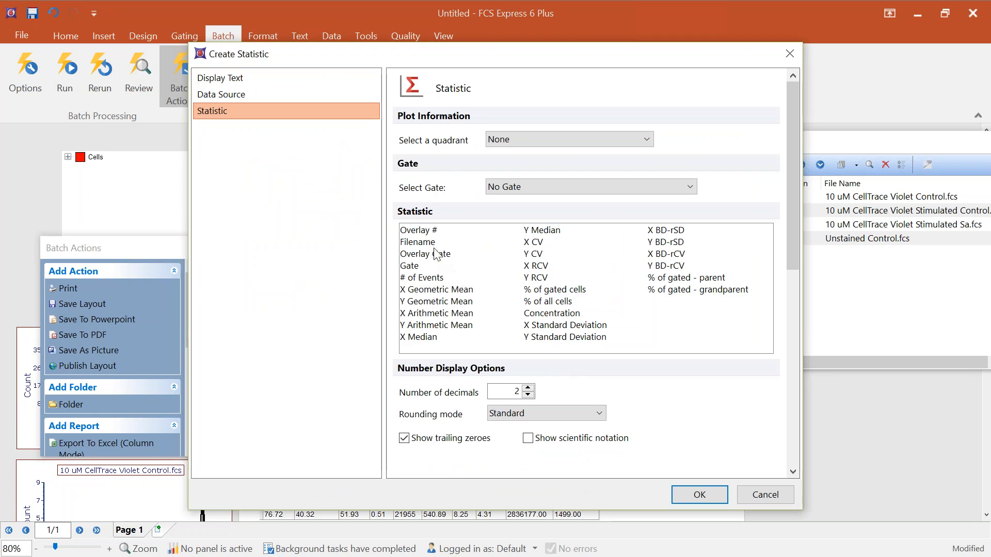
left_click(424, 243)
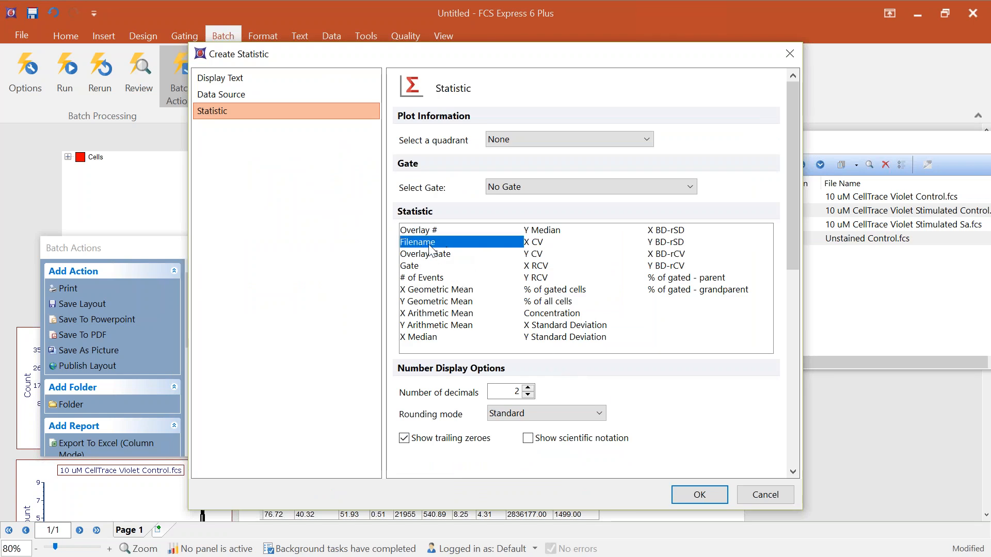
left_click(699, 494)
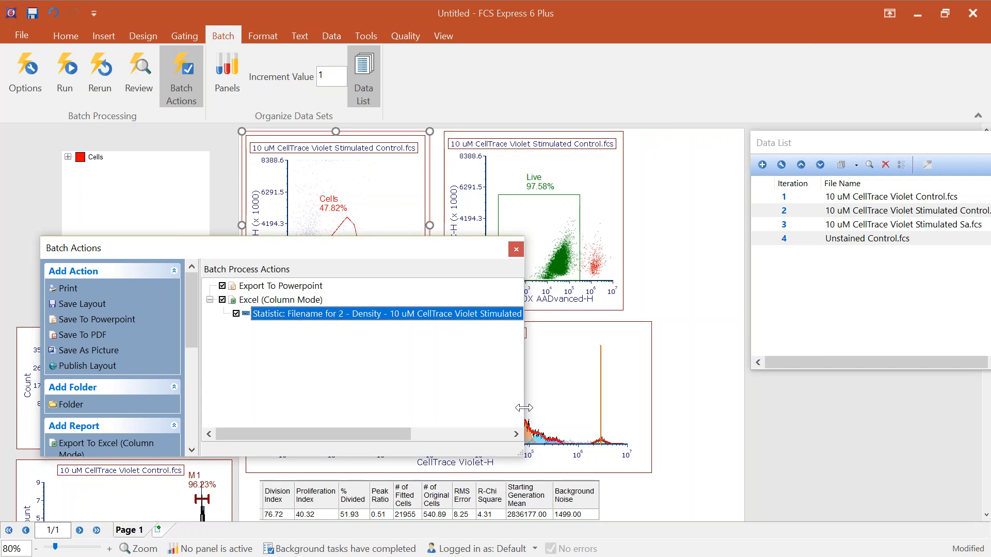
Add all proliferation fit statistics, from Division Index through Background Noise, to the Excel (Column Mode) report.
left_click_drag(532, 407, 697, 408)
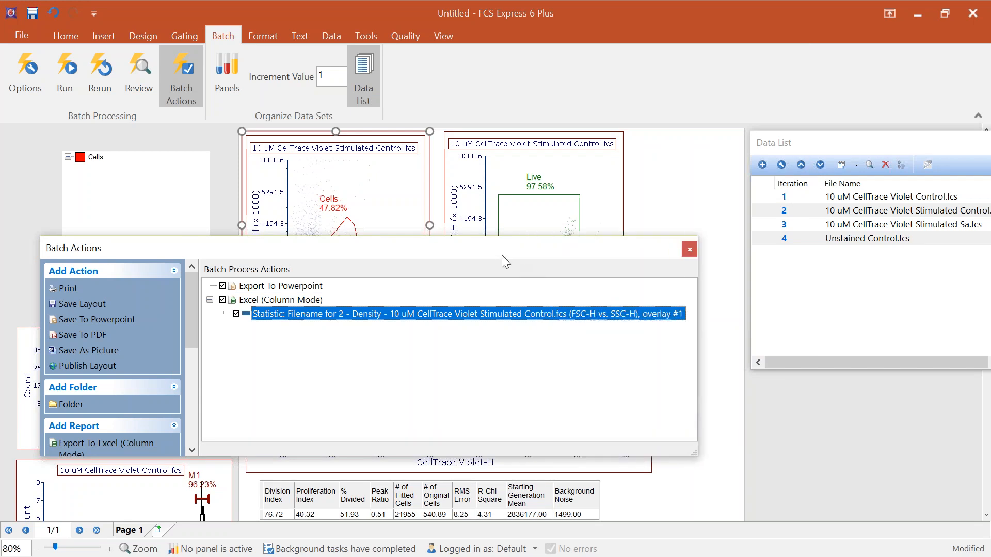
left_click_drag(497, 252, 458, 136)
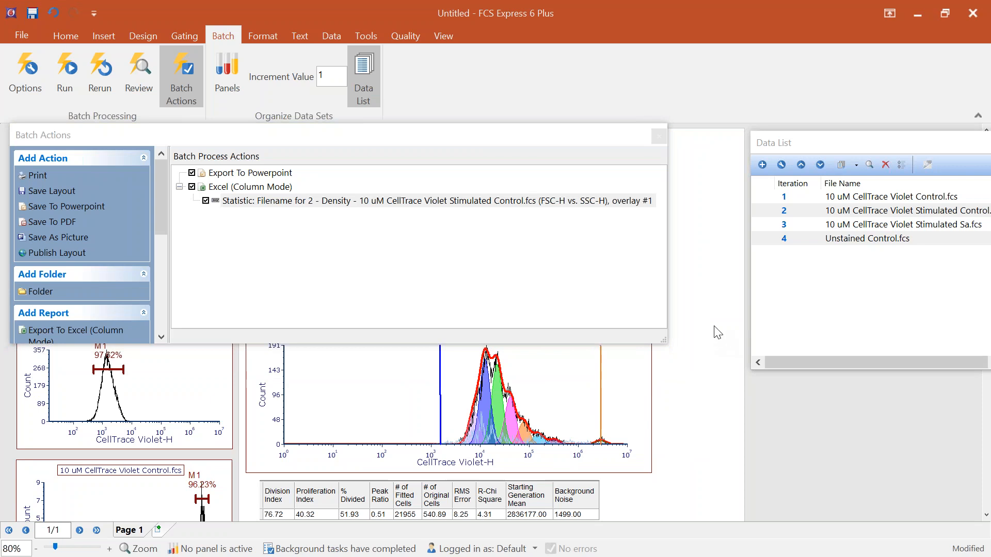
scroll(717, 383, "down", 2)
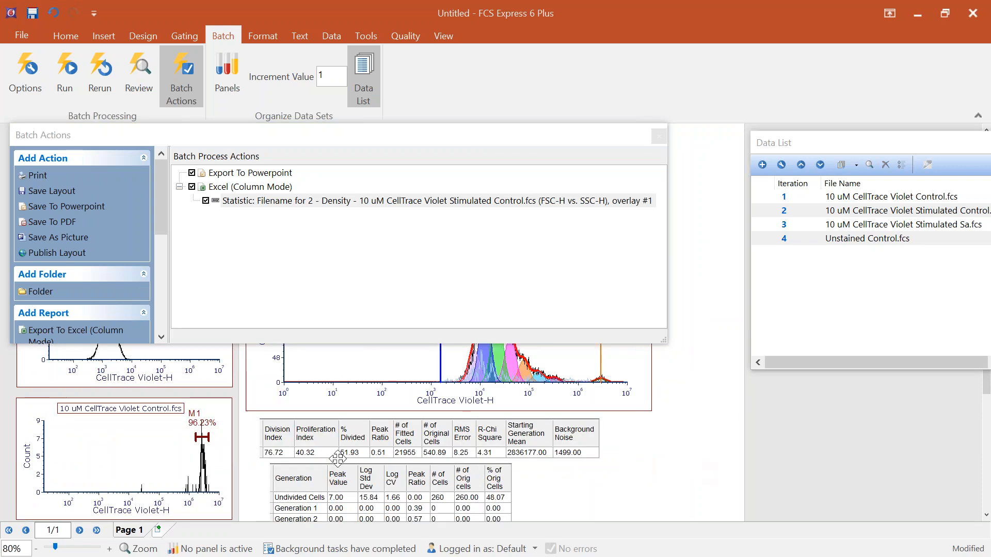
left_click(288, 459)
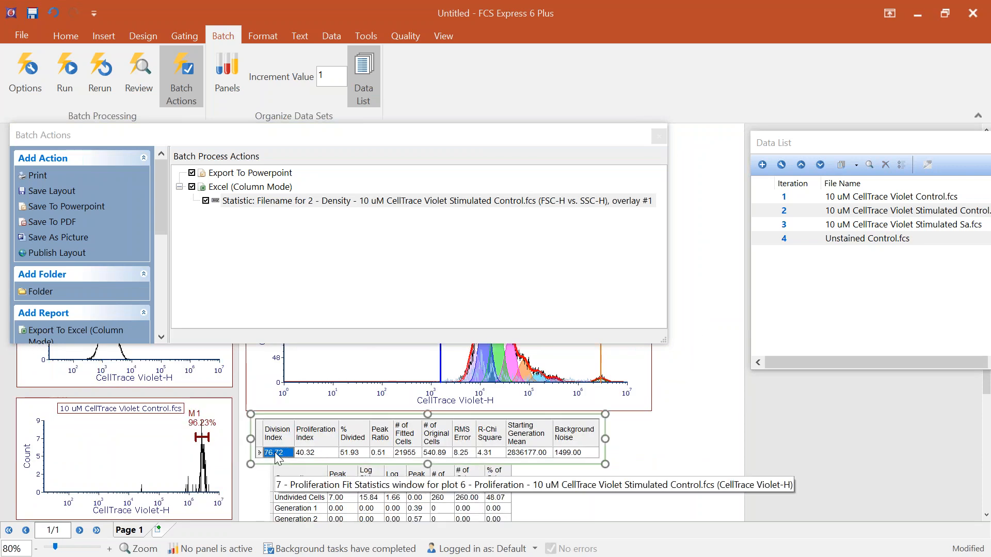
left_click(568, 452, "shift")
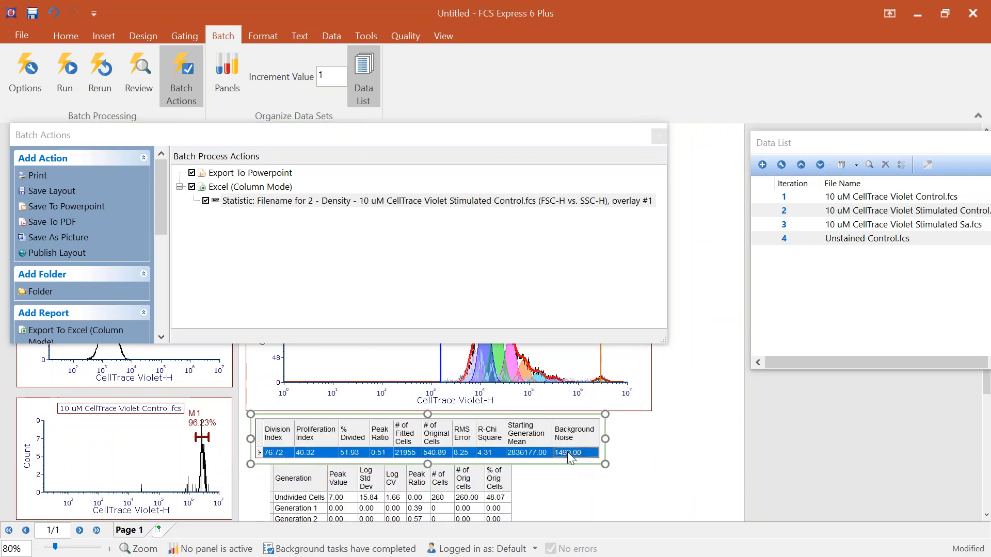
left_click_drag(577, 451, 257, 188)
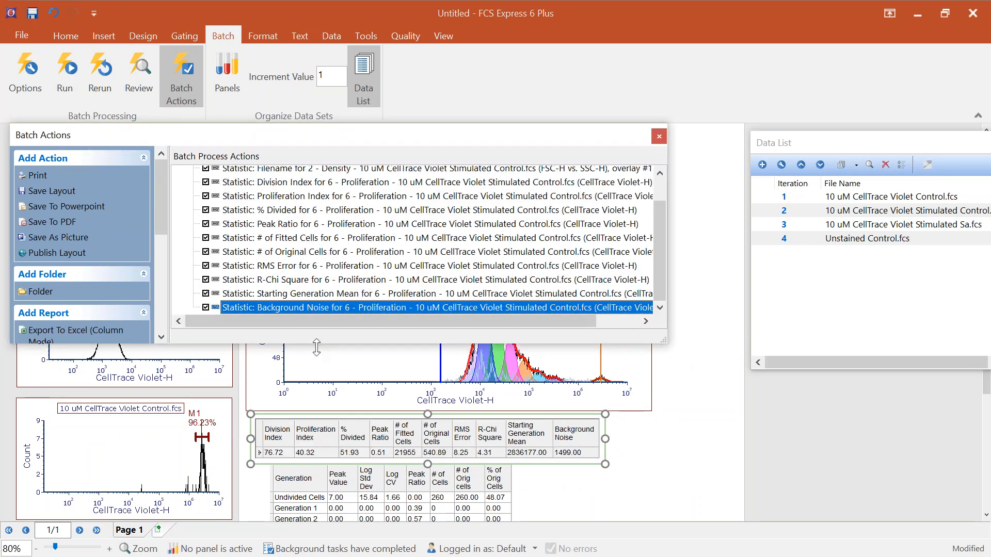
Add the # of Cells statistics for Undivided Cells through Generation 9 to the Excel (Column Mode) report and close the Batch Actions window.
left_click_drag(315, 345, 323, 464)
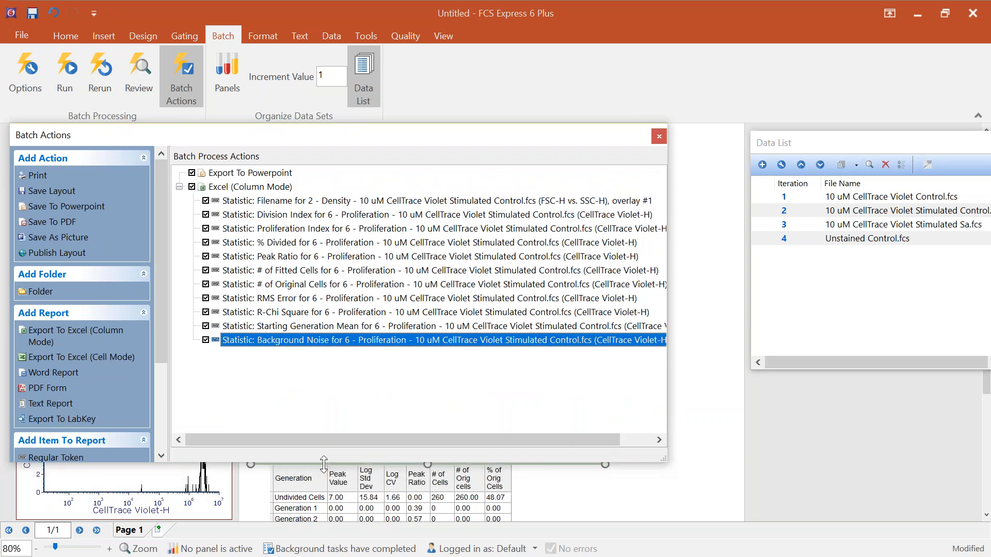
left_click(729, 449)
scroll(721, 446, "down", 2)
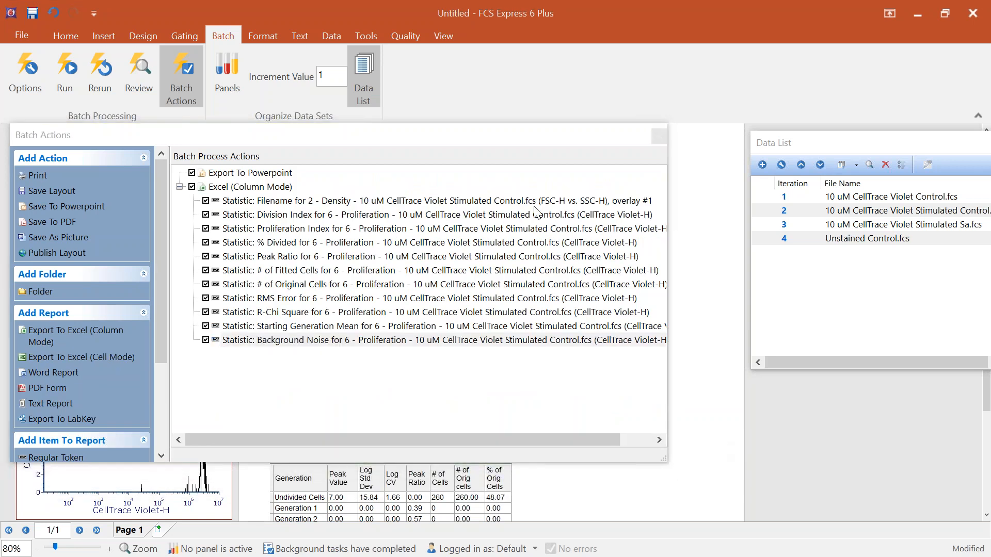
left_click_drag(471, 138, 482, 44)
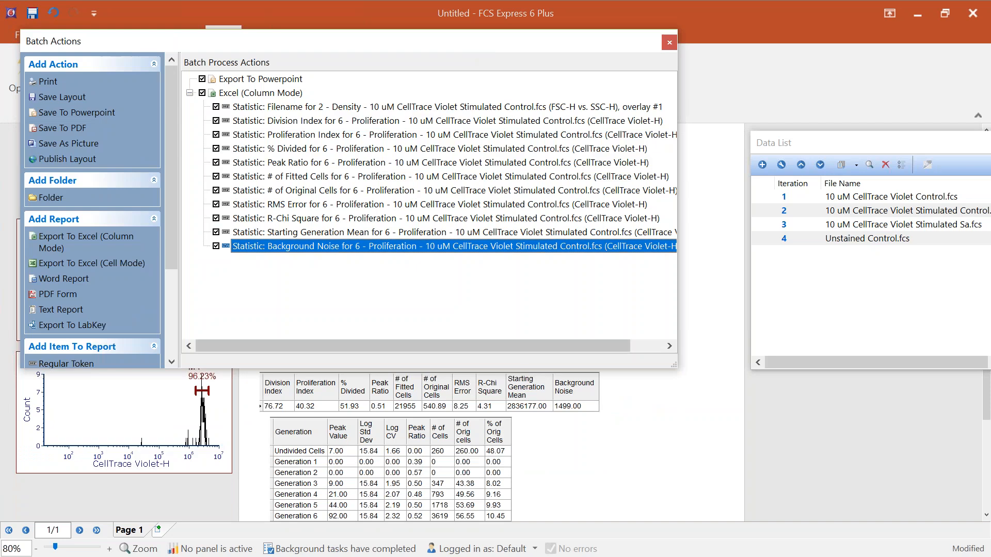
left_click(469, 452)
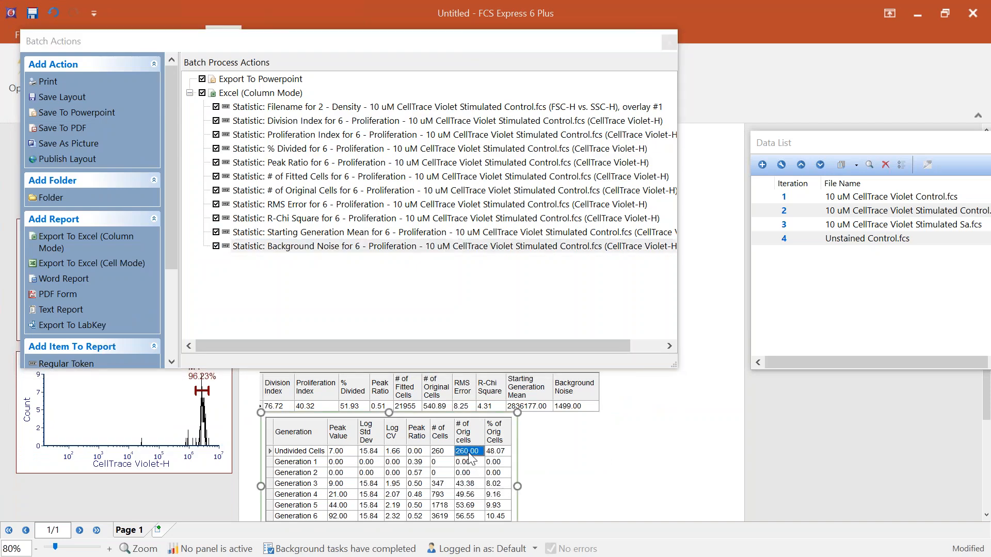
left_click(686, 448)
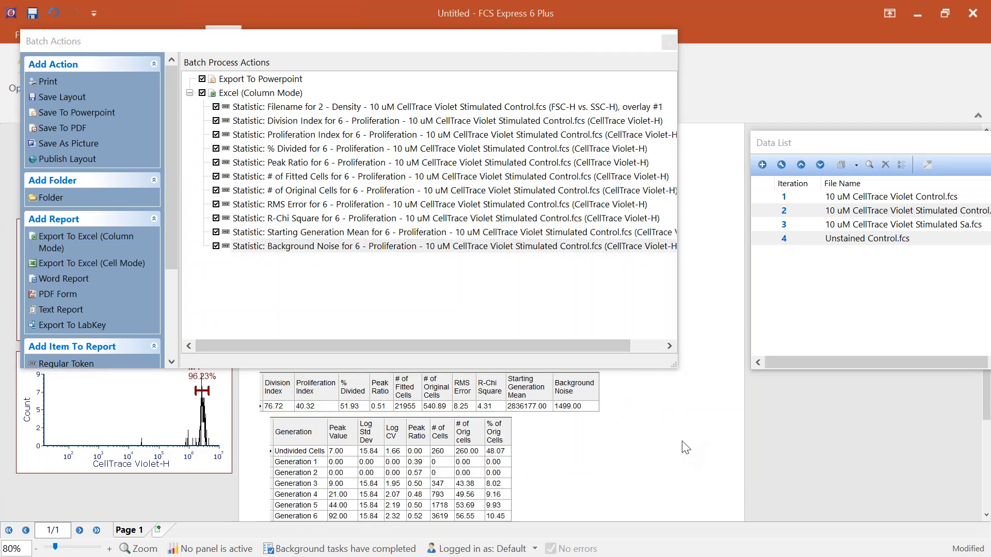
scroll(838, 419, "down", 2)
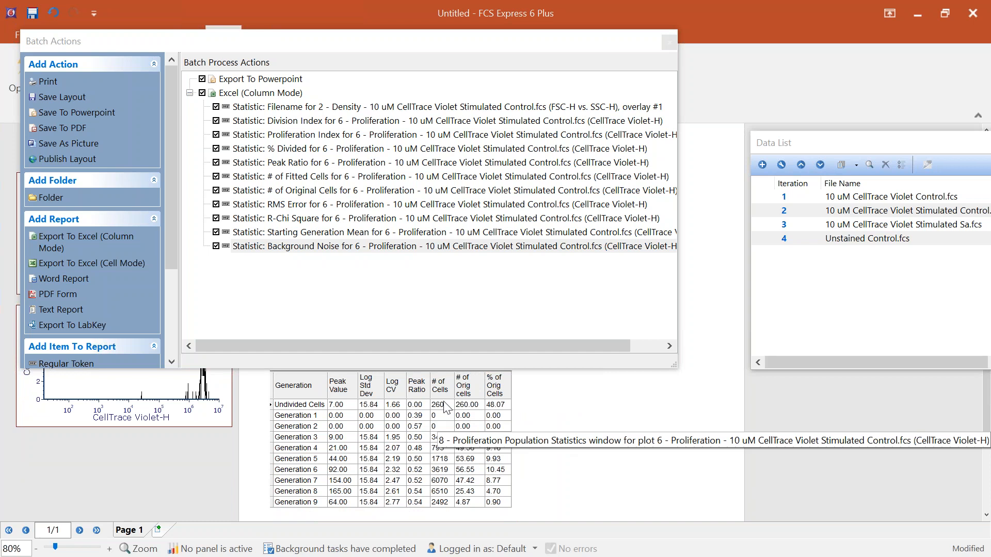
left_click(445, 405)
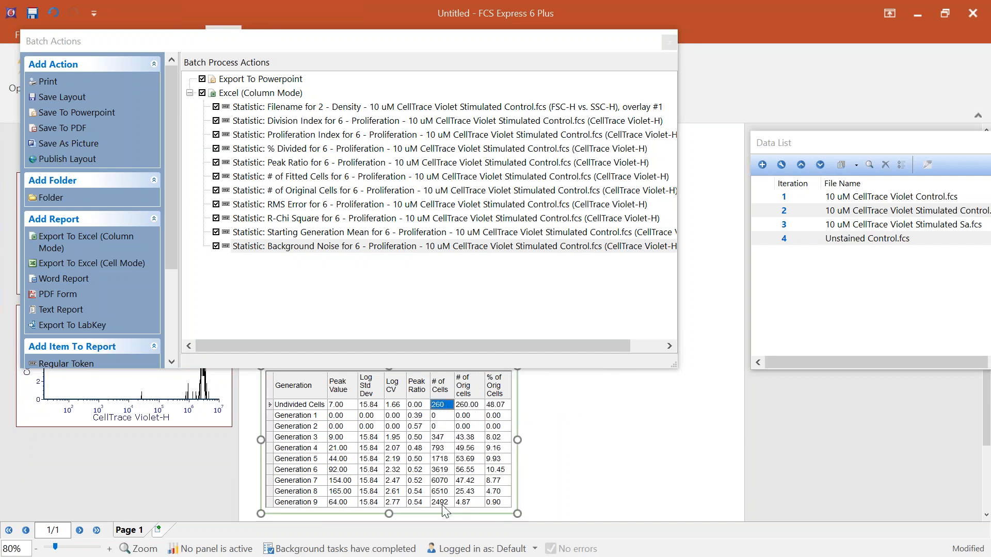
left_click(443, 503, "shift")
left_click_drag(431, 415, 227, 93)
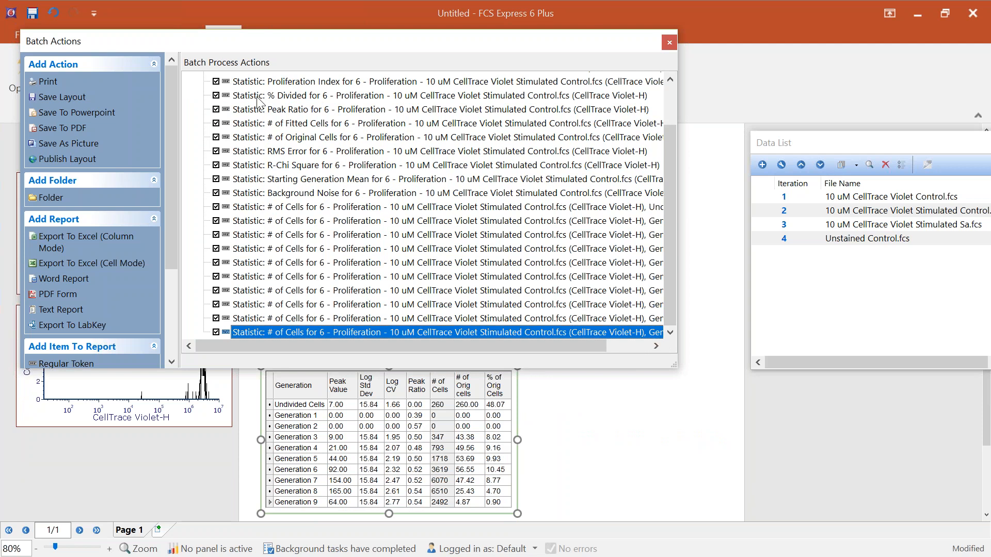
left_click_drag(590, 367, 590, 468)
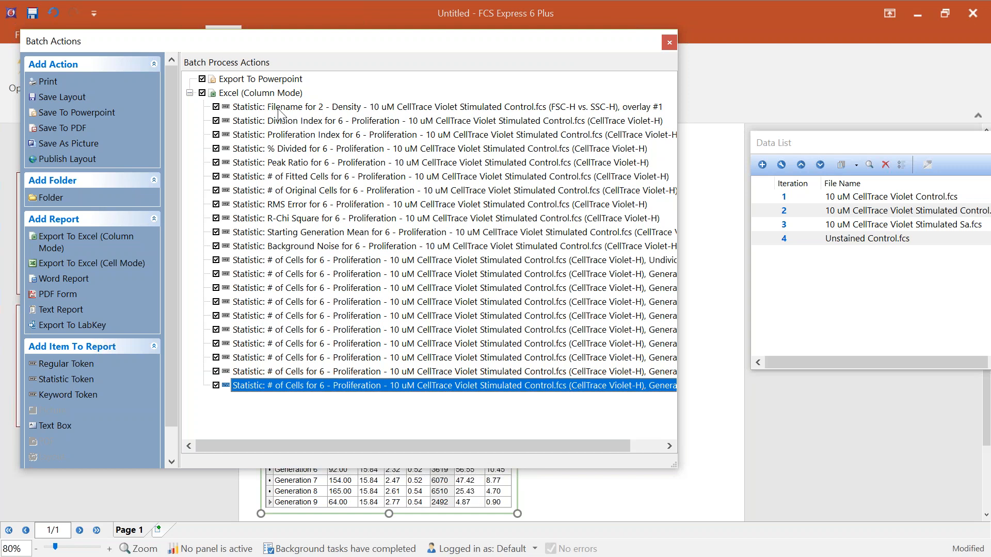
left_click(669, 43)
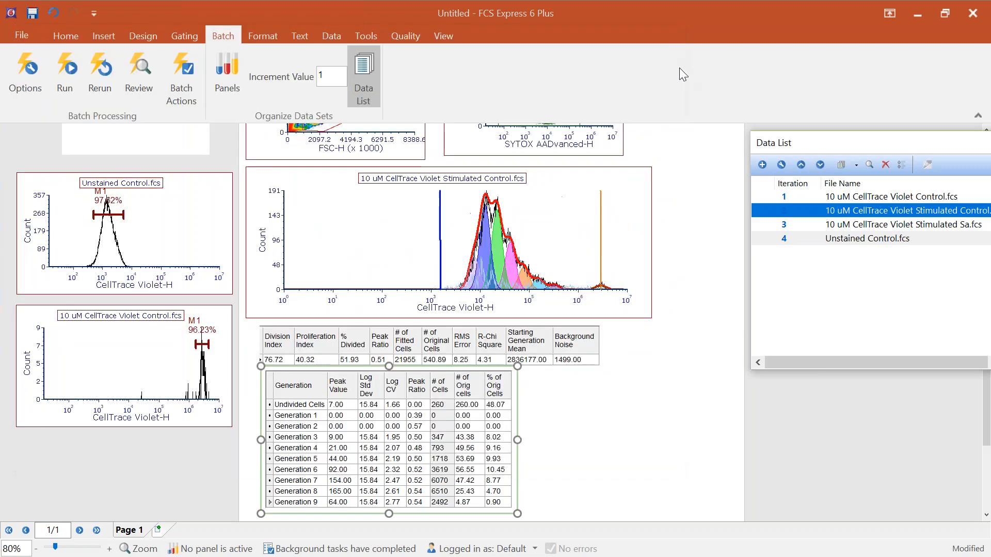
Expand the Cells gate in the gate hierarchy and run the batch from the first data file, 10 uM CellTrace Violet Control.fcs.
scroll(712, 196, "up", 3)
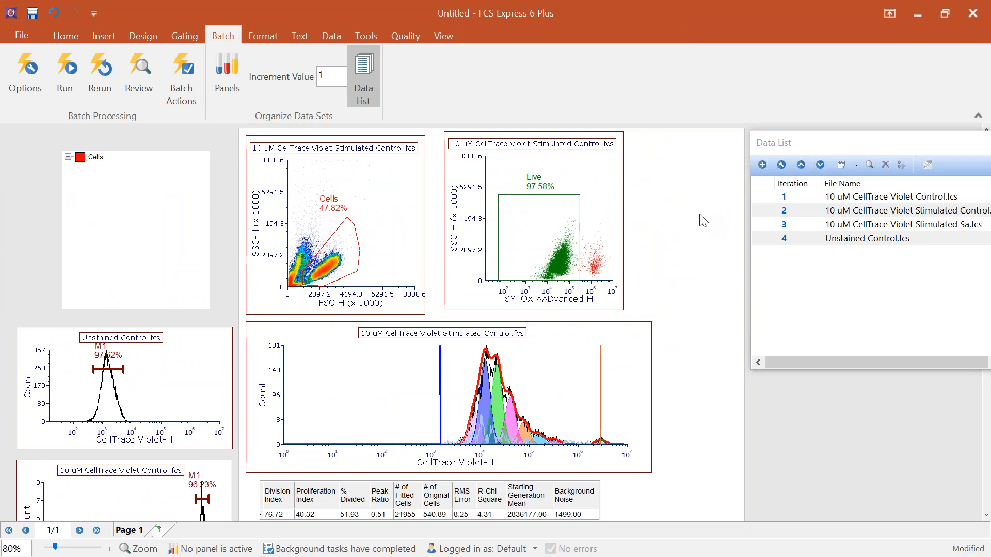
left_click(68, 157)
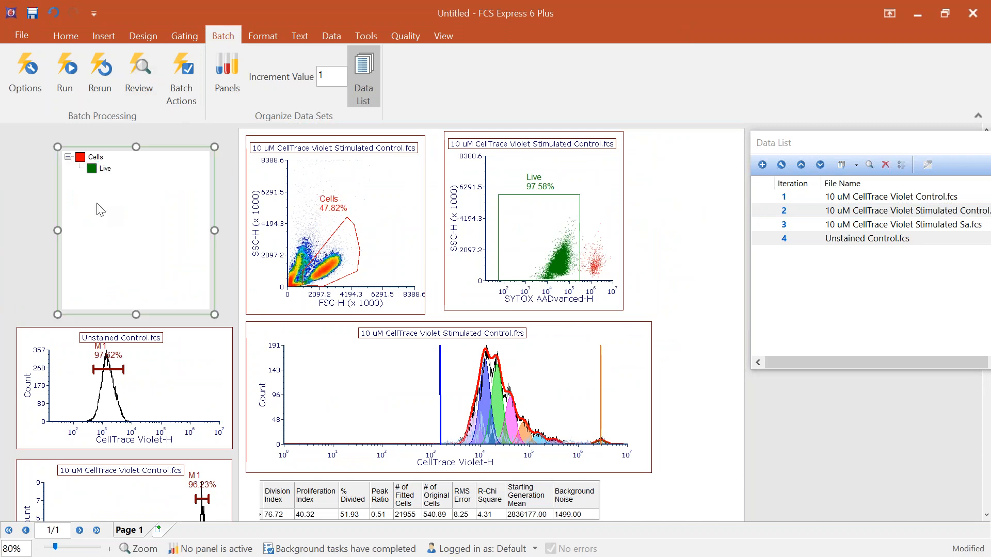
left_click(785, 199)
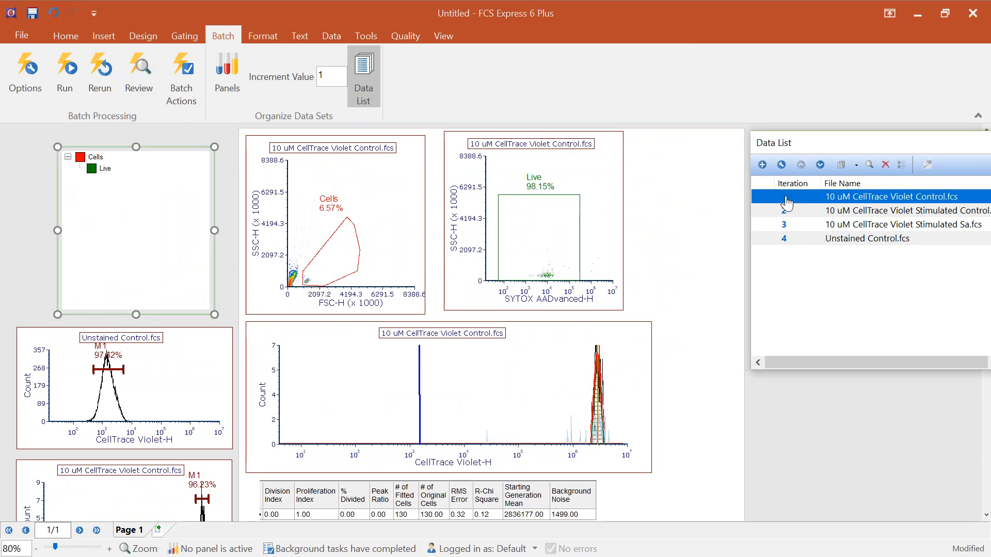
left_click(60, 63)
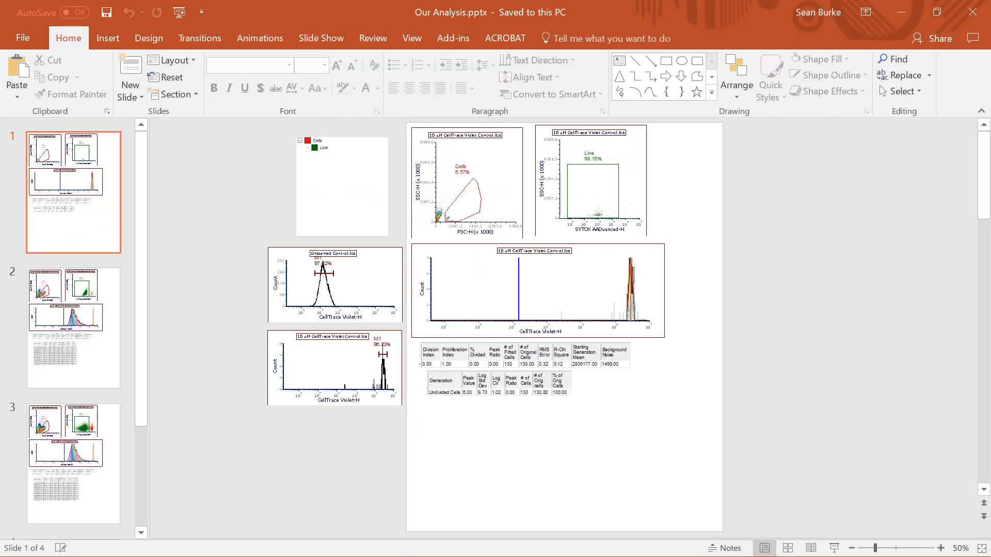
Review the exported slides in the Our Analysis.pptx PowerPoint presentation and return to slide 3.
scroll(727, 263, "up", 3)
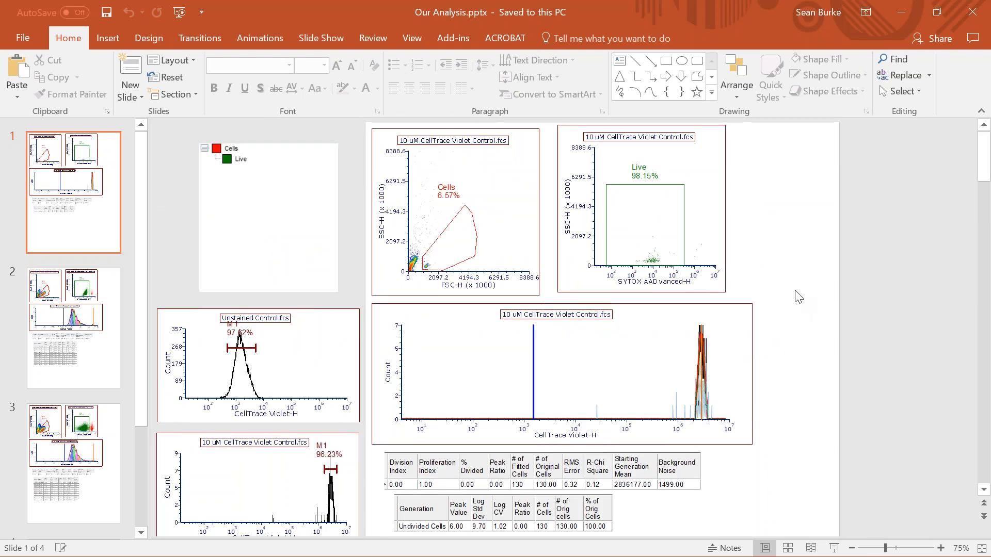
scroll(796, 294, "down", 1)
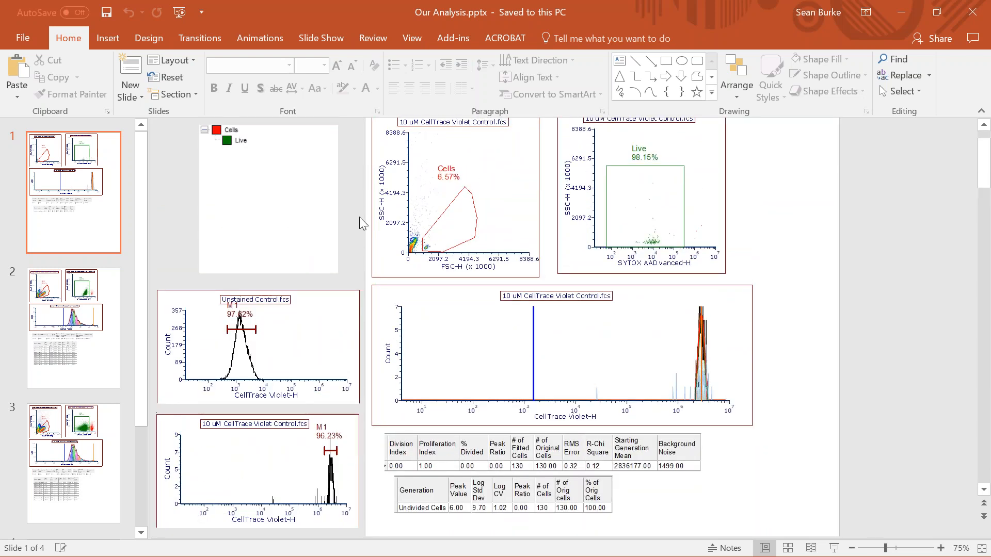
left_click(94, 318)
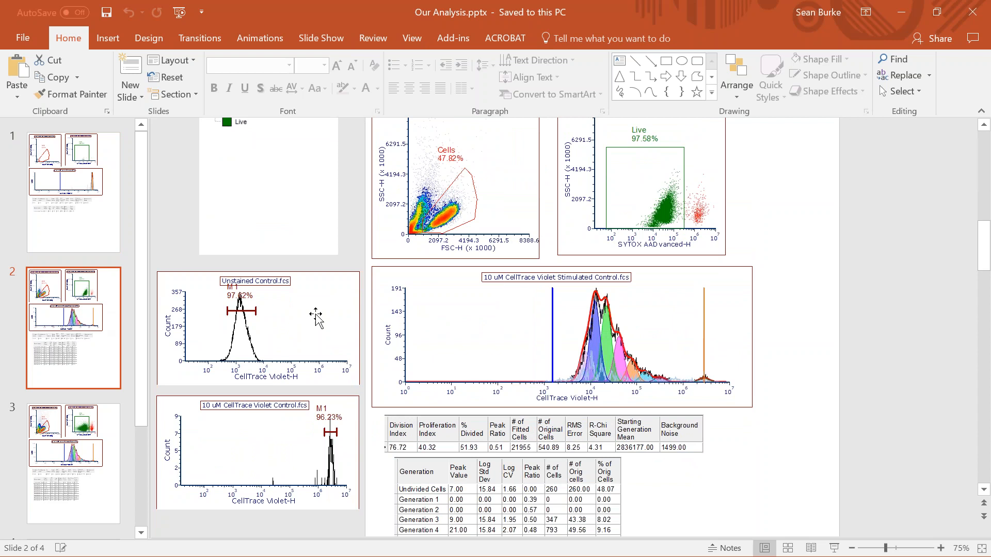
left_click(72, 458)
scroll(98, 373, "down", 2)
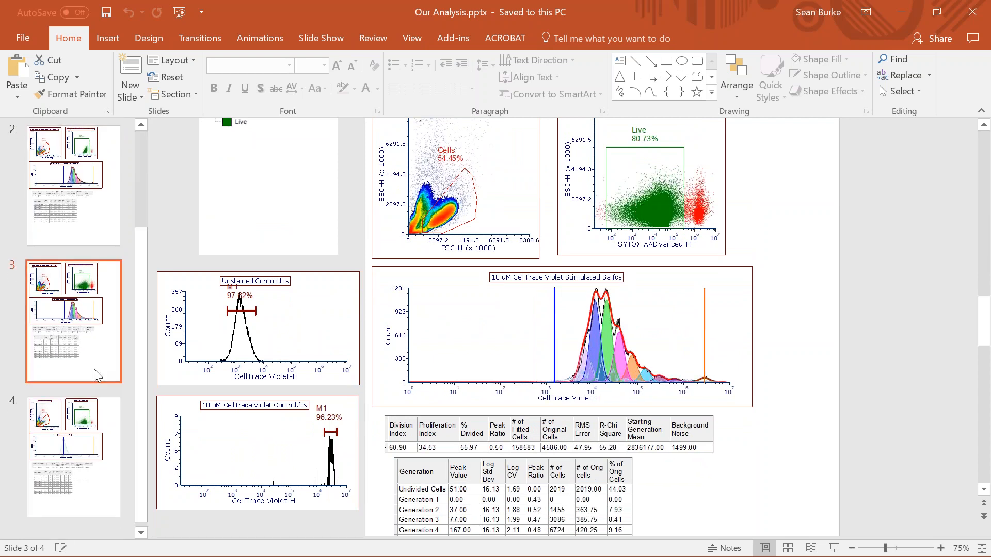
left_click(86, 418)
left_click(84, 338)
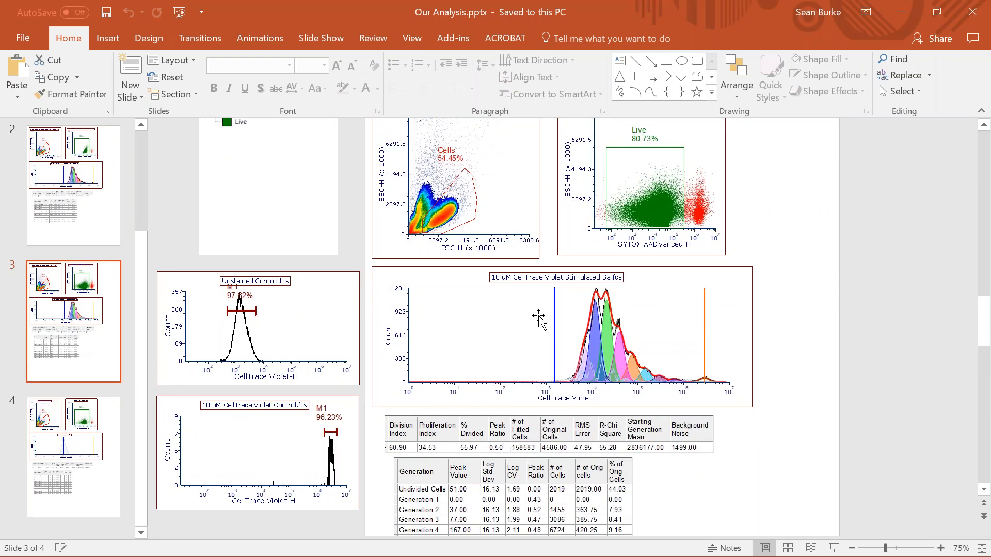
Enlarge the proliferation histogram picture on slide 3 and close the presentation without saving the changes.
left_click(538, 320)
left_click_drag(370, 265, 175, 122)
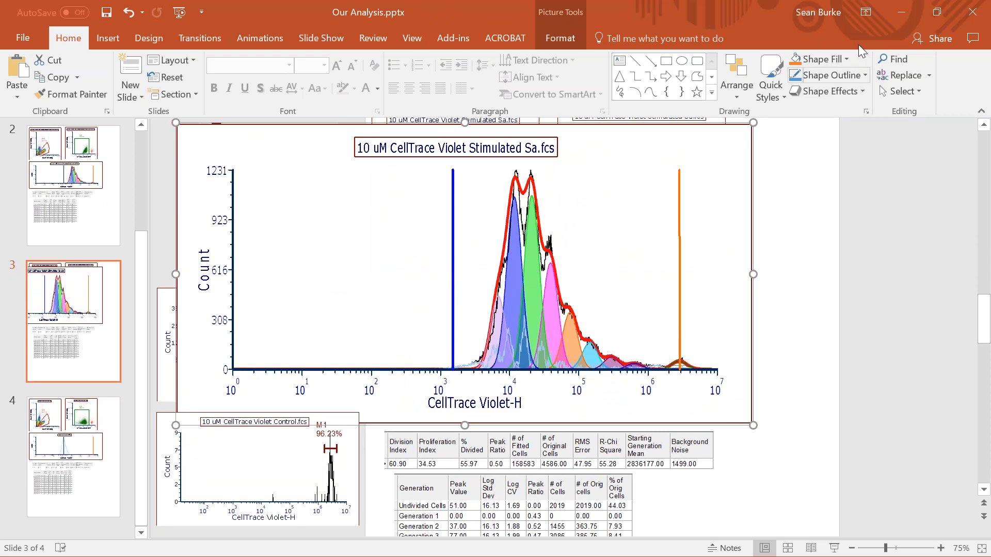
left_click(977, 16)
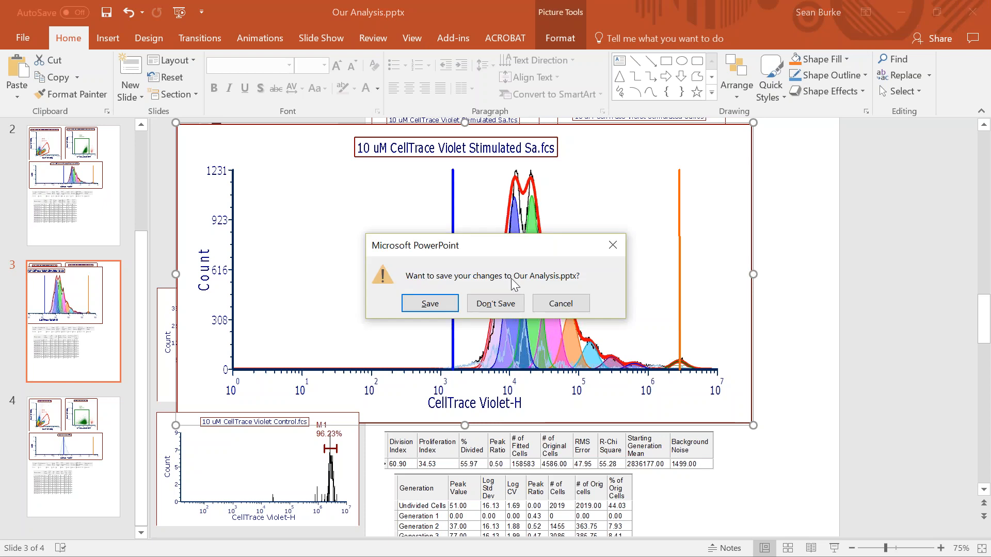
left_click(496, 304)
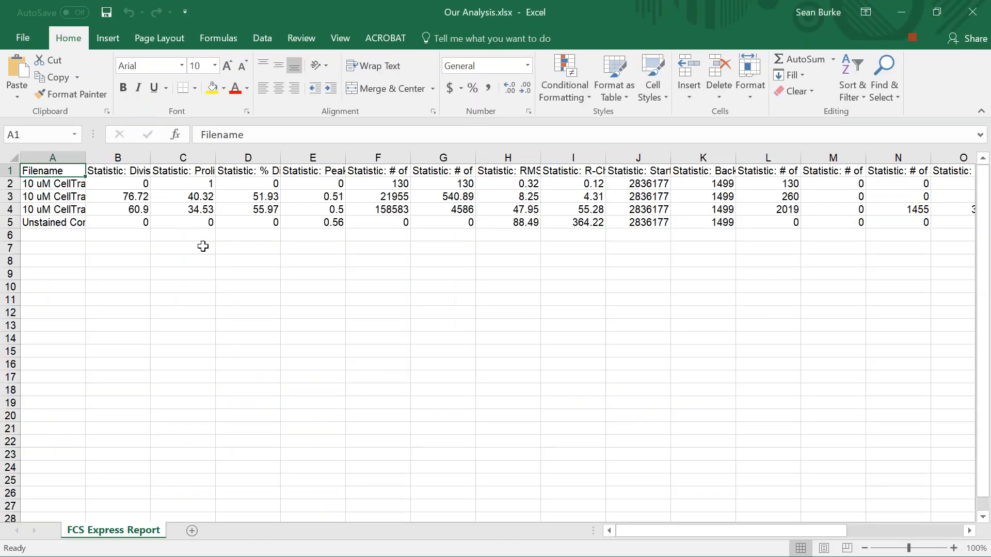
Widen column A of the Our Analysis.xlsx Excel report to show the full file names and column B to show its Division Index header.
left_click_drag(86, 158, 196, 225)
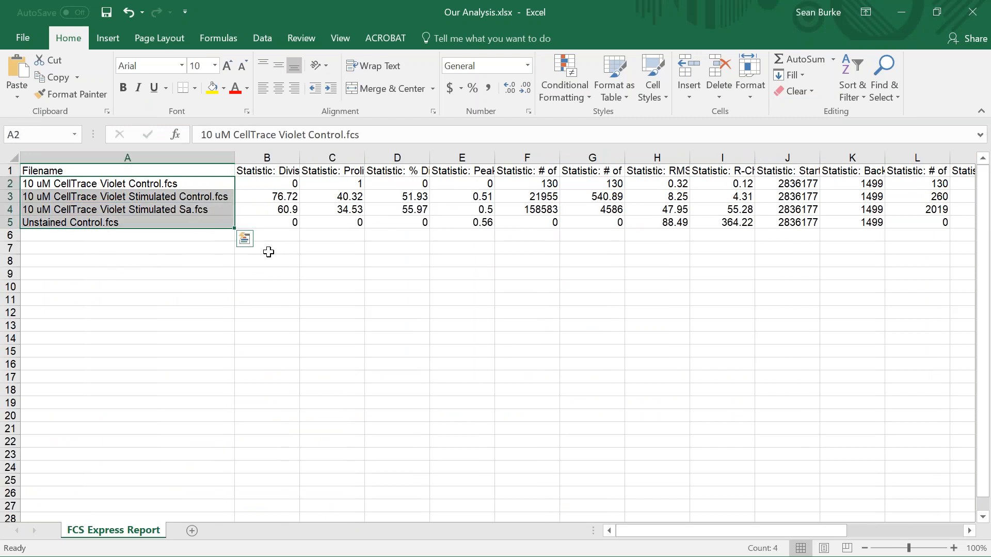
double_click(299, 160)
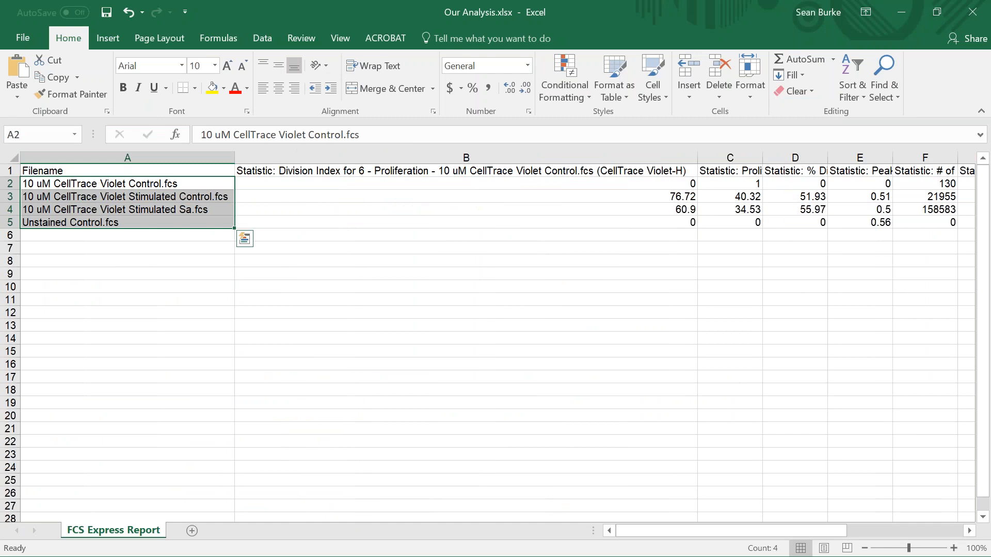
left_click_drag(695, 159, 355, 163)
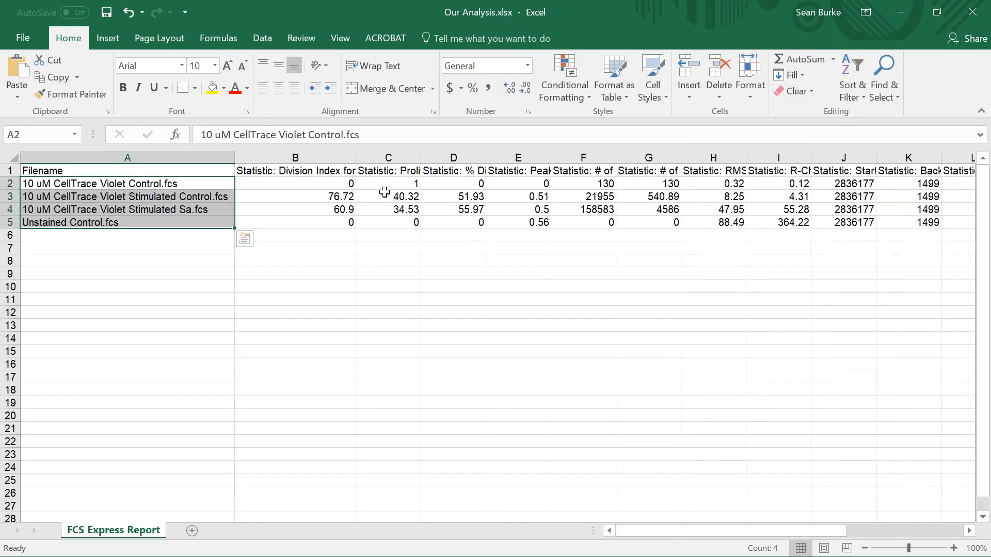
Compare the Division Index and Proliferation Index values of the stimulated files with those of the CellTrace control and the unstained control.
left_click(340, 197)
left_click_drag(340, 197, 518, 208)
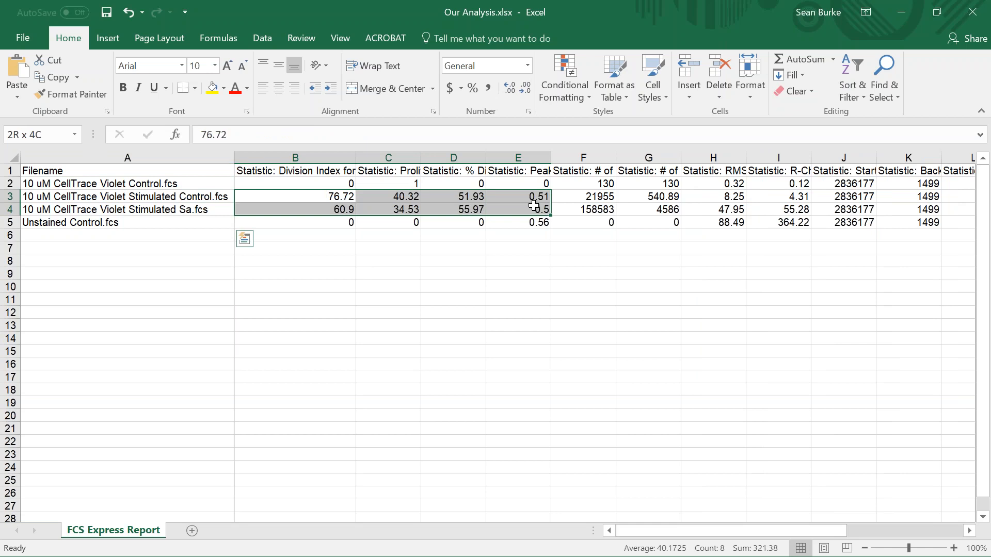
left_click_drag(296, 181, 374, 187)
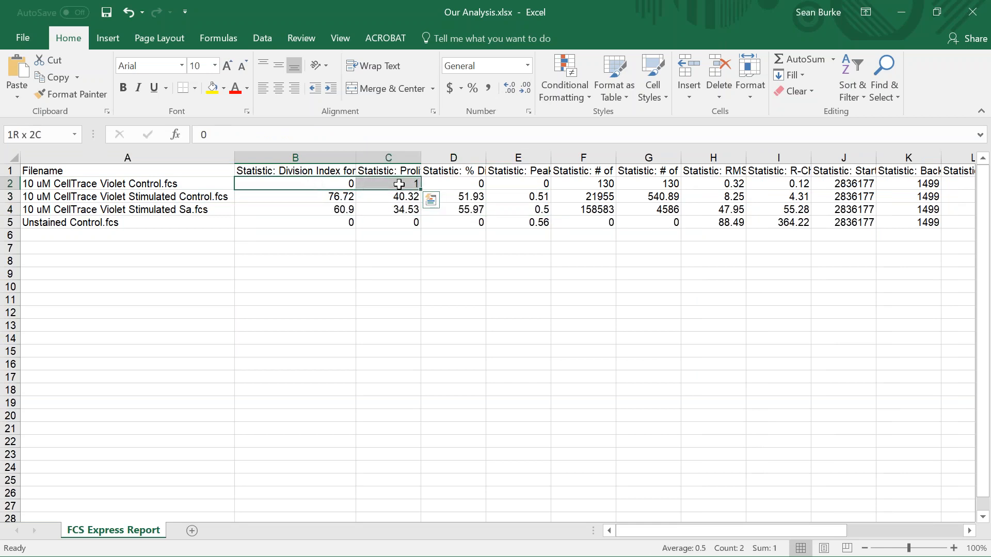
left_click_drag(314, 223, 397, 222)
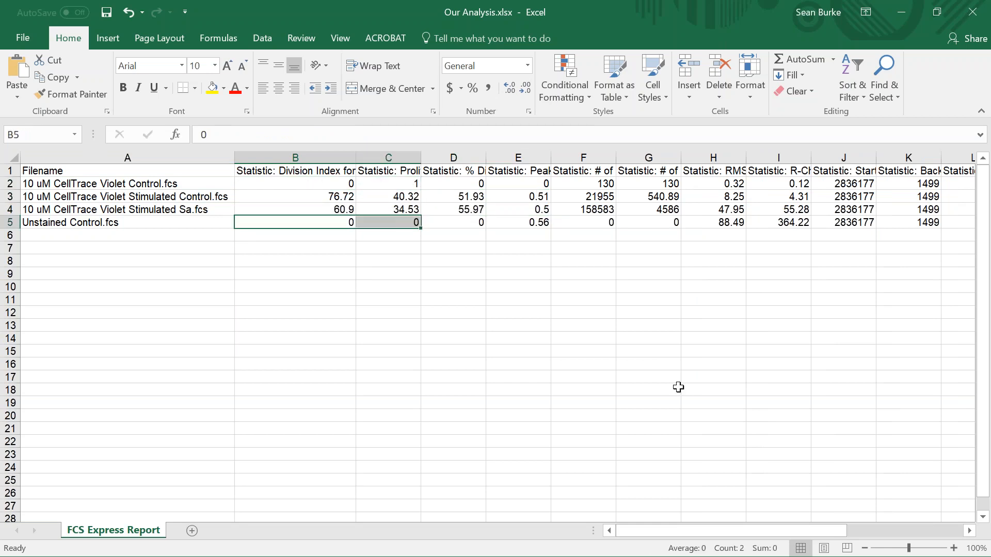
Widen column L to show its # of Cells header and select its values for all four files.
left_click_drag(735, 528, 857, 528)
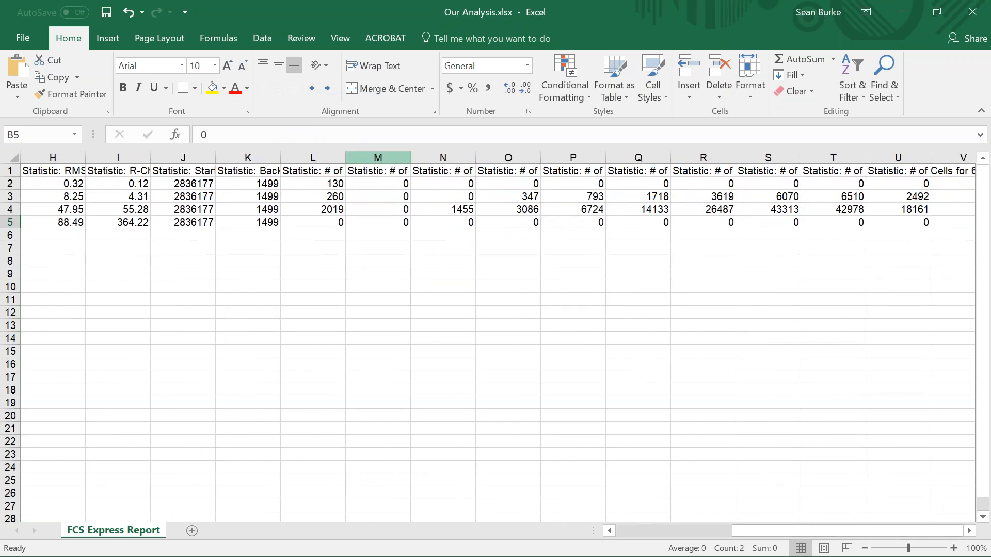
left_click_drag(345, 157, 625, 161)
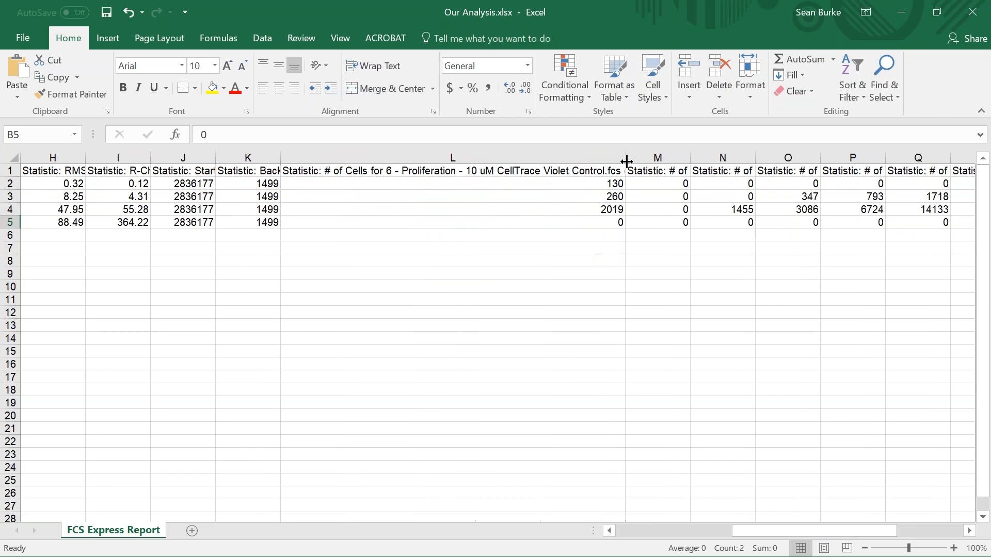
left_click_drag(623, 158, 449, 221)
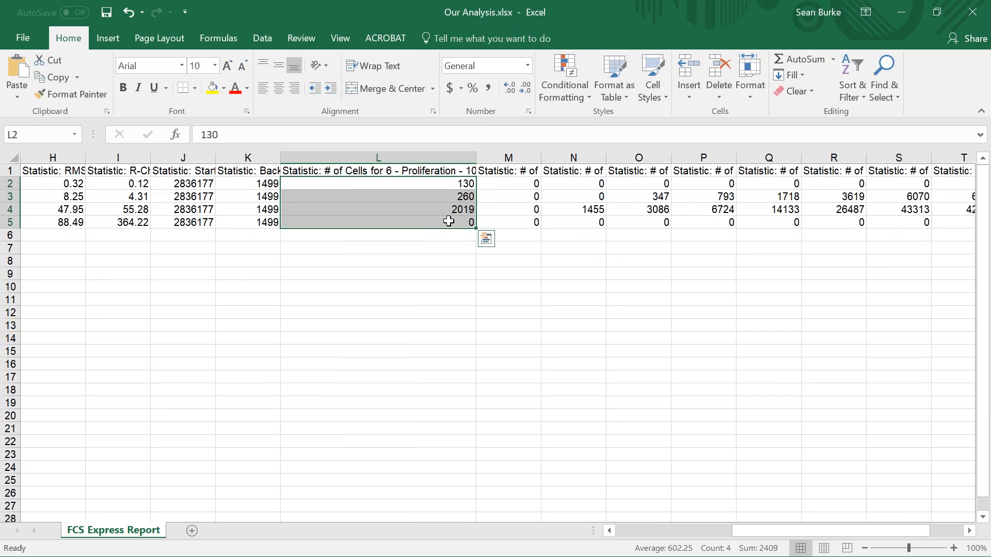
Examine the per-generation # of Cells values in columns M through O, ending with the two stimulated files in column O.
left_click(532, 187)
left_click_drag(532, 187, 521, 223)
left_click_drag(573, 183, 581, 234)
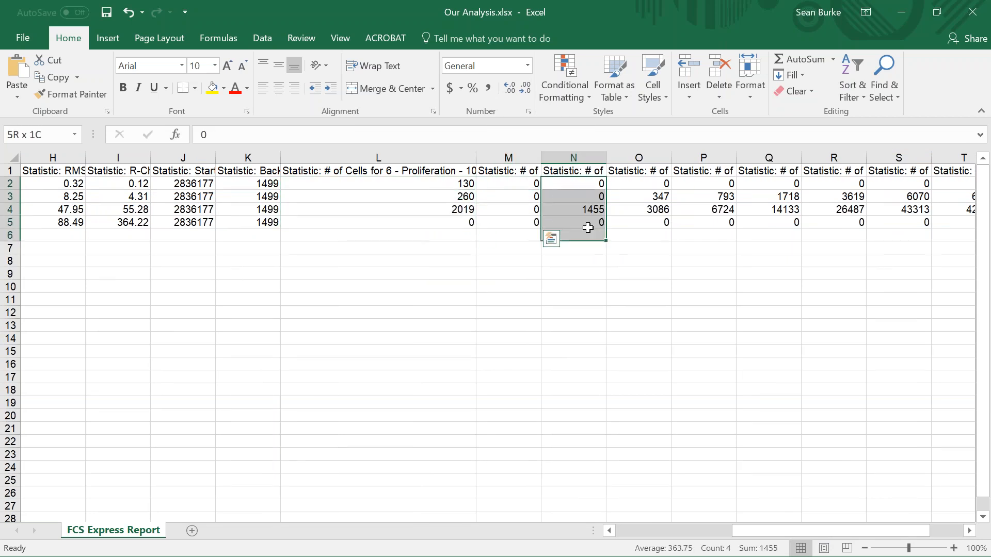
left_click_drag(654, 187, 664, 221)
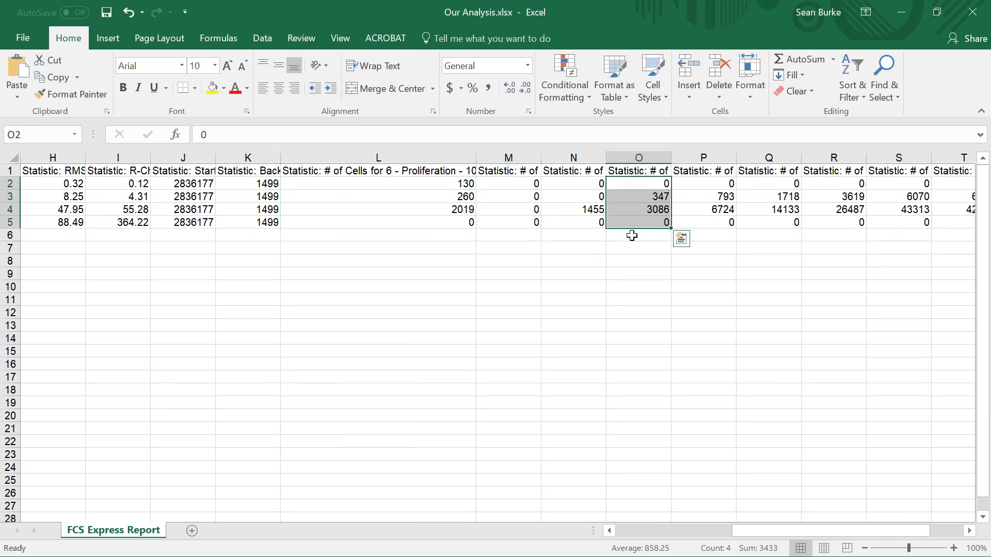
left_click(652, 197)
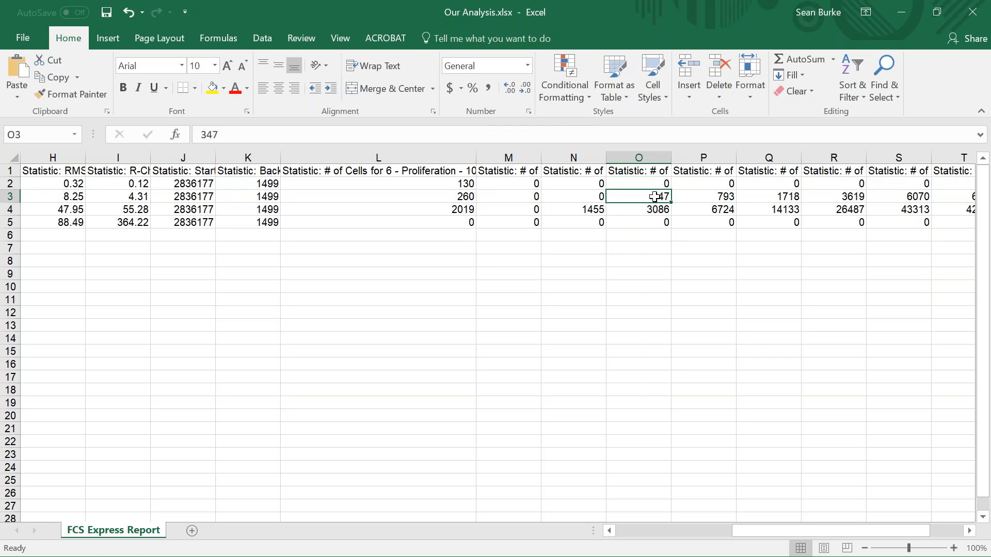
left_click_drag(654, 203, 654, 210)
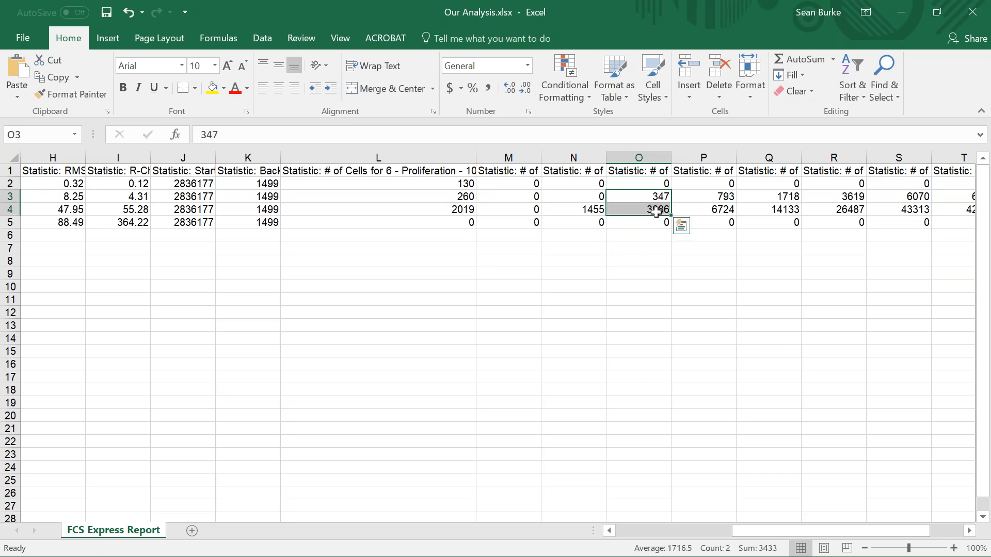
Check the unstained control's column O value and the two stimulated file names in column A, and close the Our Analysis.xlsx report.
key("ctrl+Up")
left_click(655, 222)
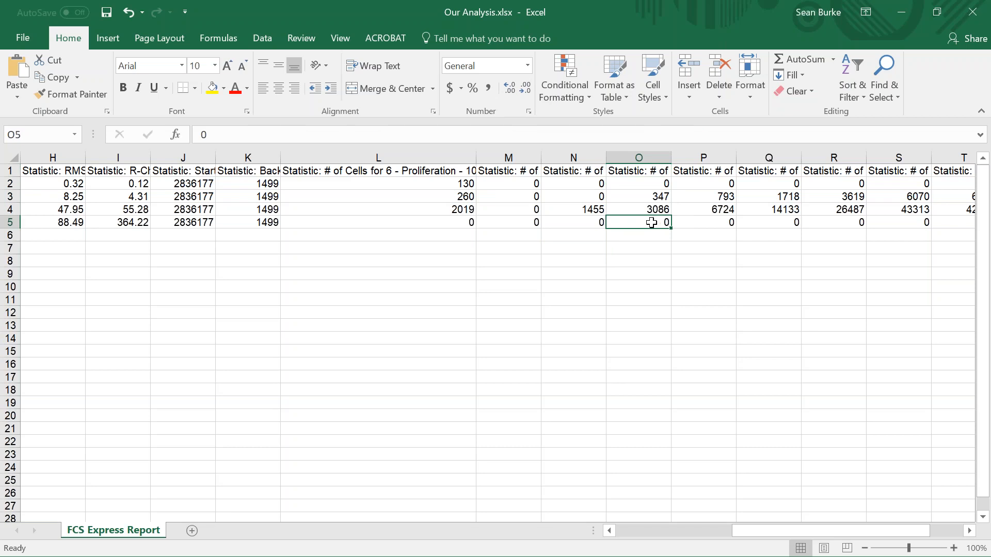
left_click(753, 536)
left_click_drag(767, 535, 651, 535)
left_click_drag(187, 196, 189, 210)
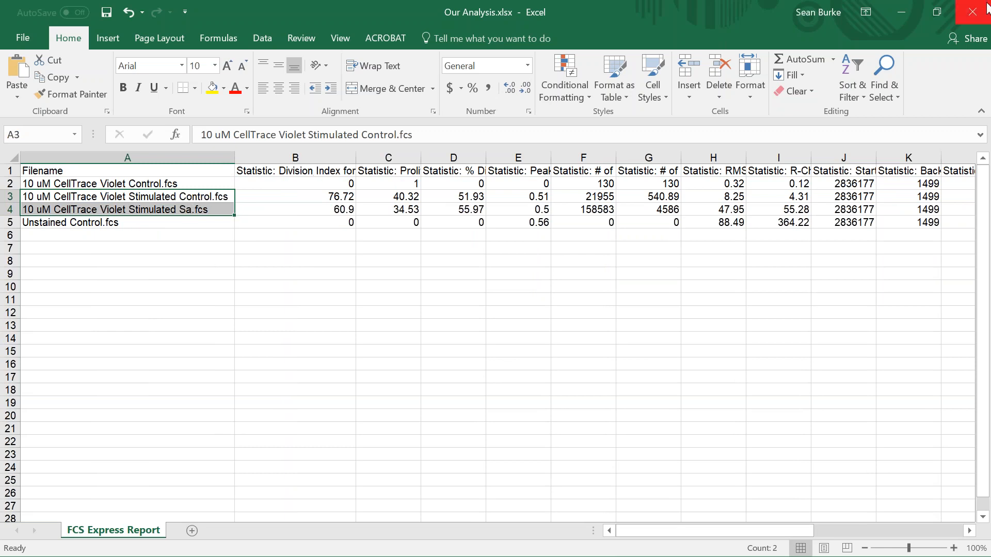
left_click(972, 12)
left_click(510, 304)
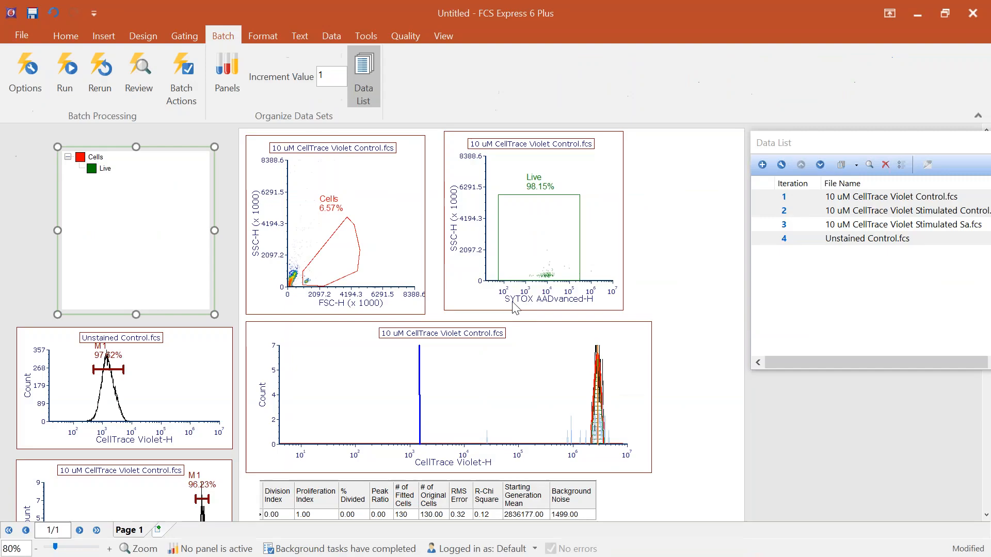
Load 10 uM CellTrace Violet Stimulated Sa.fcs into the layout's plots and close the data list.
left_click(783, 225)
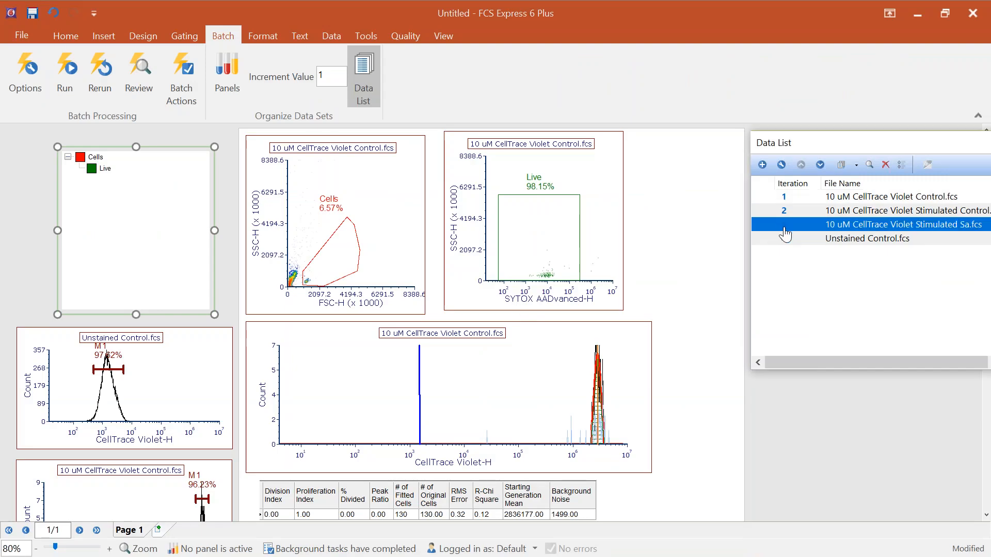
left_click(692, 208)
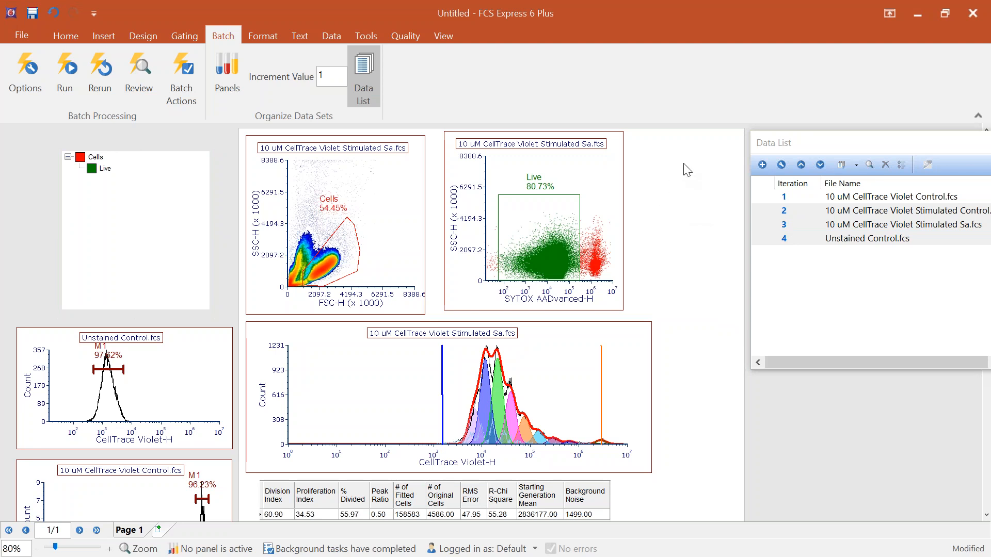
scroll(687, 170, "down", 3)
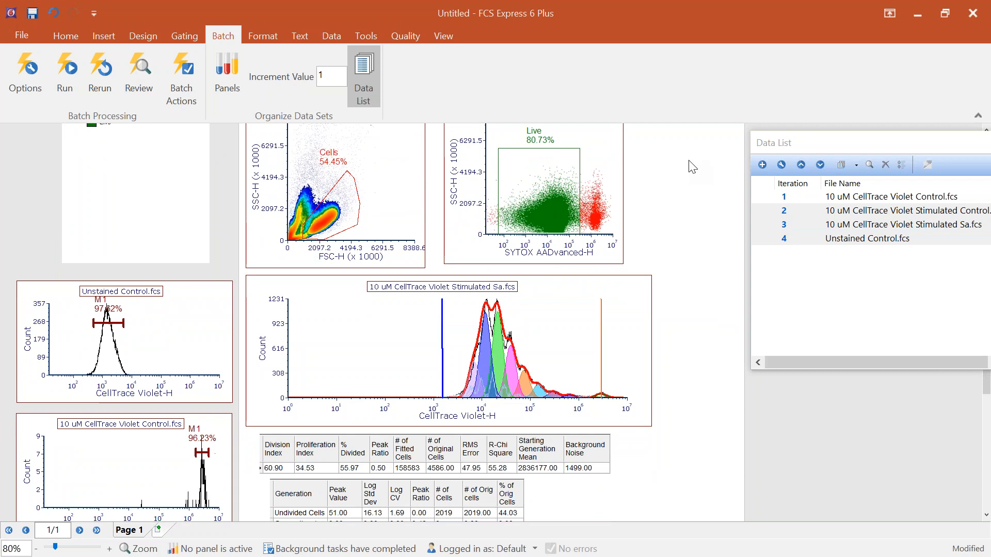
scroll(692, 167, "down", 1)
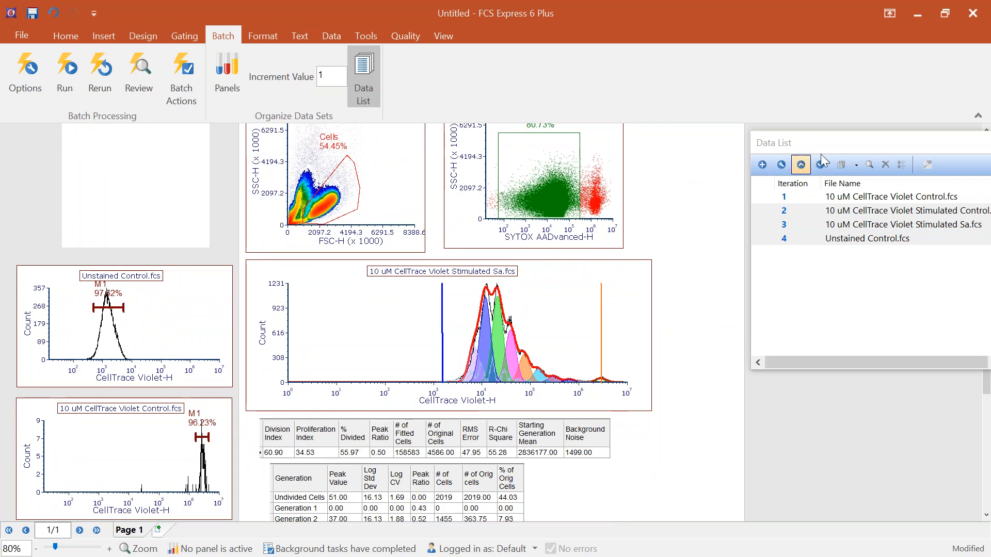
double_click(914, 147)
left_click(871, 166)
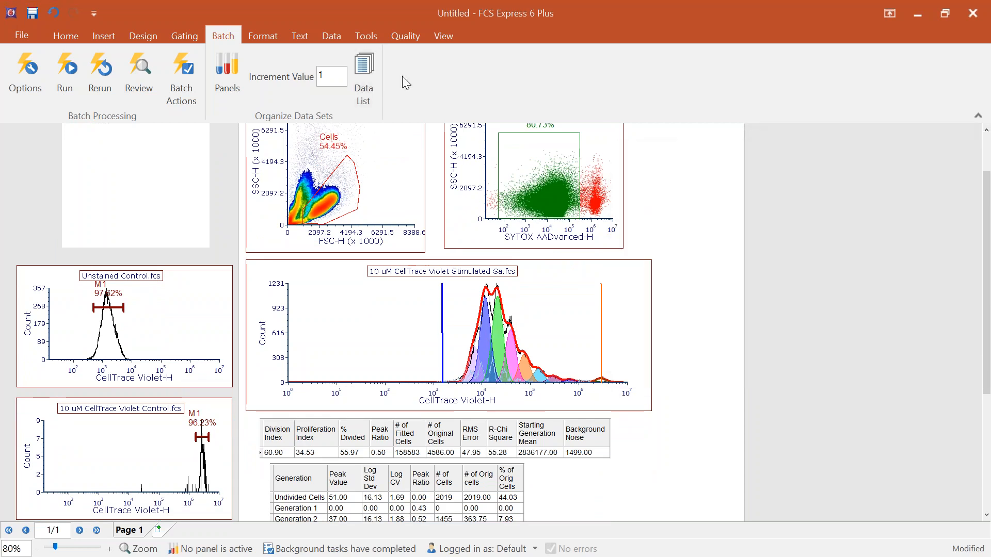
Insert a large density plot in the empty area beside the proliferation plot.
left_click(102, 36)
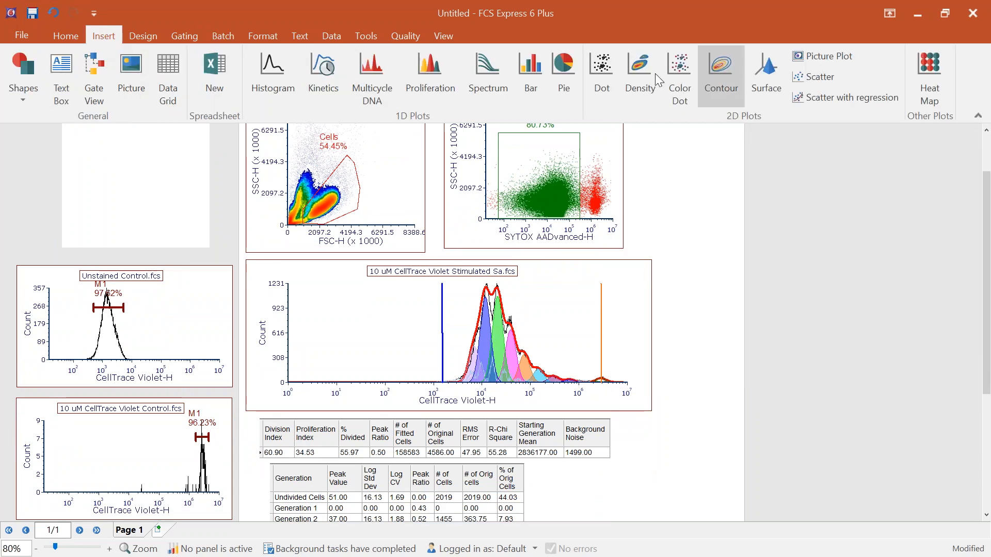
left_click(639, 77)
left_click_drag(686, 201, 986, 443)
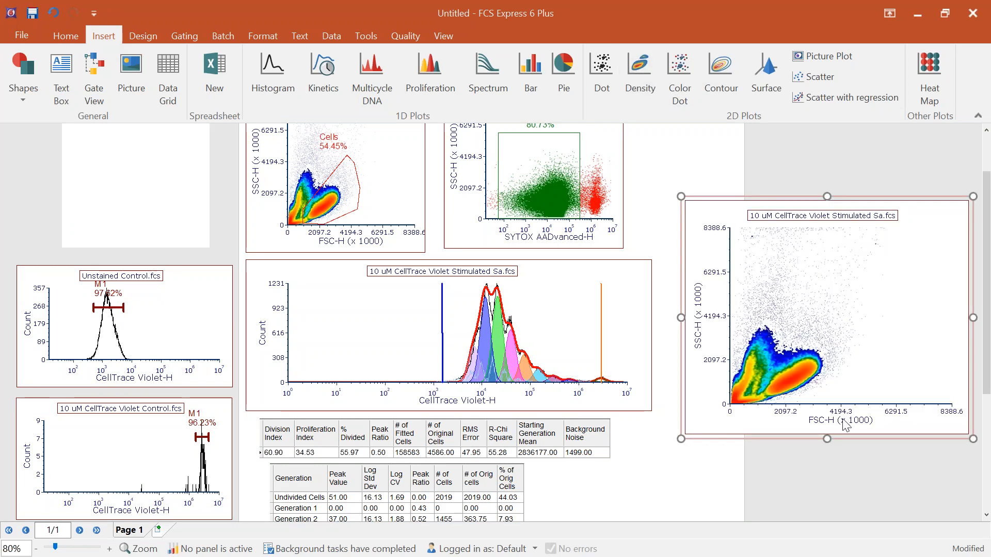
Set the new density plot's X axis to CellTrace Violet-H, apply the Live gate to it, and shift the plot slightly up.
left_click(843, 420)
left_click(884, 474)
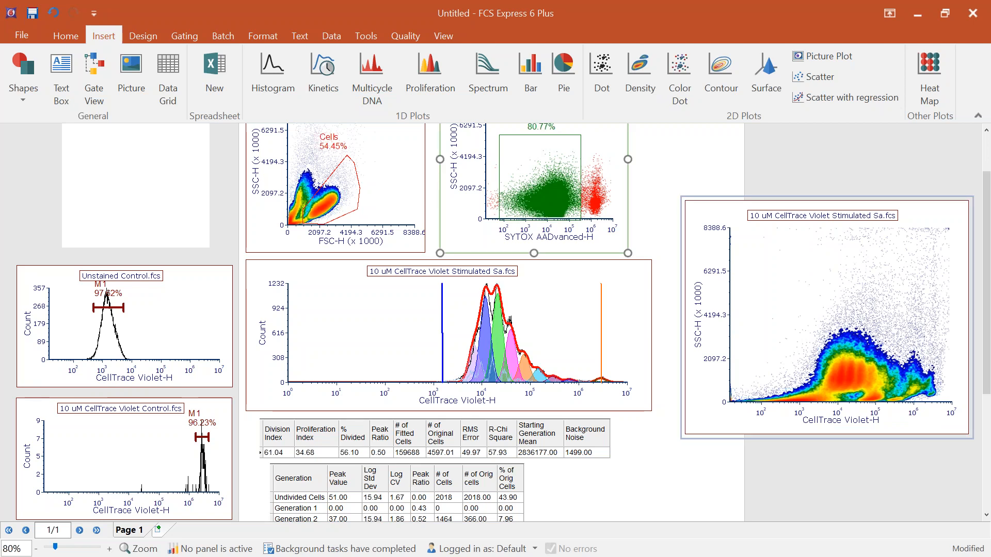
left_click(825, 320)
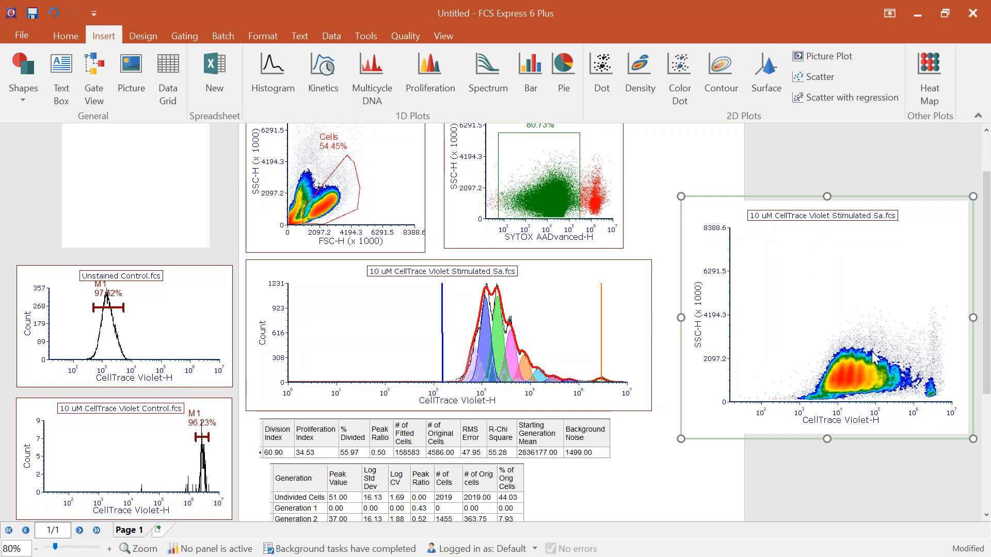
left_click_drag(734, 196, 723, 167)
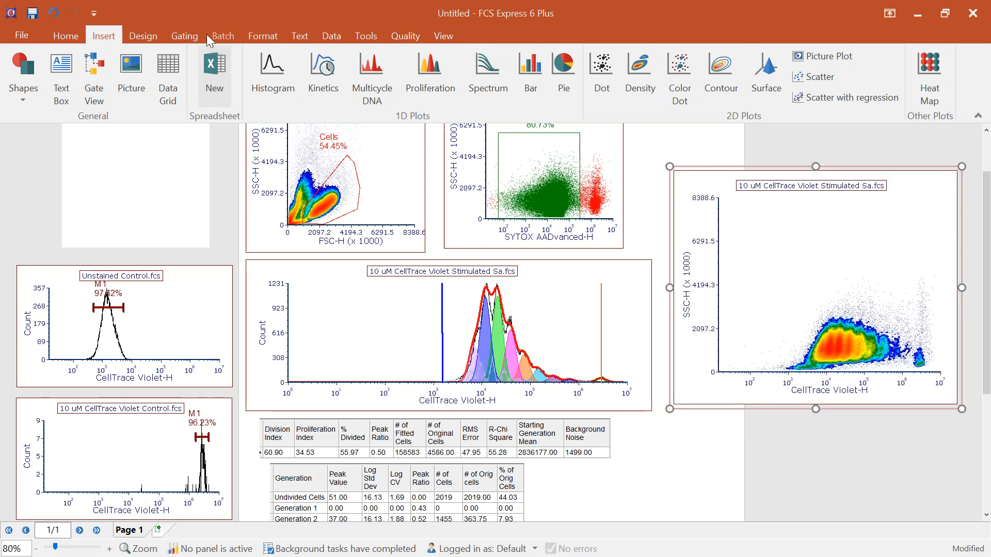
Draw a rectangle gate around the main population on the SSC-H versus CellTrace Violet-H density plot.
left_click(185, 35)
left_click(154, 72)
left_click_drag(787, 297, 875, 372)
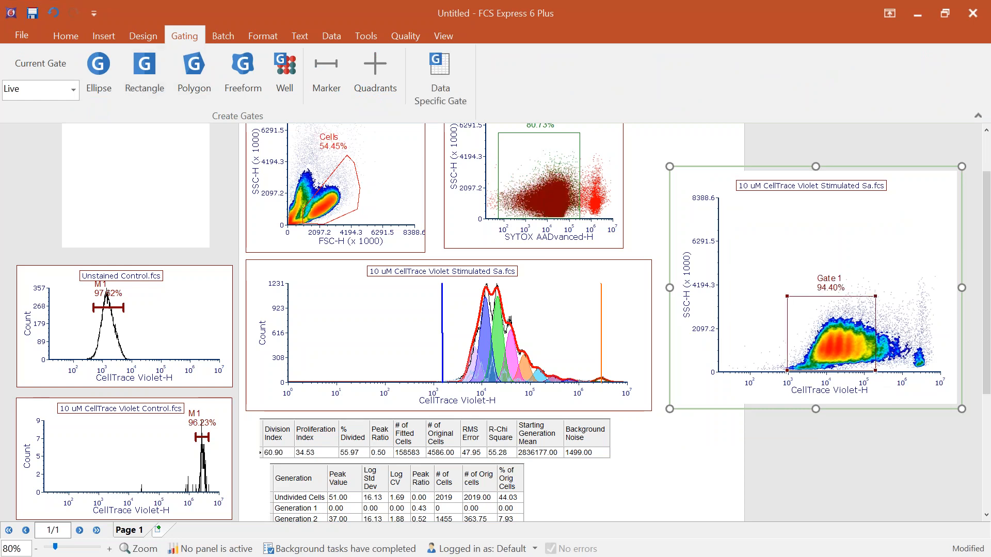
Try Gate 1 on the proliferation plot and undo the gate change.
left_click_drag(831, 334, 544, 299)
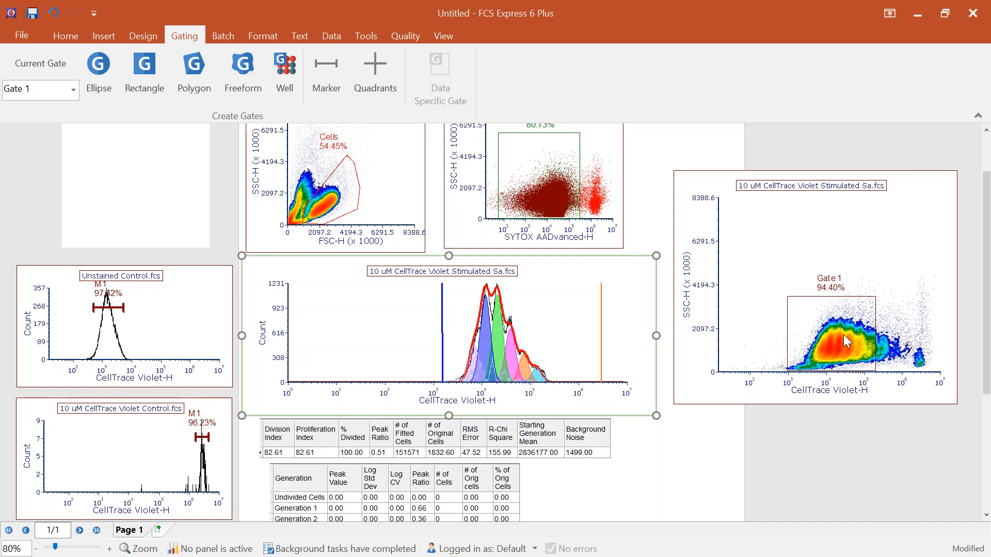
left_click(54, 13)
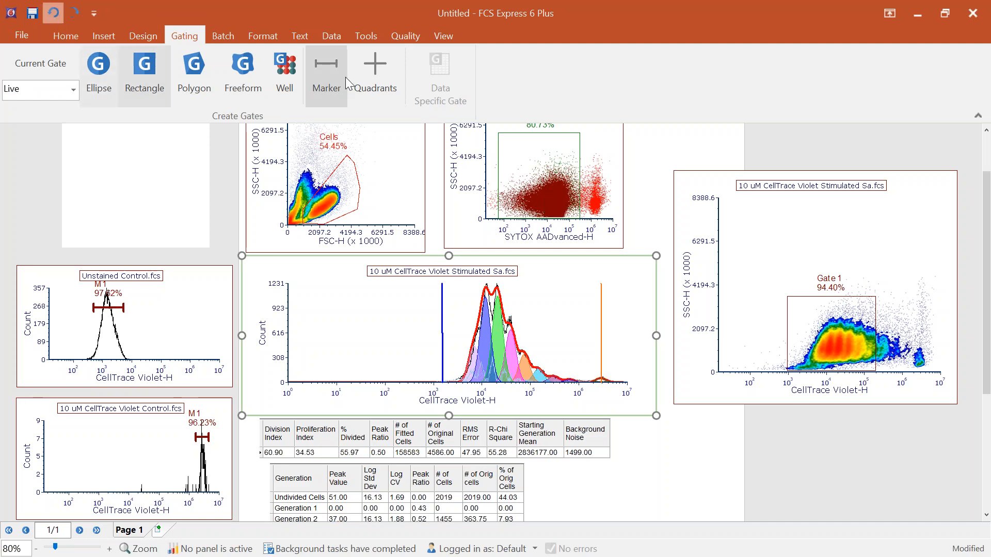
Draw a marker across the main generation peaks of the proliferation plot and convert and link it to a gate.
left_click(334, 67)
mouse_move(463, 301)
left_mouse_down()
mouse_move(540, 303)
mouse_move(539, 338)
left_mouse_up()
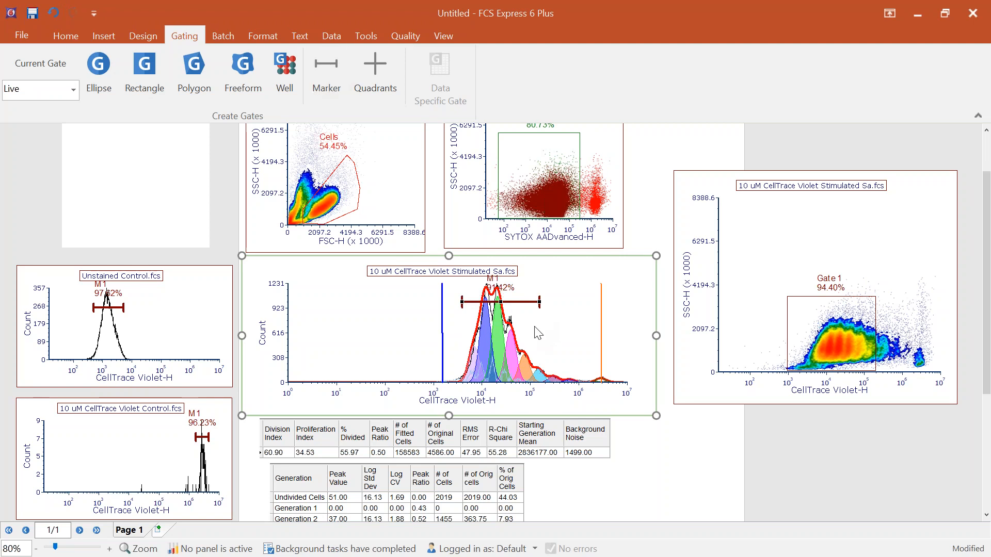
right_click(537, 333)
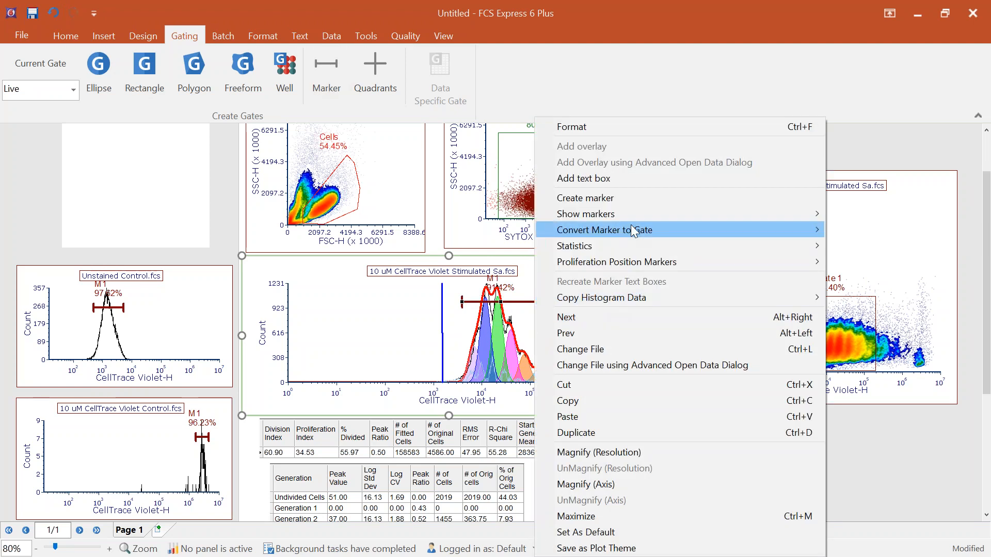
mouse_move(631, 227)
mouse_move(886, 228)
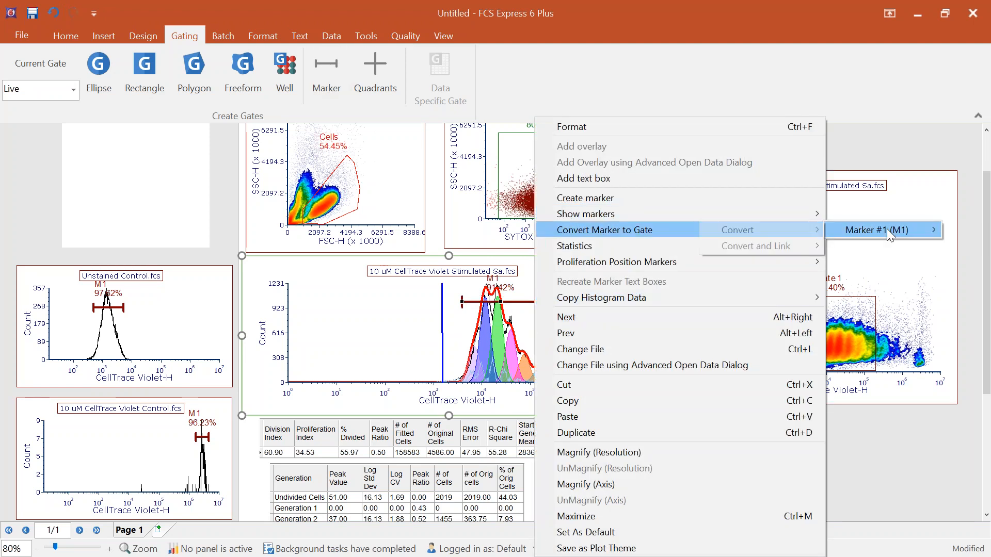
left_click(794, 249)
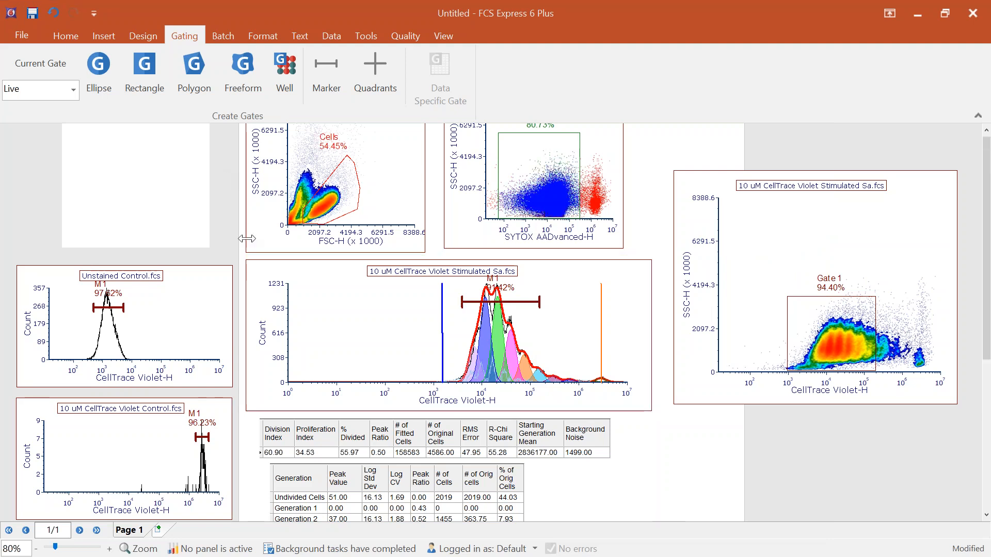
Apply Gate 2 from the gate view to the SSC-H versus CellTrace Violet-H density plot.
scroll(142, 186, "up", 1)
left_click(80, 175)
left_click(118, 192)
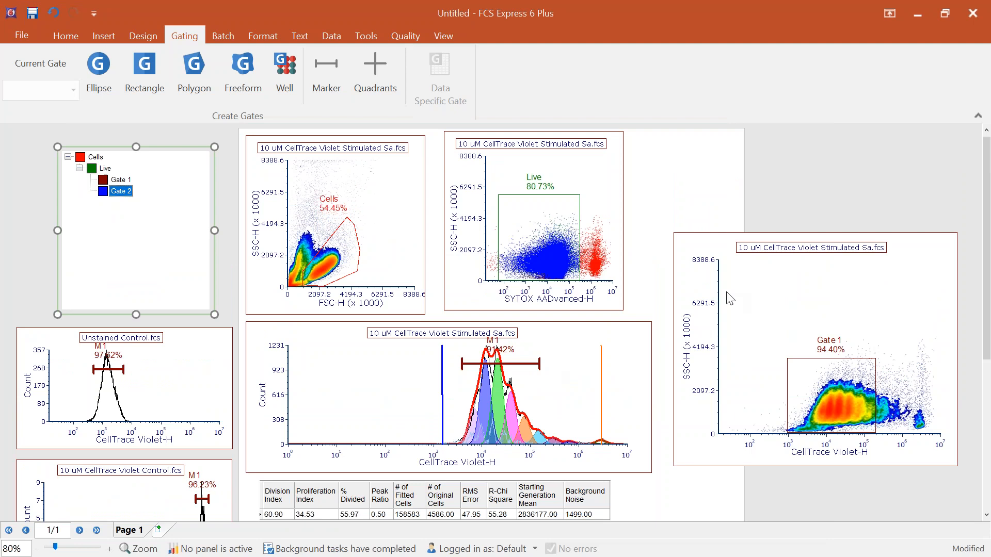
left_click(754, 285)
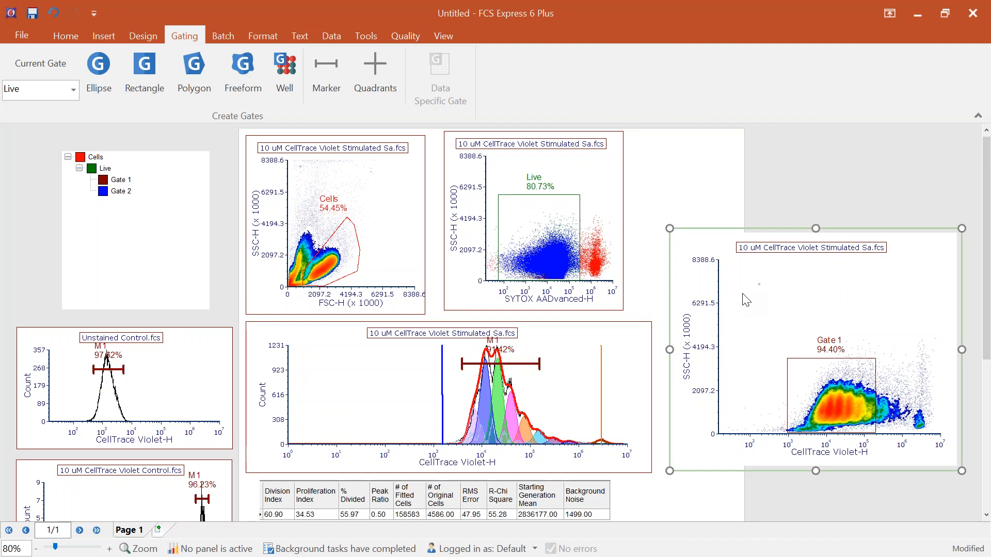
left_click(110, 191)
left_click_drag(521, 282, 776, 287)
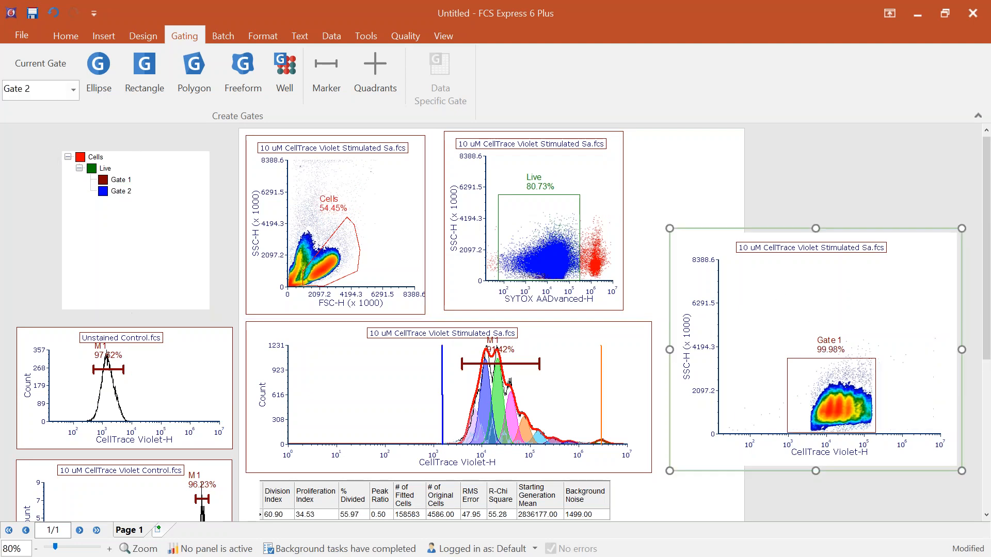
Narrow the M1 marker on the proliferation plot by moving its upper end toward lower CellTrace Violet-H values.
left_click(539, 364)
left_click_drag(539, 363, 536, 363)
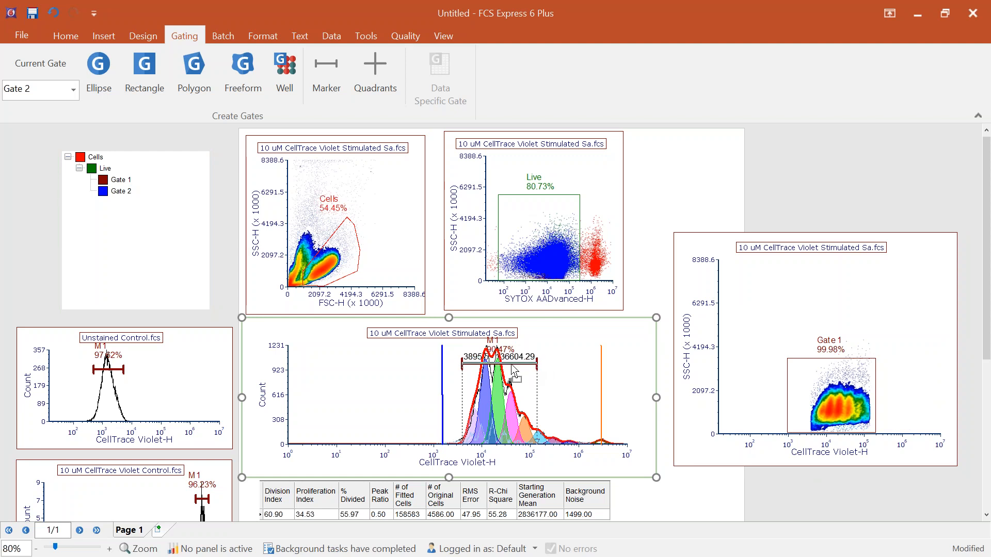